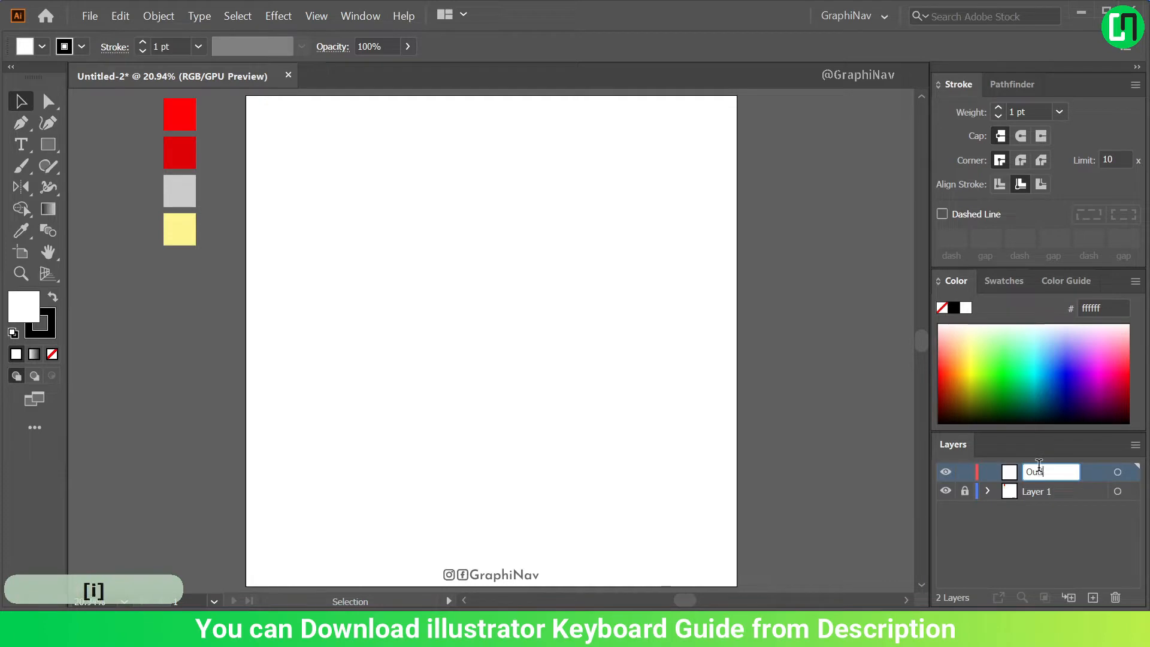
Name the new upper layer Outline
key("Return")
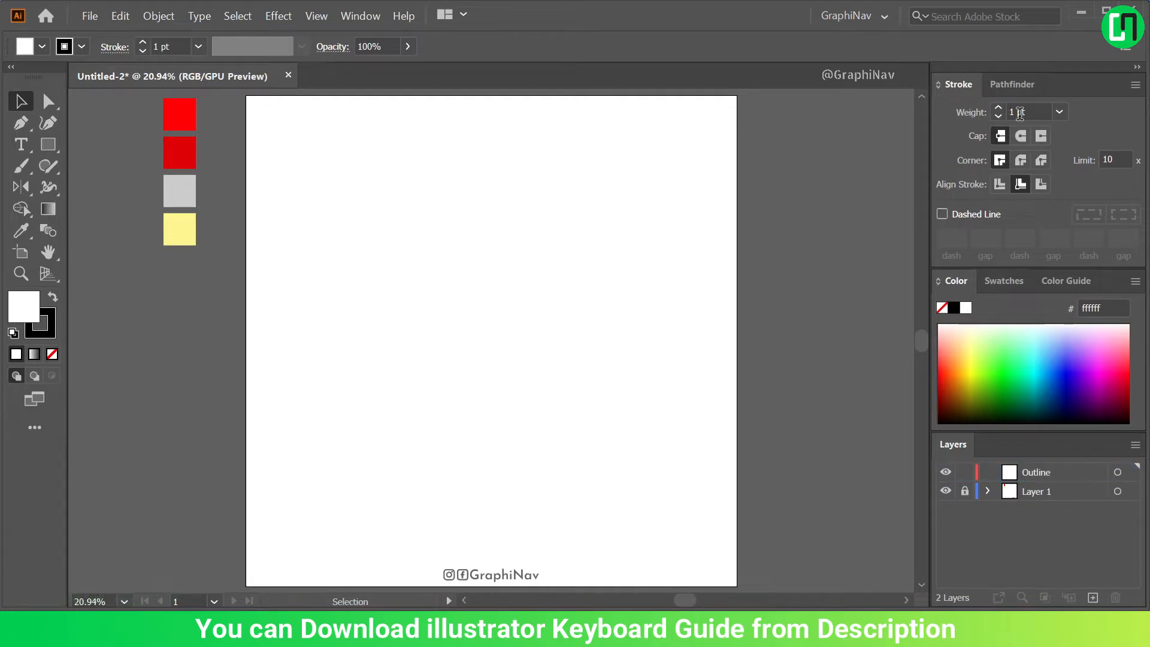
Set the stroke to 12 pt with round cap, round corners and centre alignment, using no fill and an active black stroke
scroll(1024, 113, "up", 6)
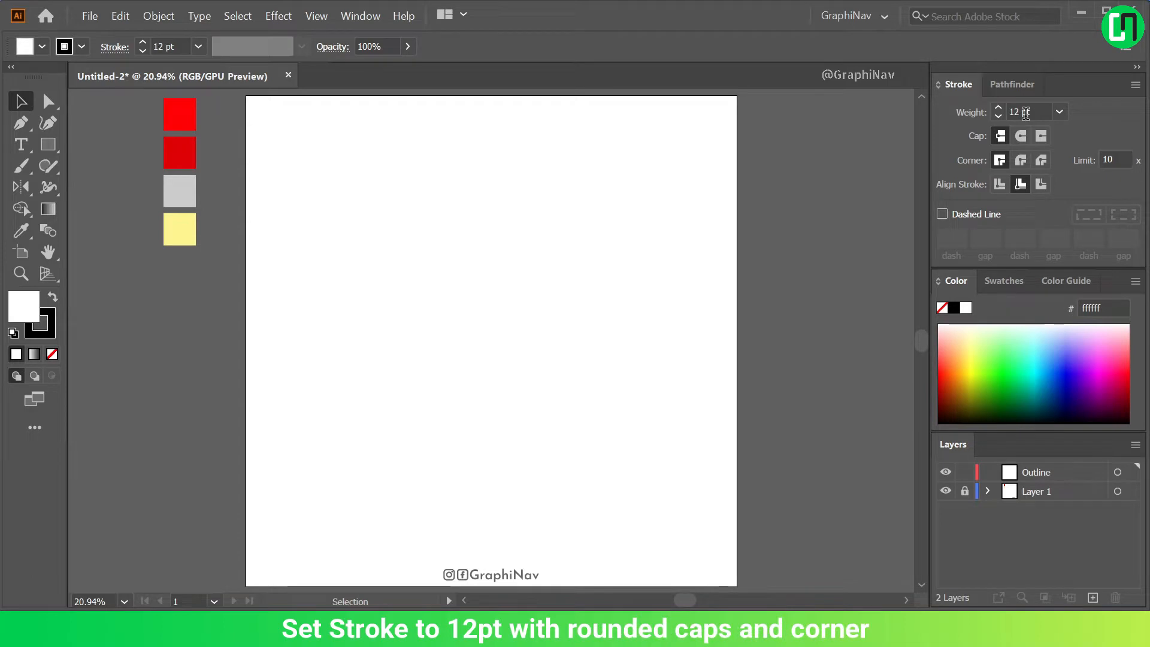
left_click(1022, 136)
left_click(1021, 160)
left_click(1001, 184)
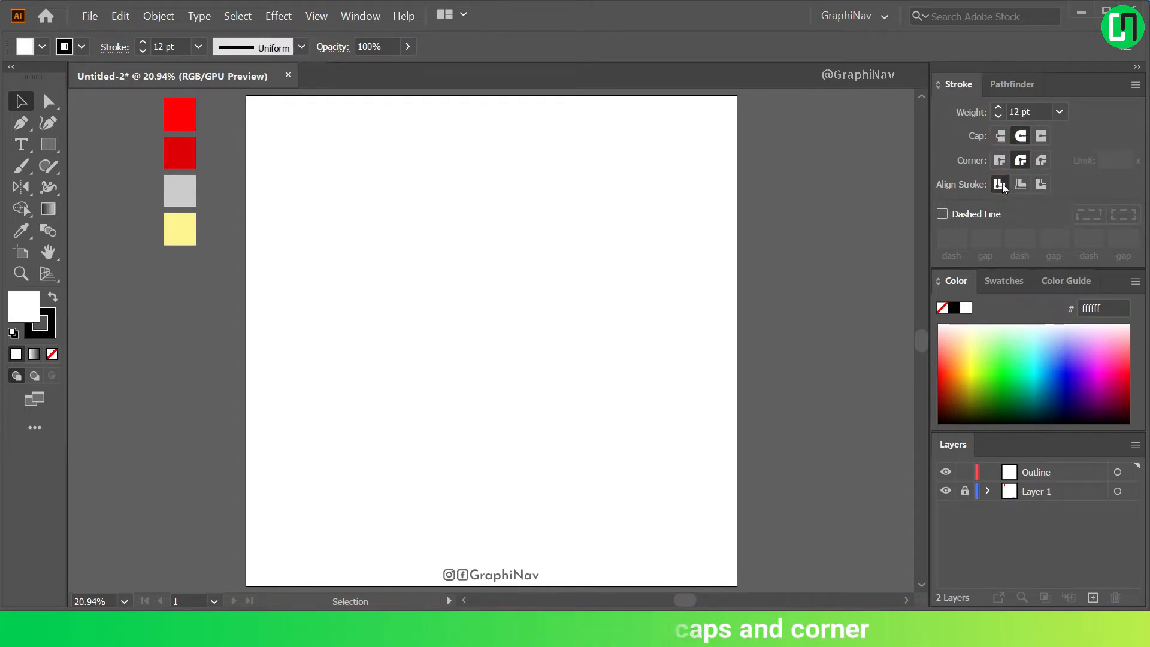
left_click(52, 354)
left_click(53, 323)
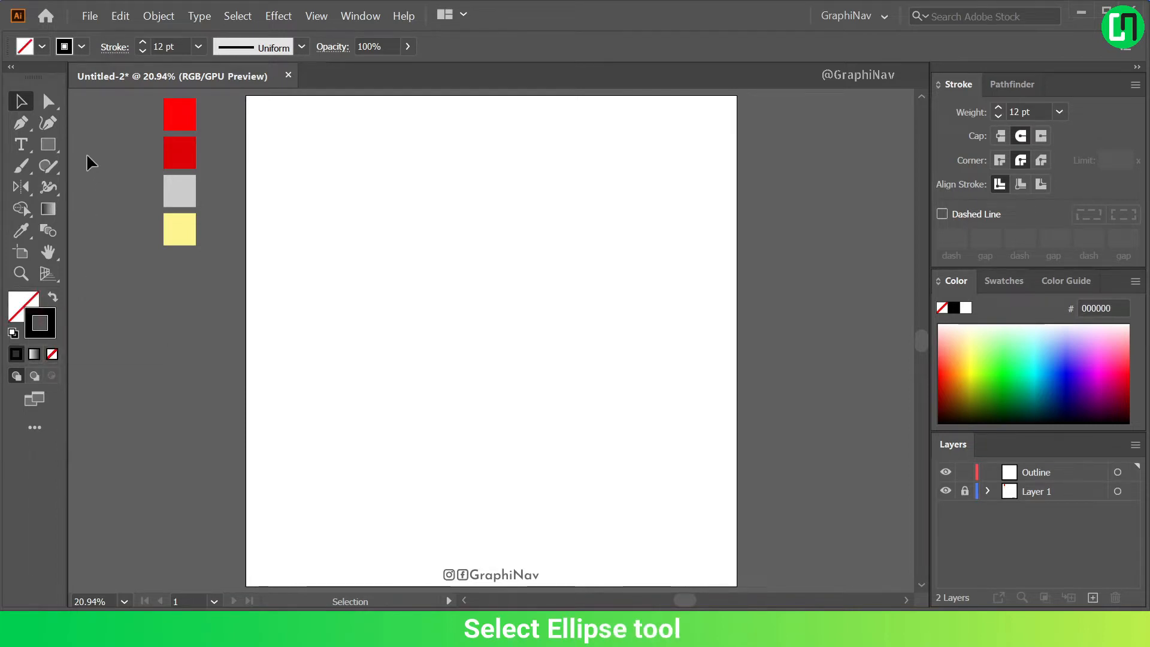
Draw a circle from its centre with the Ellipse tool and move it straight up into the upper middle of the artboard
left_click(56, 145)
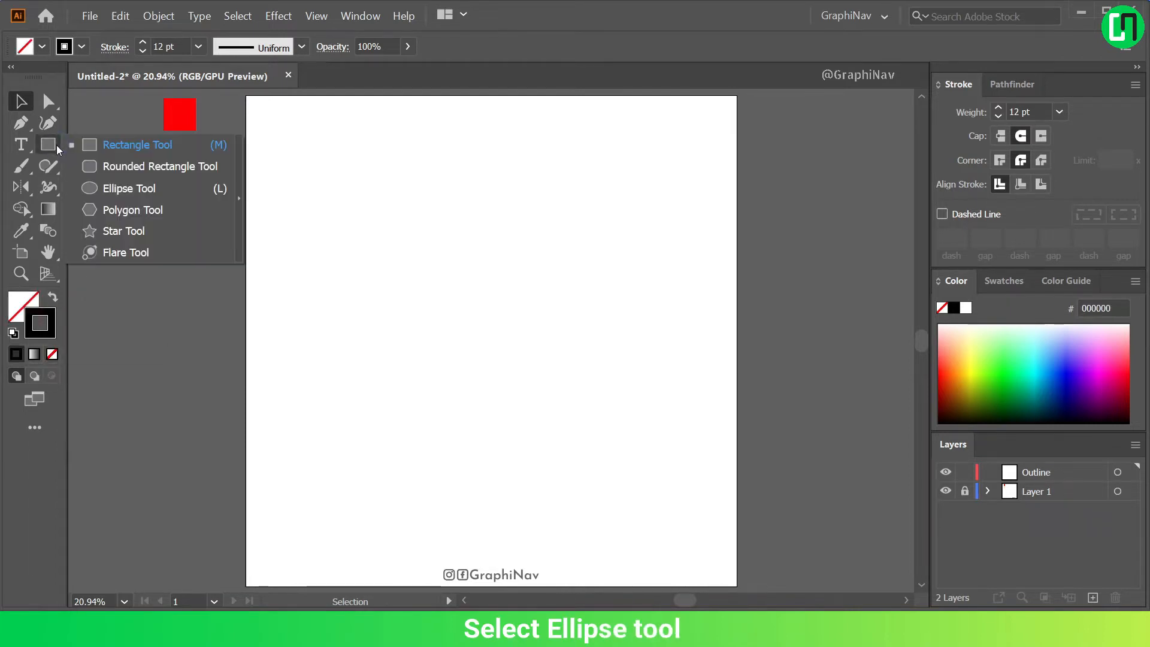
left_click(128, 188)
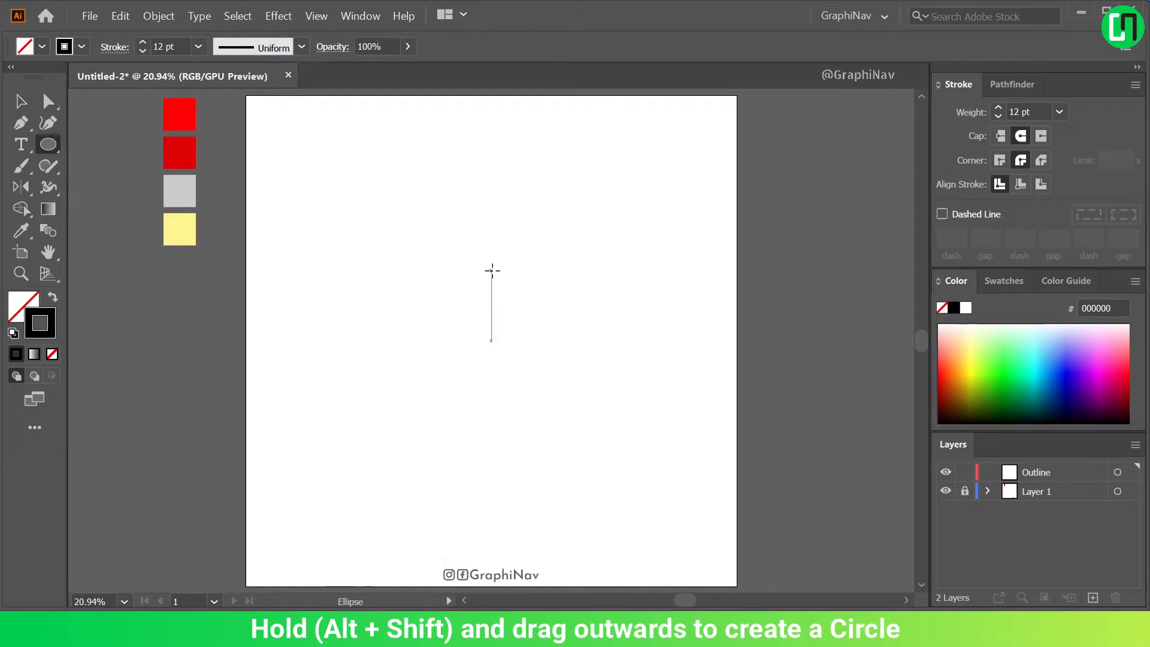
left_click_drag(491, 268, 456, 212)
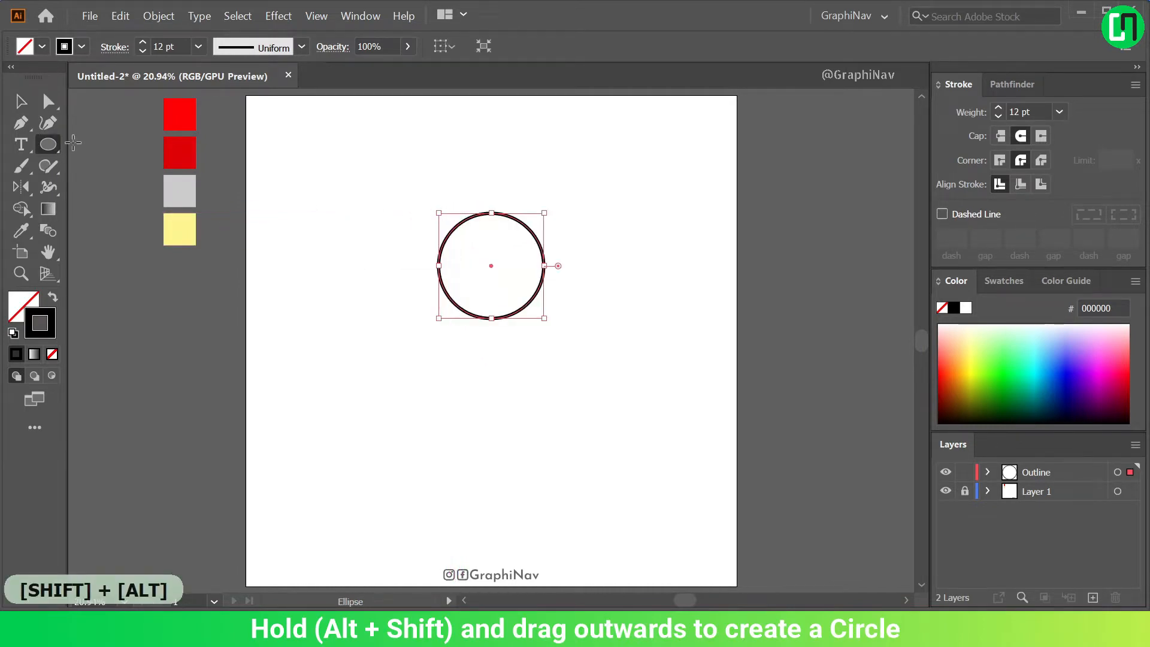
left_click(21, 101)
left_click(509, 157)
left_click_drag(521, 227, 517, 187)
left_click(596, 210)
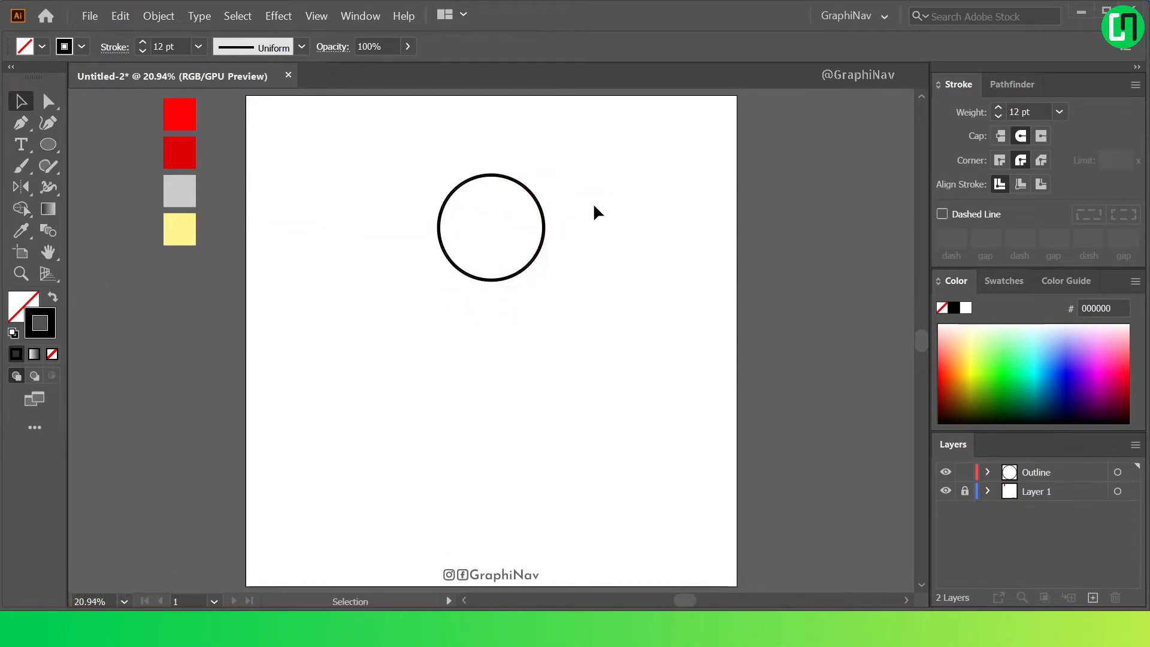
key("Delete")
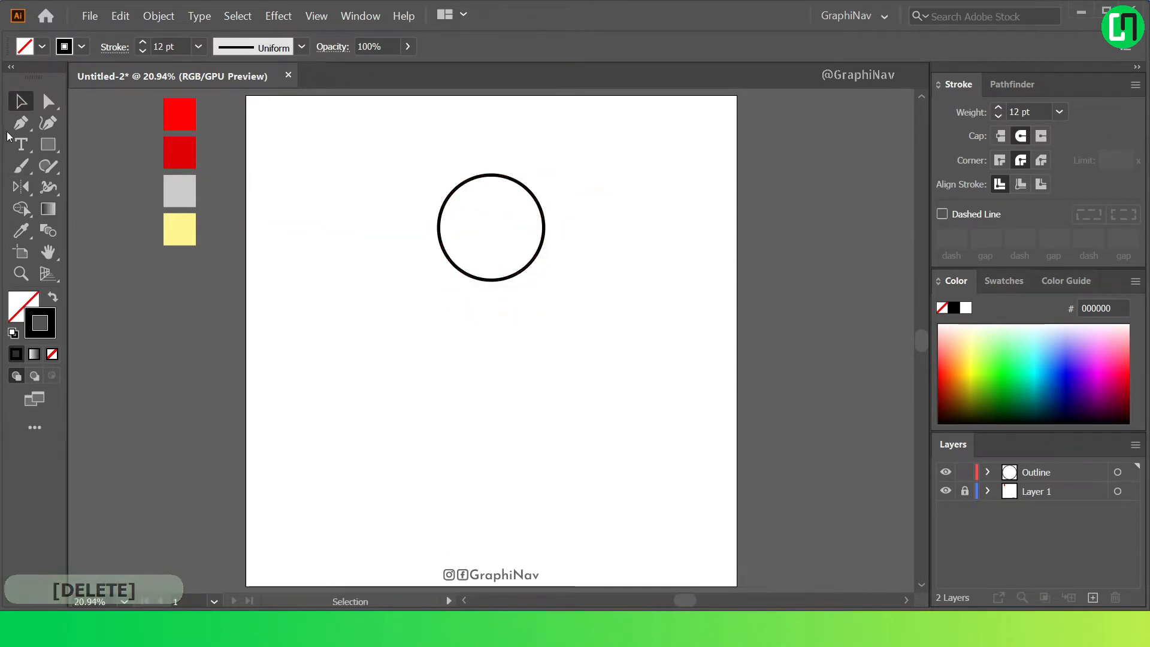
Draw a thin horizontal rectangle across the circle, extending slightly past both of its sides
left_click(48, 146)
left_click(120, 145)
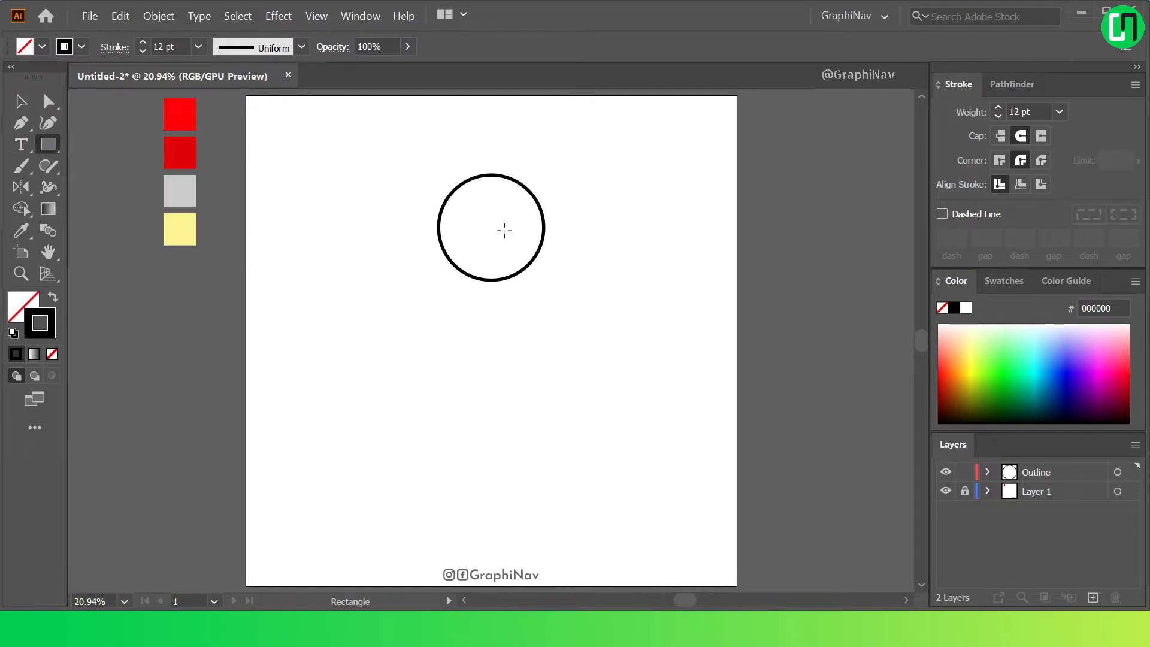
left_click_drag(430, 212, 554, 229)
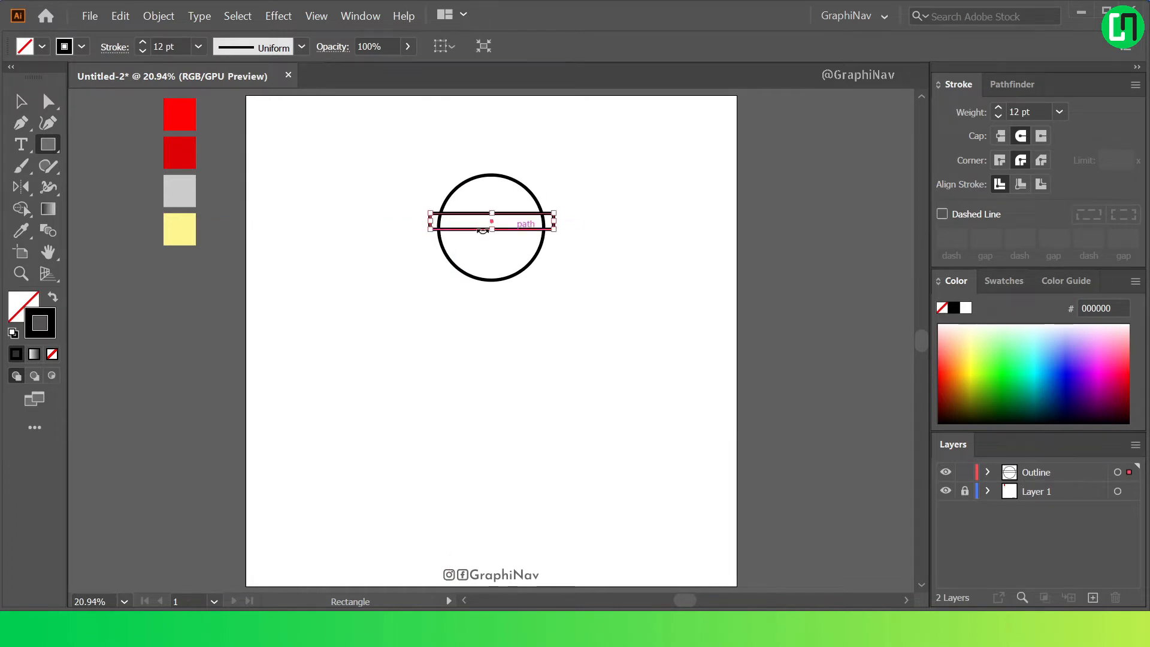
Align the rectangle's vertical centre with the circle's centre
left_click(19, 101)
left_click(465, 187)
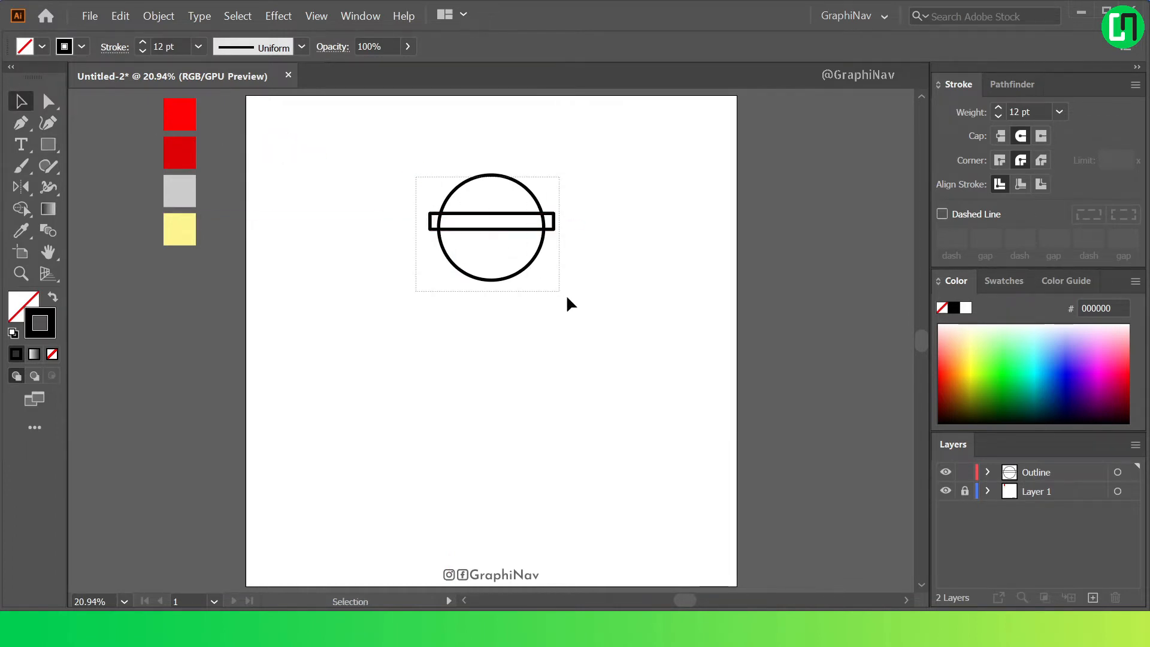
left_click_drag(562, 293, 551, 286)
left_click(519, 187)
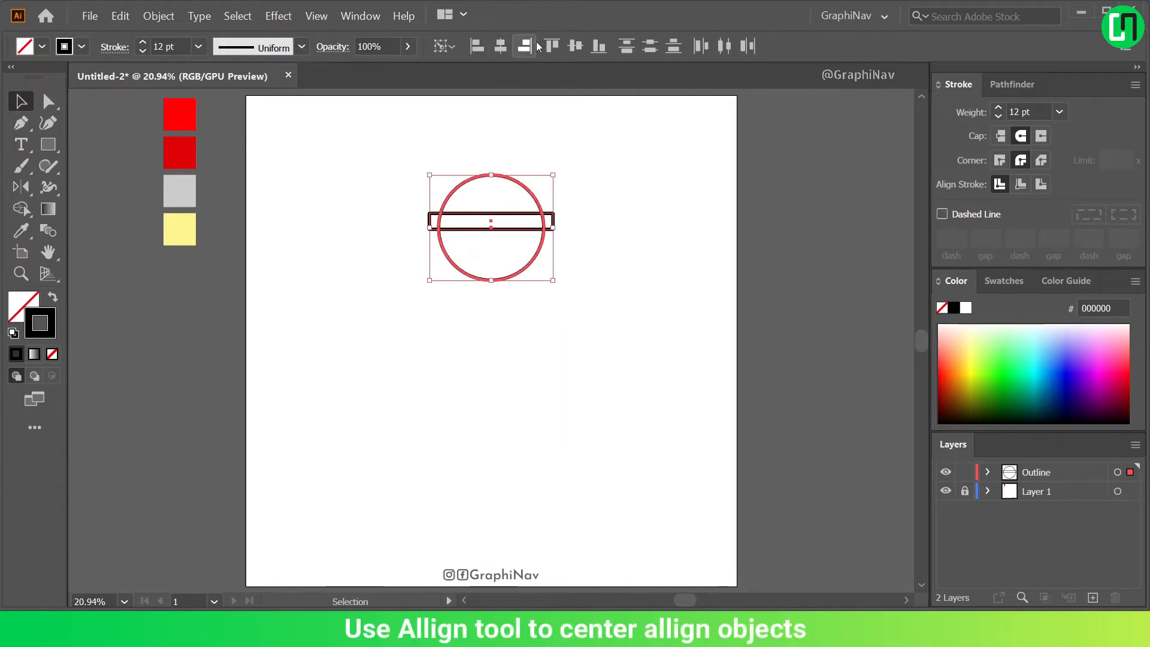
left_click(575, 46)
left_click(642, 203)
key("ctrl")
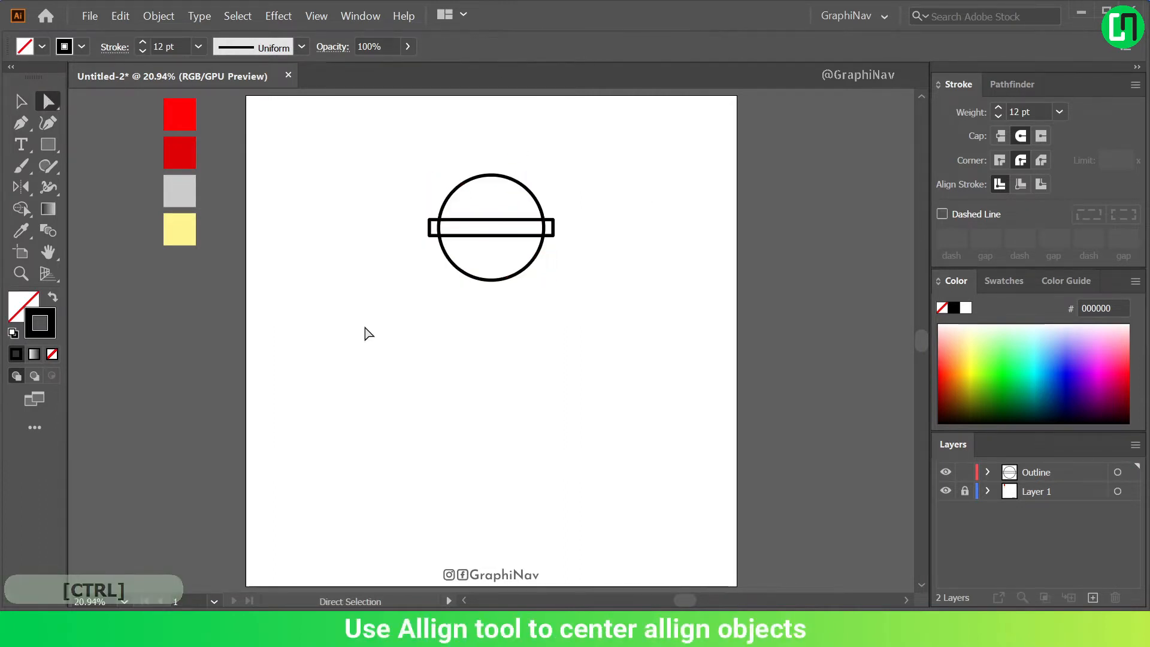
Curve the rectangle's long lower and upper edges slightly downward with the Anchor Point tool
left_click_drag(13, 127, 90, 187)
scroll(482, 245, "up", 3)
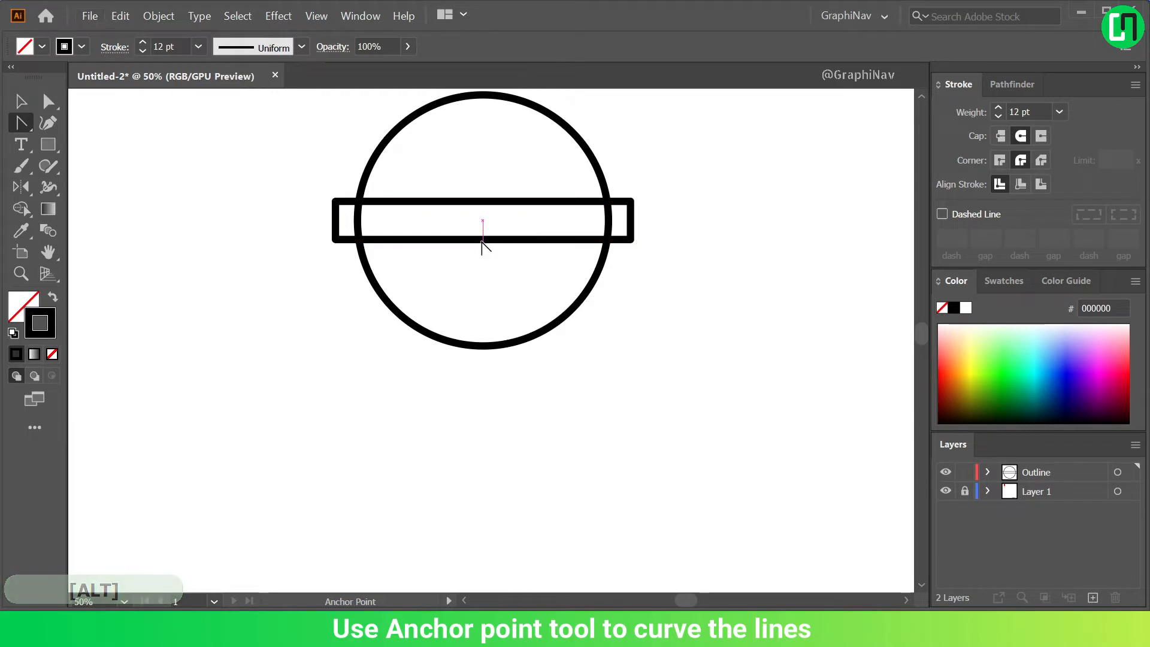
left_click_drag(483, 241, 483, 246)
left_click_drag(483, 203, 484, 210)
scroll(502, 240, "down", 1)
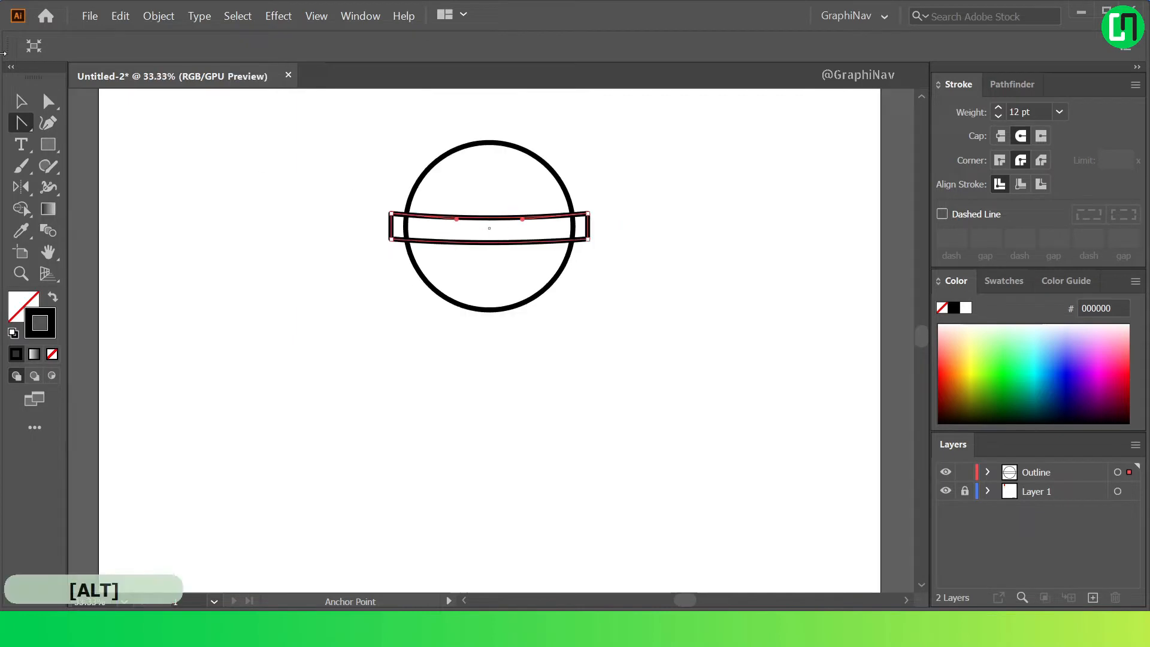
Round all four corners of the curved band fully, with a radius of about 32 px
left_click(21, 98)
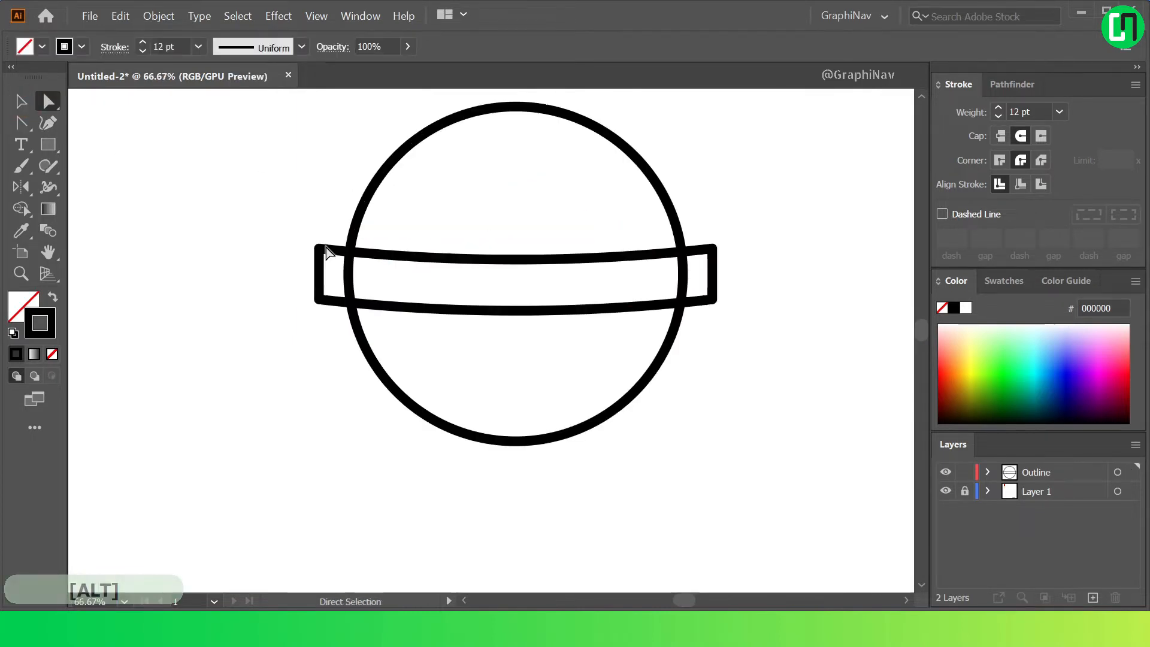
left_click(327, 252)
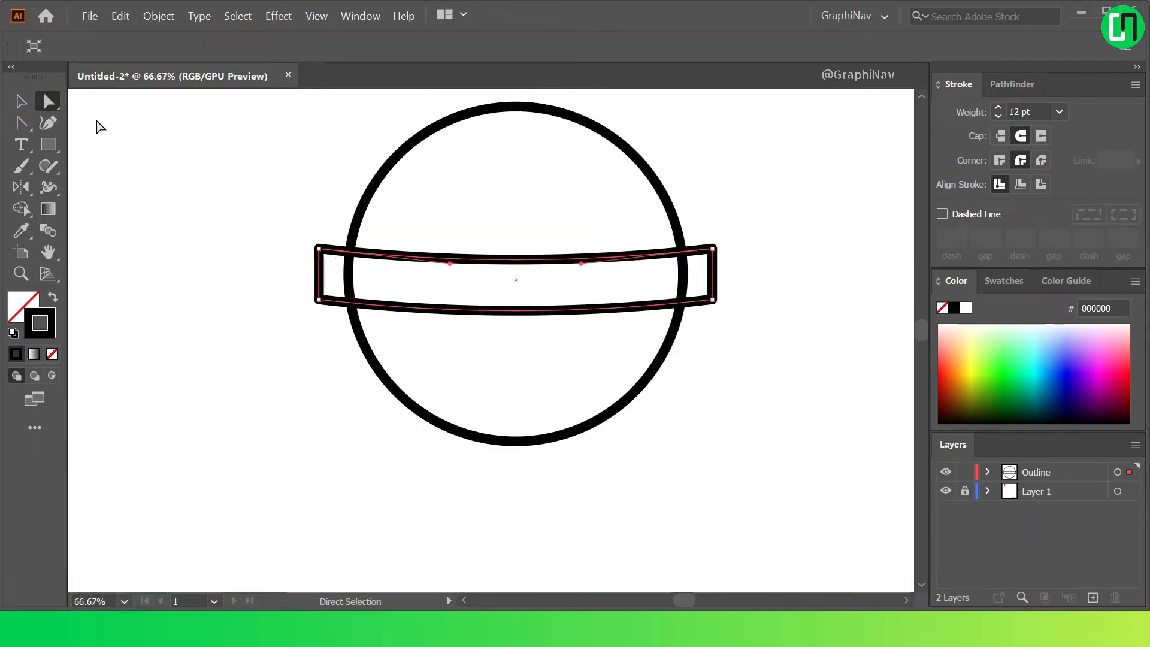
left_click(244, 180)
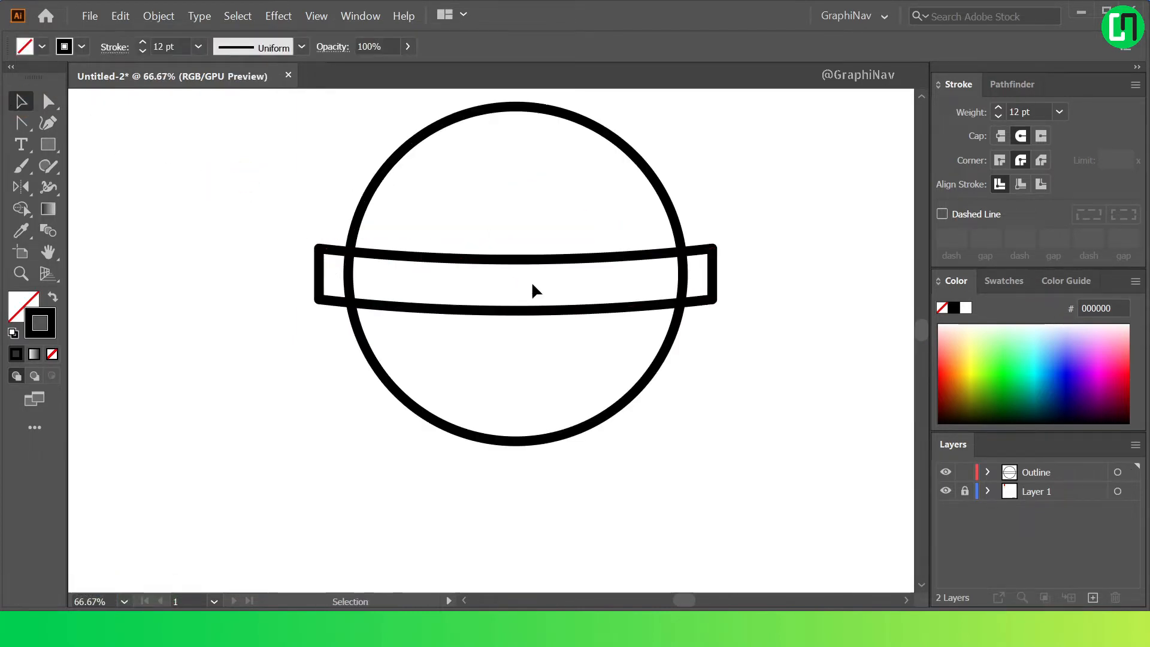
left_click(523, 267)
key("a")
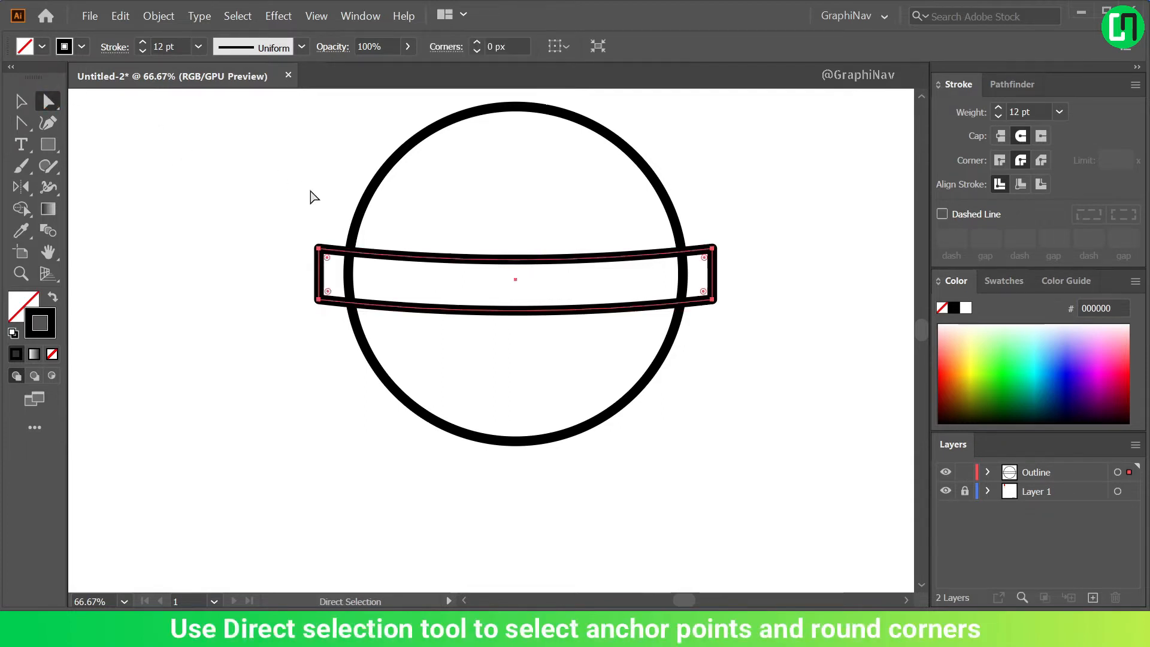
scroll(335, 264, "up", 2)
scroll(311, 257, "down", 3)
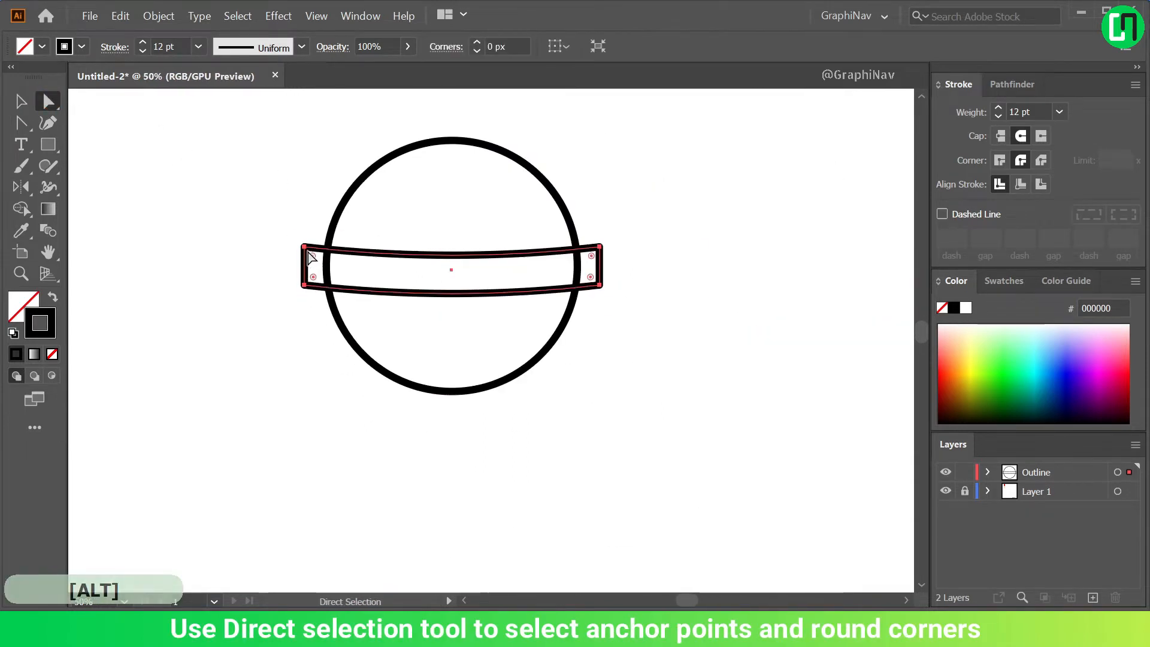
left_click_drag(312, 257, 346, 276)
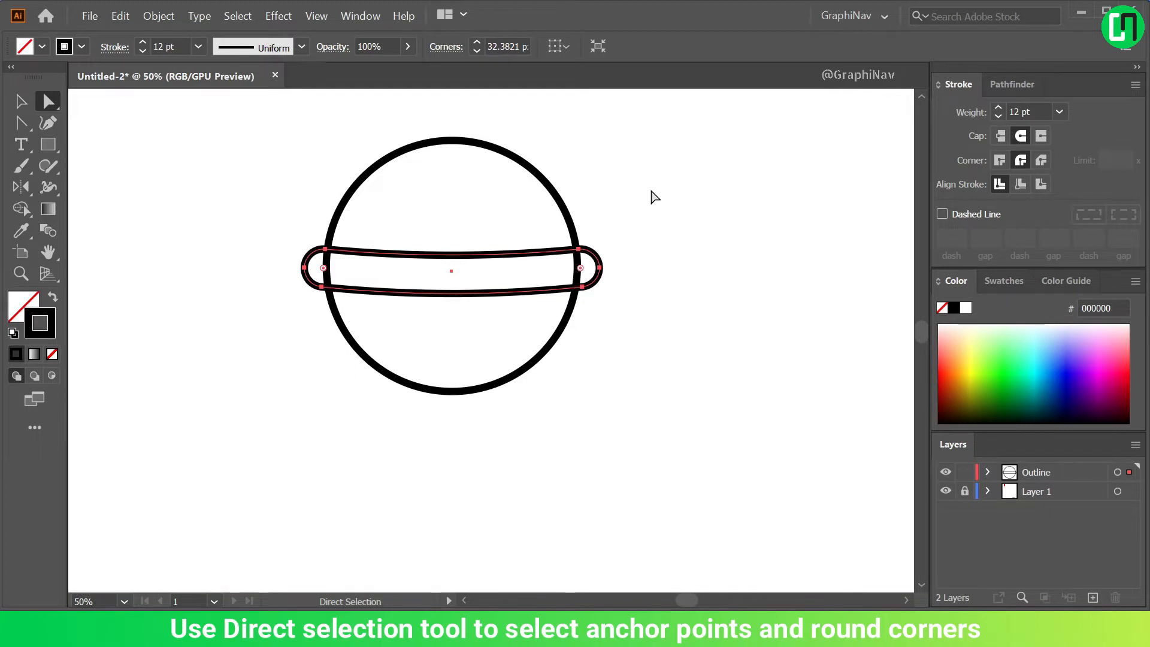
Narrow the rounded band slightly and evenly at both ends
left_click(19, 102)
left_click_drag(601, 269, 606, 267)
left_click(667, 255)
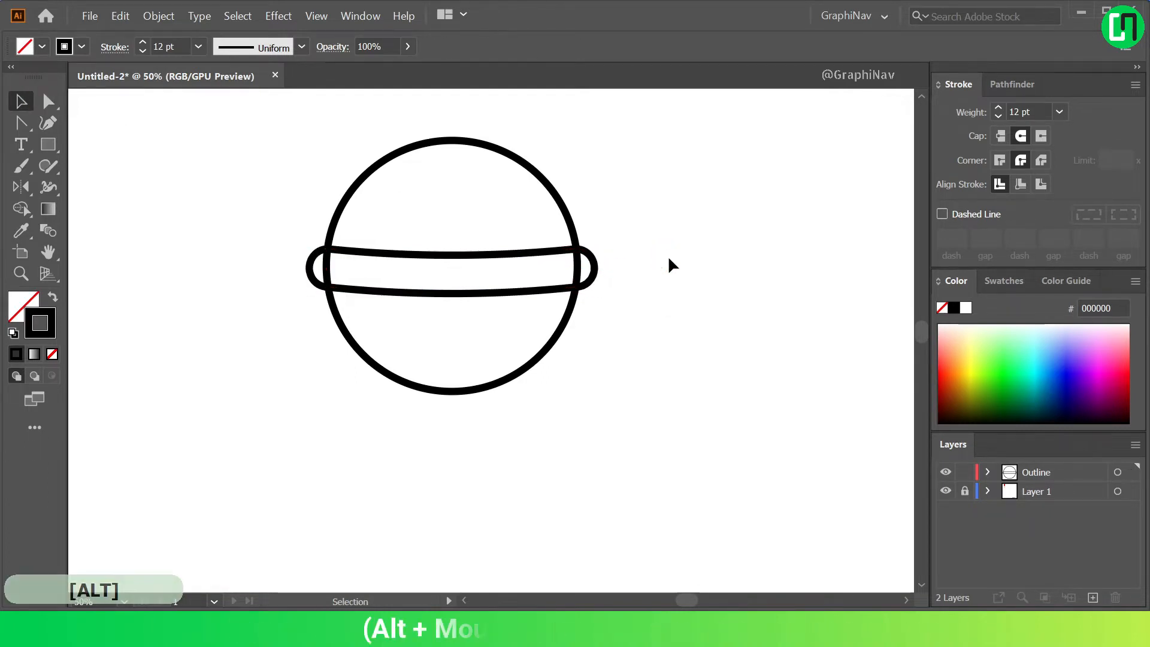
Draw a long, thin vertical rectangle as the lollipop stick, starting inside the lower part of the circle
scroll(667, 256, "down", 3)
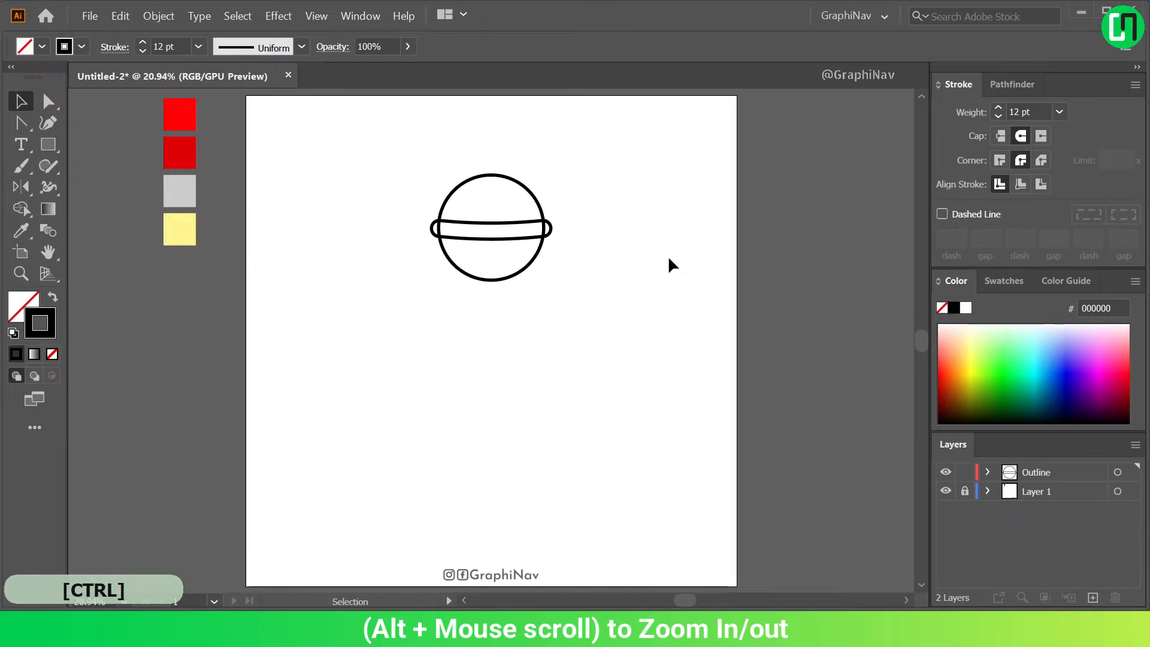
left_click_drag(48, 144, 88, 150)
scroll(477, 271, "up", 2)
scroll(471, 255, "down", 3)
scroll(471, 254, "up", 1)
left_click_drag(471, 255, 482, 429)
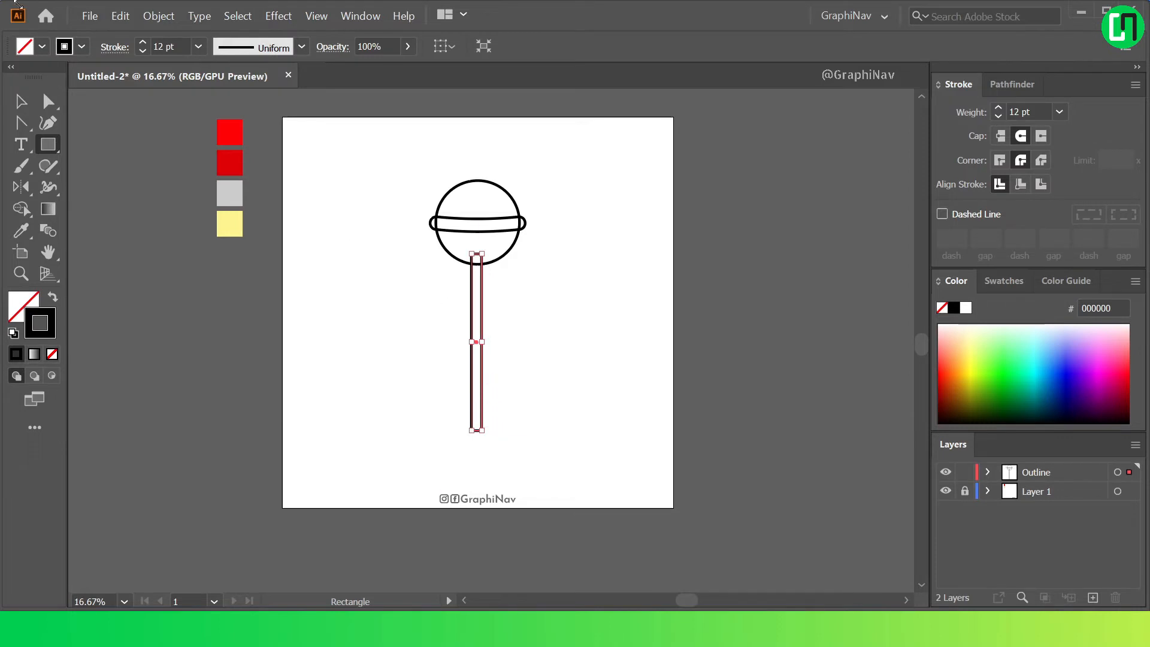
Make the stick slightly narrower by moving its right edge inward
scroll(462, 308, "up", 1)
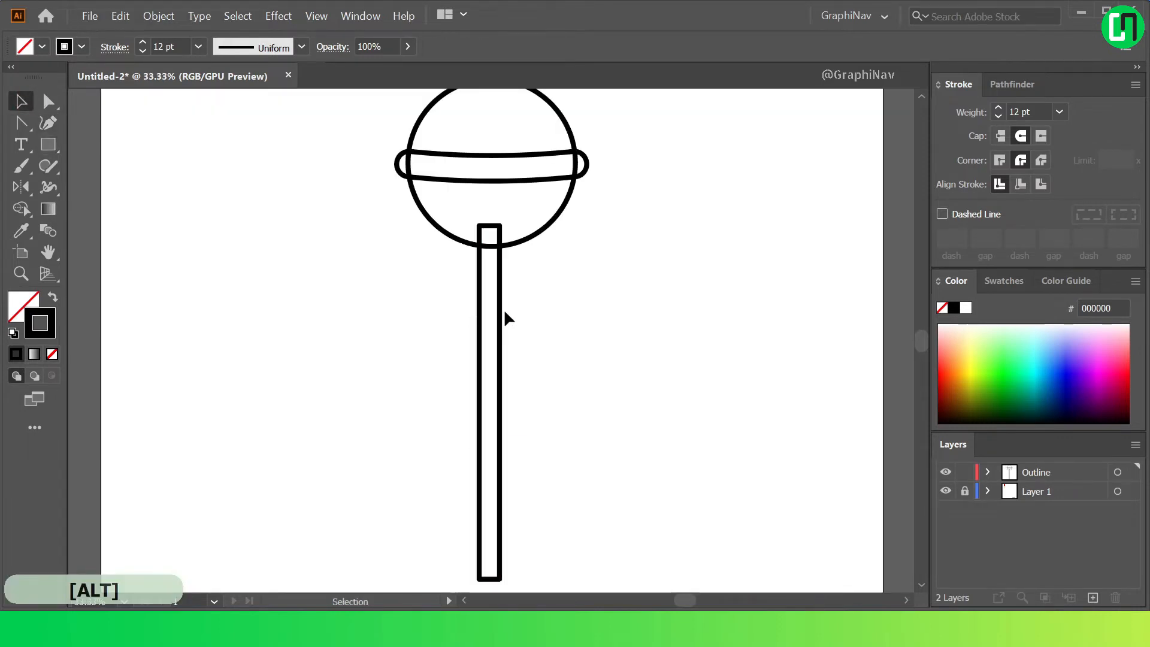
scroll(507, 393, "up", 1)
left_click_drag(496, 406, 491, 406)
left_click(575, 357)
scroll(575, 357, "down", 1)
scroll(576, 359, "down", 1)
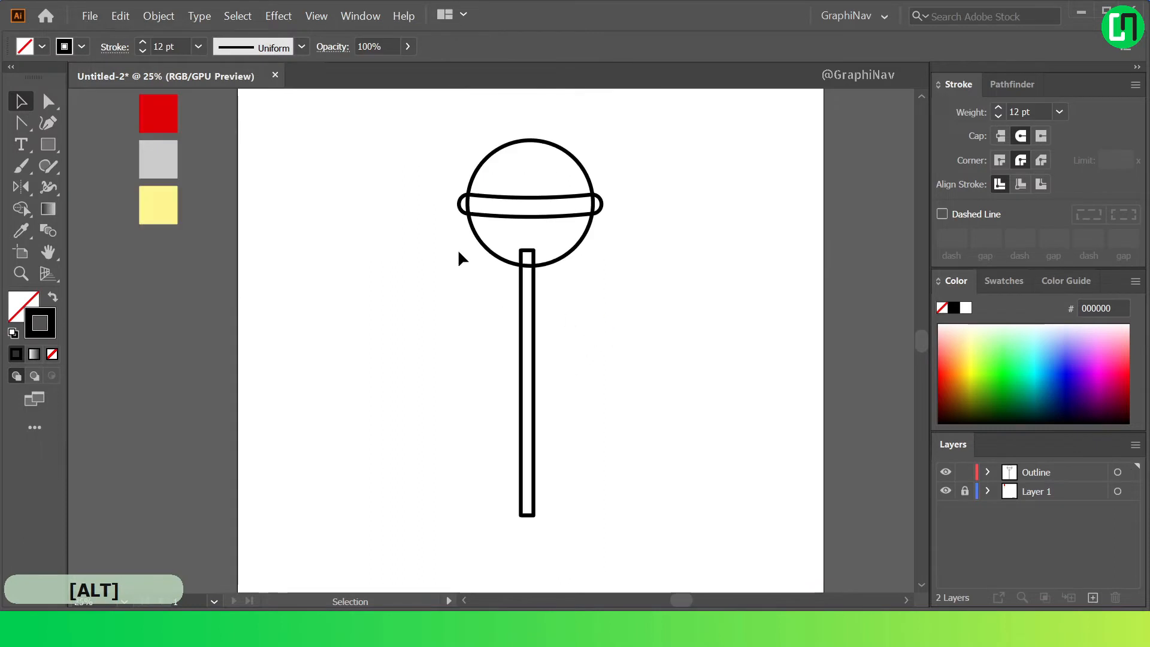
scroll(535, 390, "up", 1)
scroll(532, 385, "up", 1)
left_click(533, 374)
left_click_drag(533, 374, 530, 372)
left_click(595, 351)
key("ctrl+z")
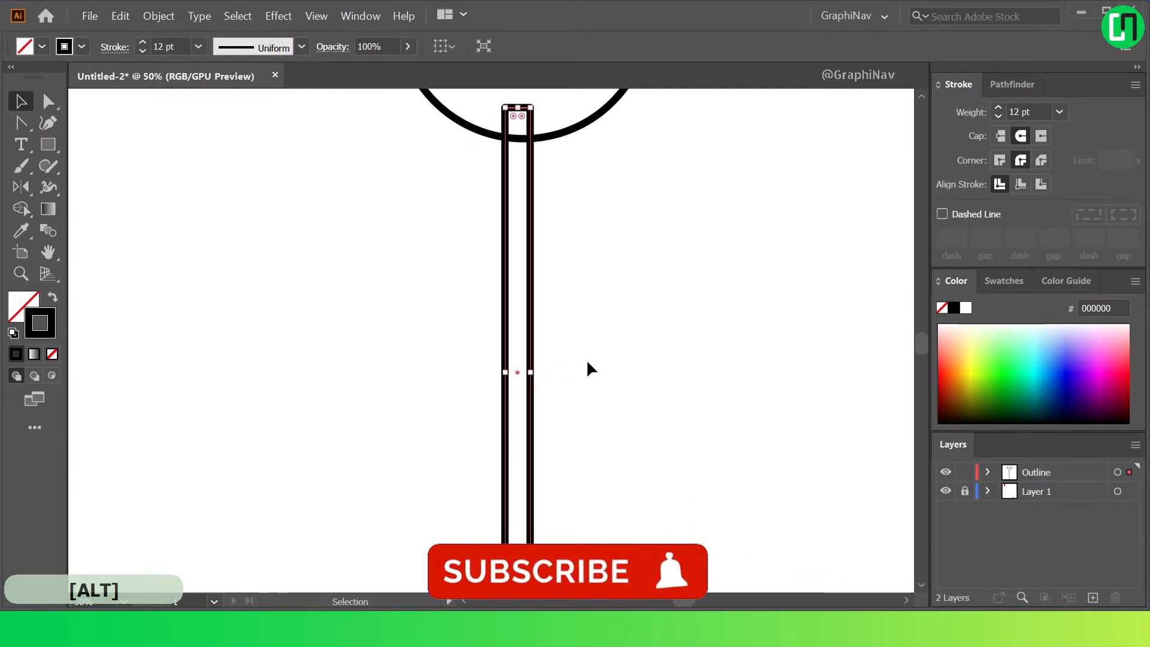
left_click(588, 363)
Align the stick and the circle to a common horizontal centre
key("ctrl+0")
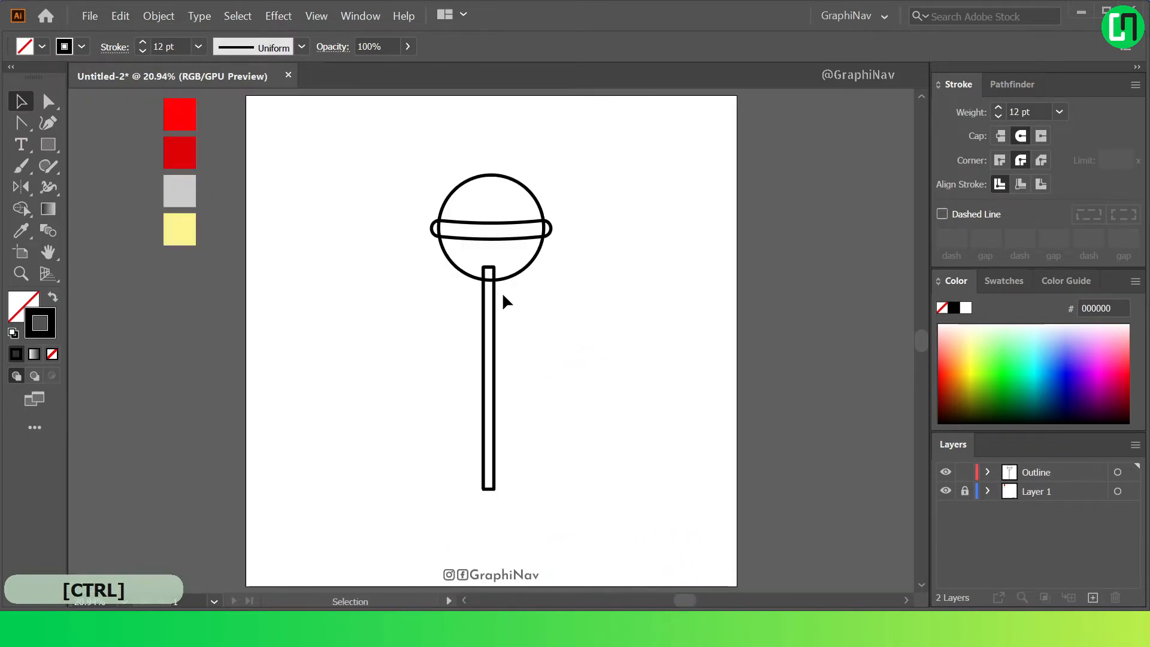
left_click_drag(443, 260, 578, 339)
left_click(530, 262)
left_click(501, 46)
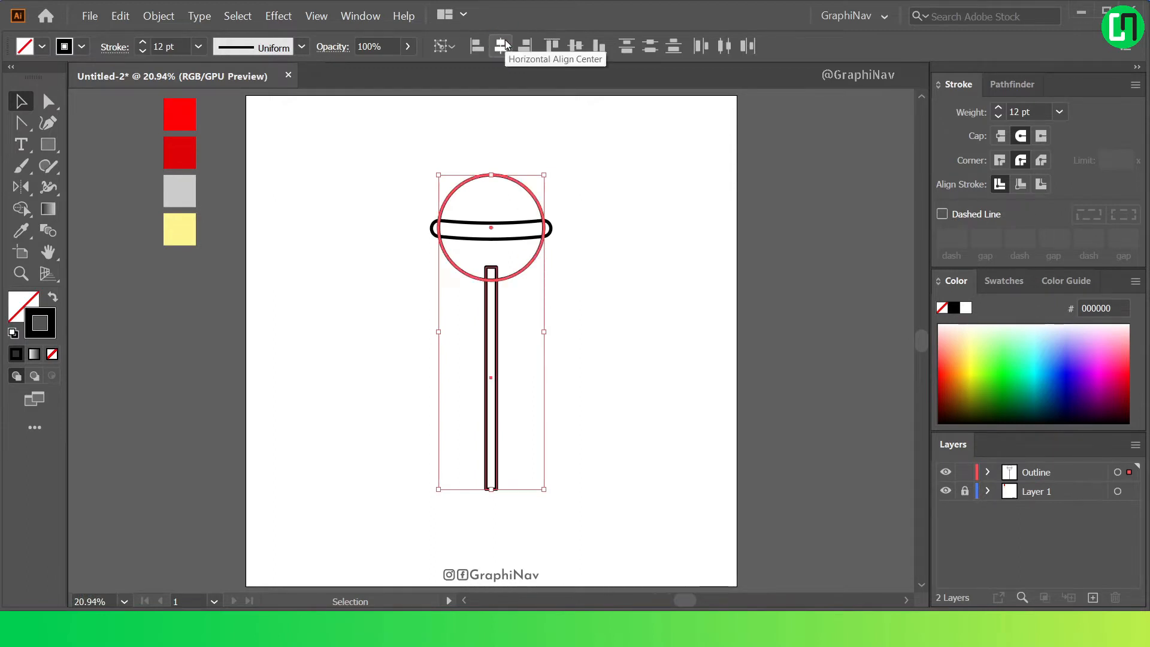
left_click(689, 309)
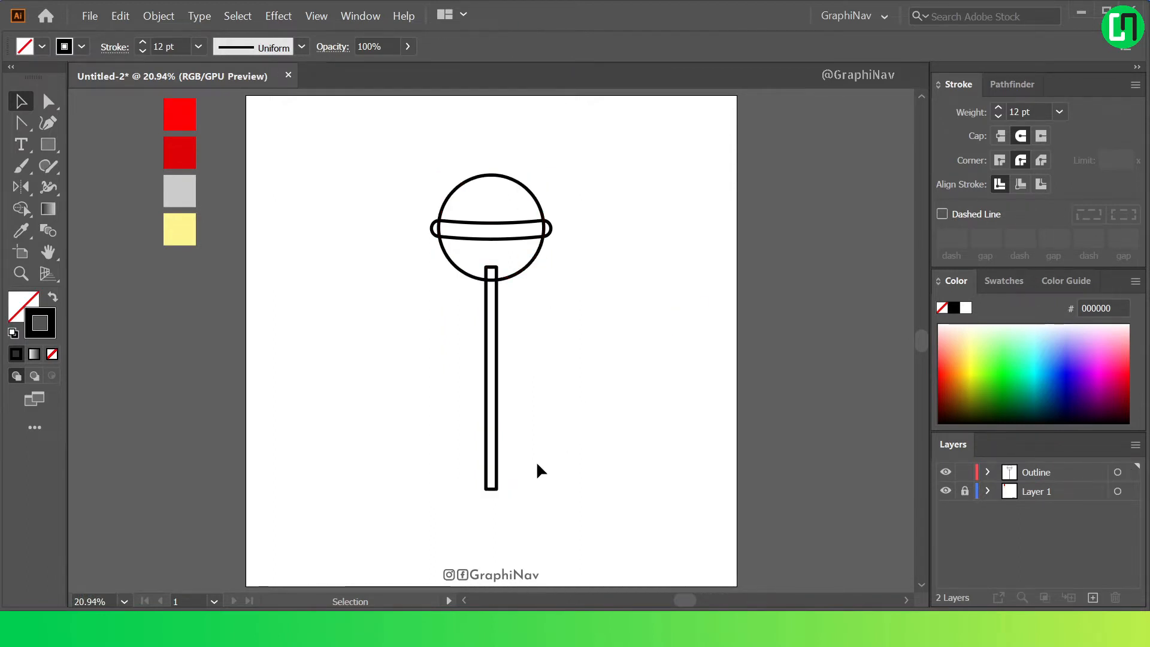
Round the two lower corners of the stick fully, with a radius of 21.5 px
scroll(537, 459, "up", 1)
scroll(287, 133, "down", 2)
key("a")
left_click_drag(436, 383, 462, 354)
scroll(455, 386, "up", 2)
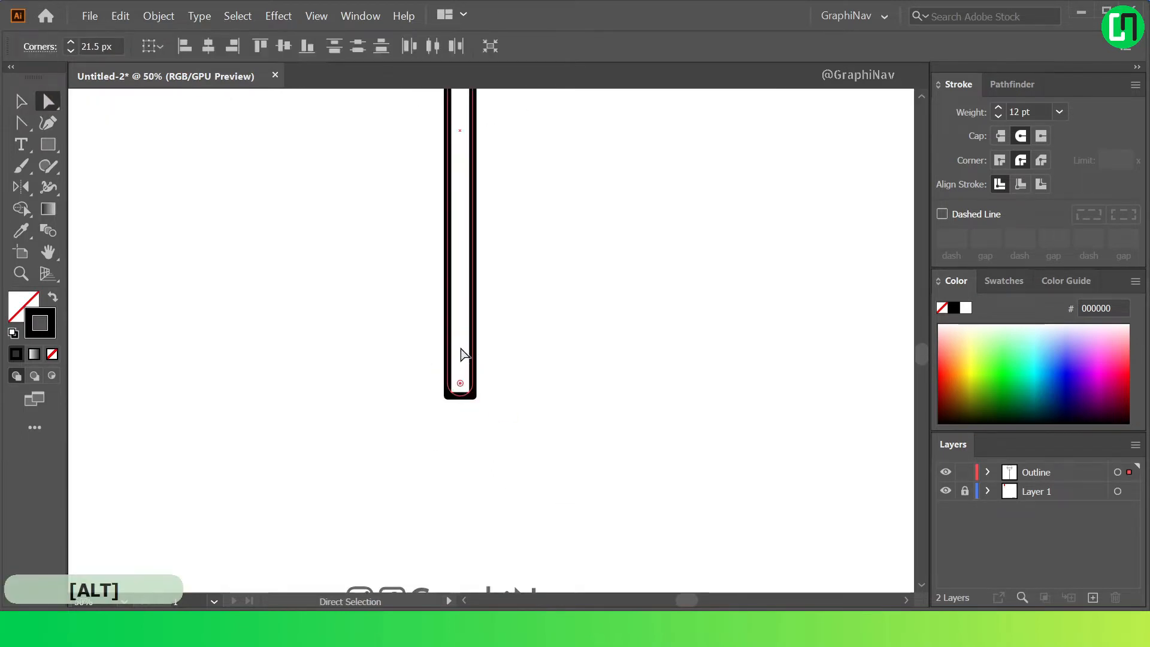
left_click(578, 380)
With the Shape Builder, remove the circle lines crossing both ends of the band and the part of the stick inside the circle
key("ctrl+0")
left_click_drag(342, 145, 657, 521)
left_click_drag(21, 206, 127, 209)
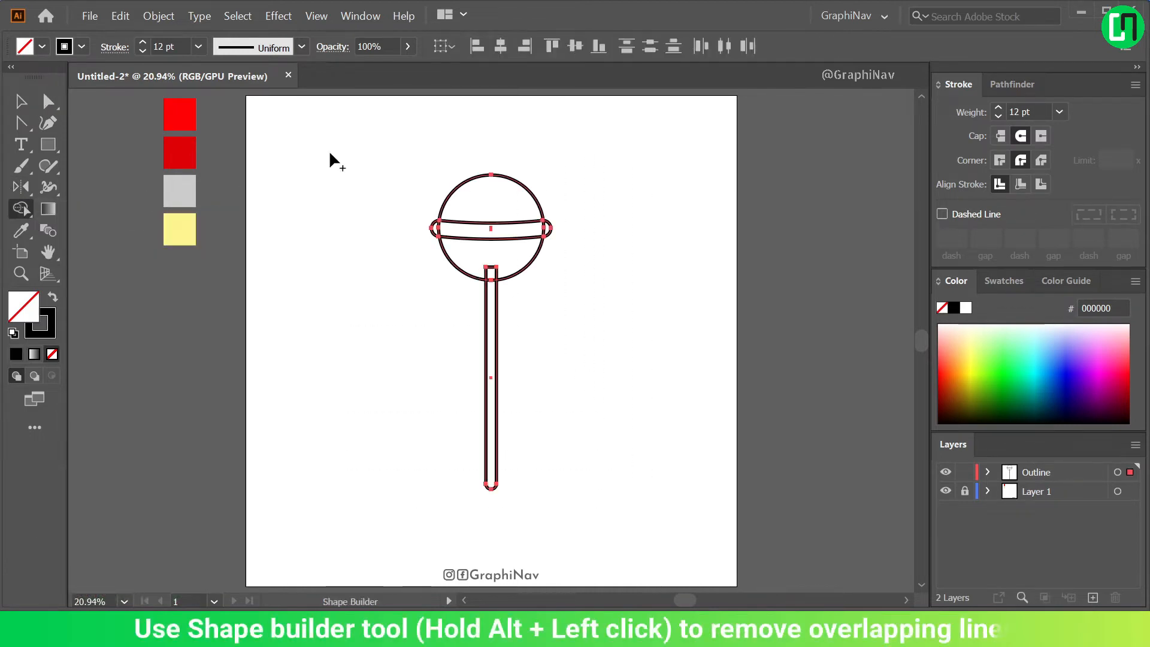
scroll(509, 243, "up", 4)
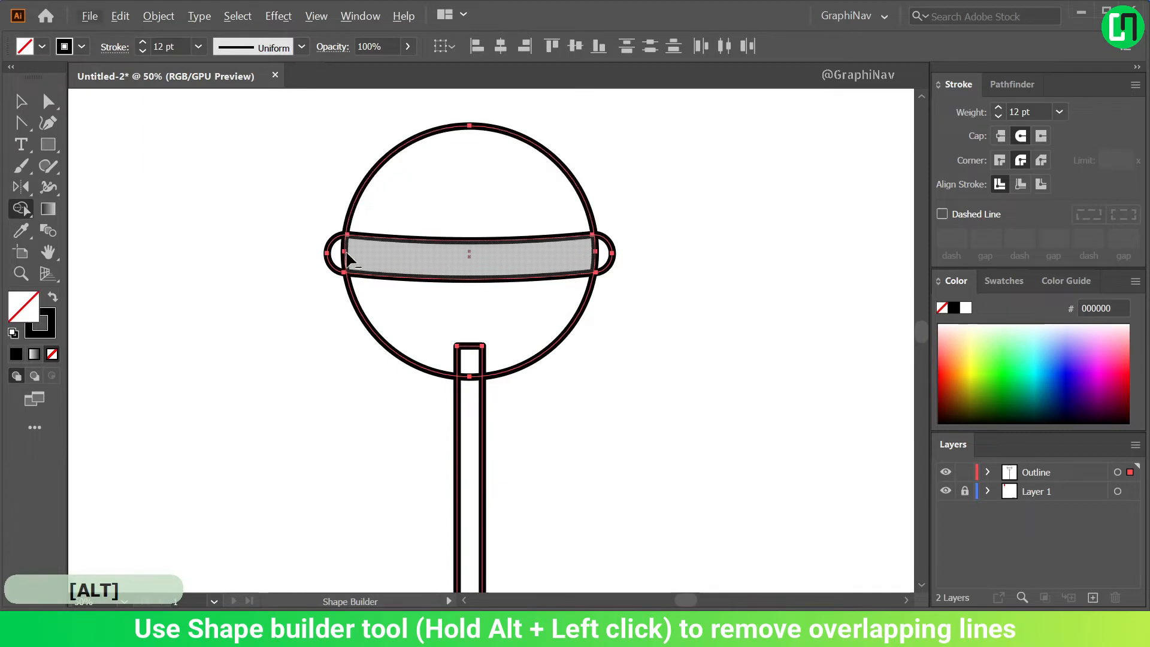
left_click(346, 257, "alt")
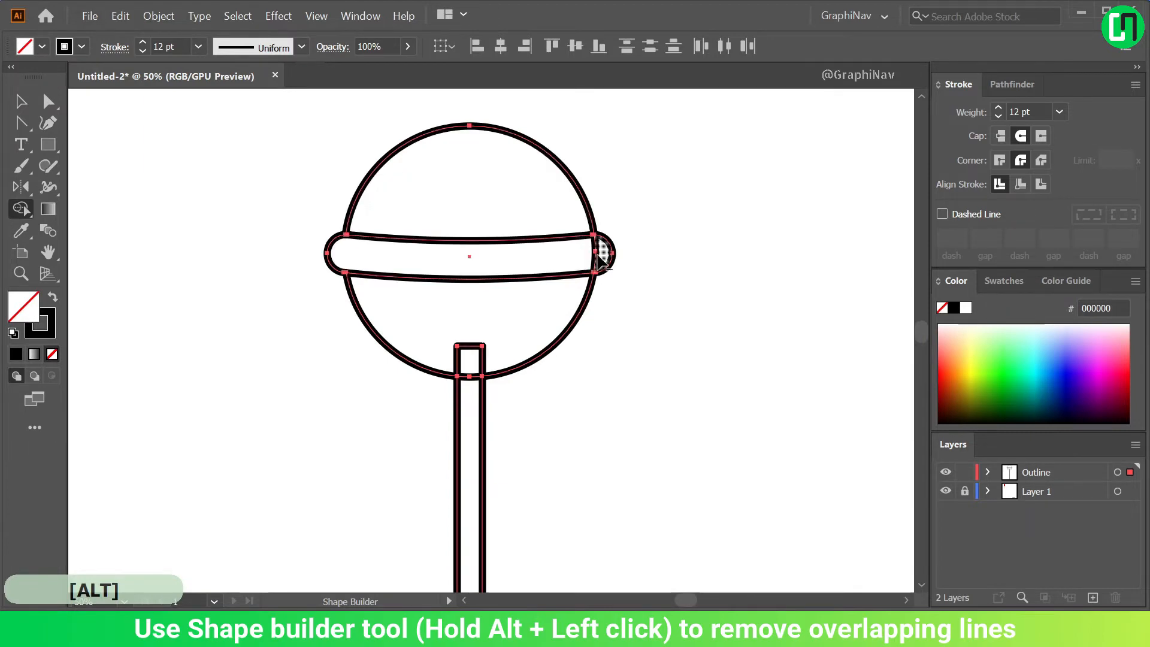
left_click(601, 253, "alt")
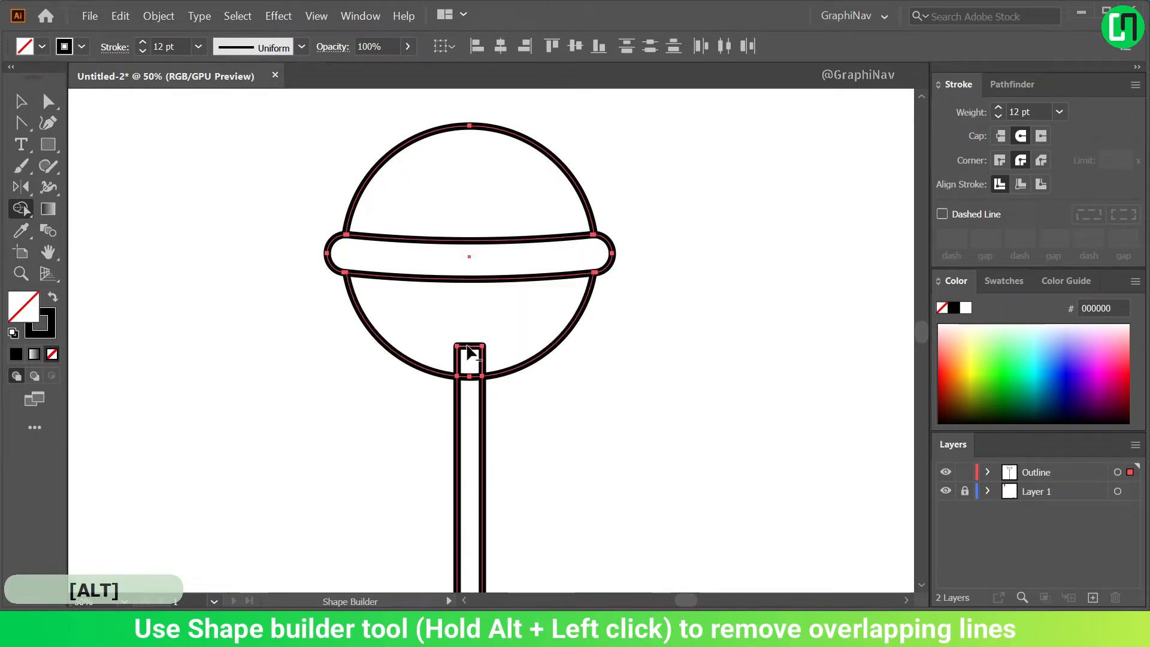
left_click(470, 360, "alt")
left_click(19, 100)
left_click(198, 126)
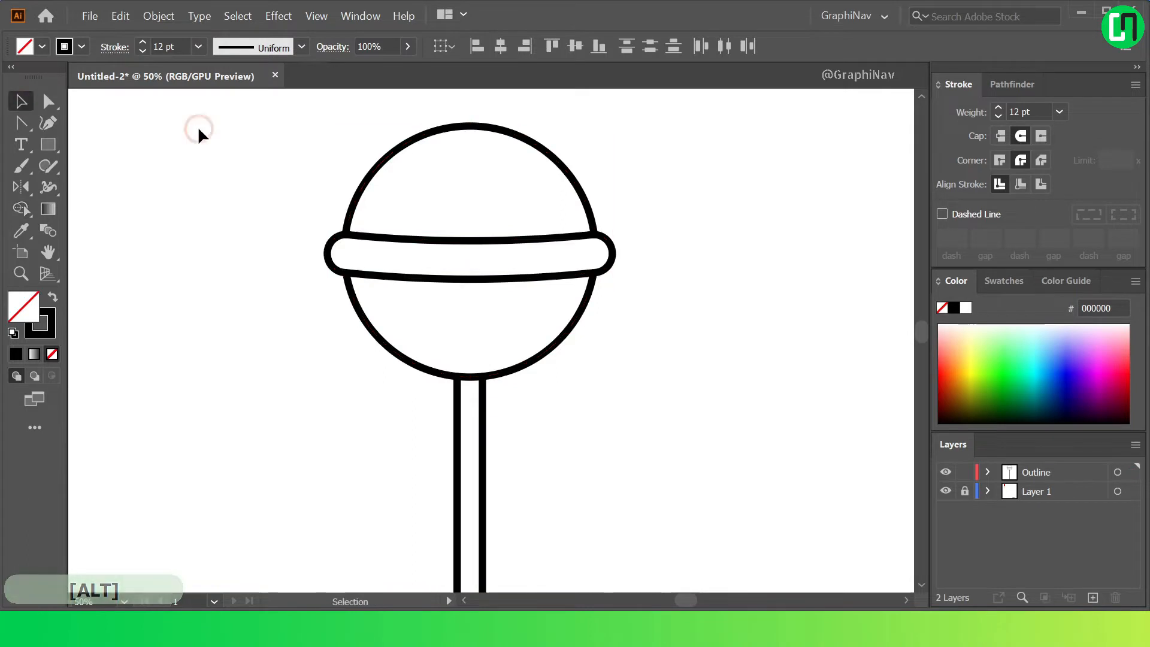
key("ctrl+0")
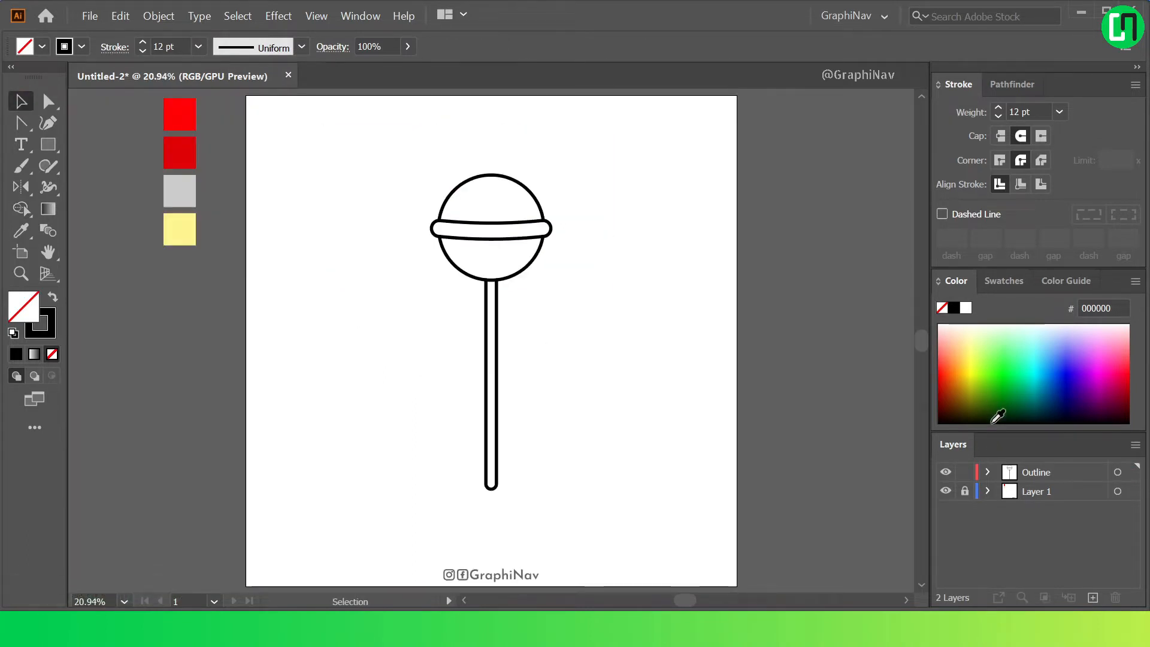
Lock the Outline layer and add a new layer directly below it
left_click(967, 473)
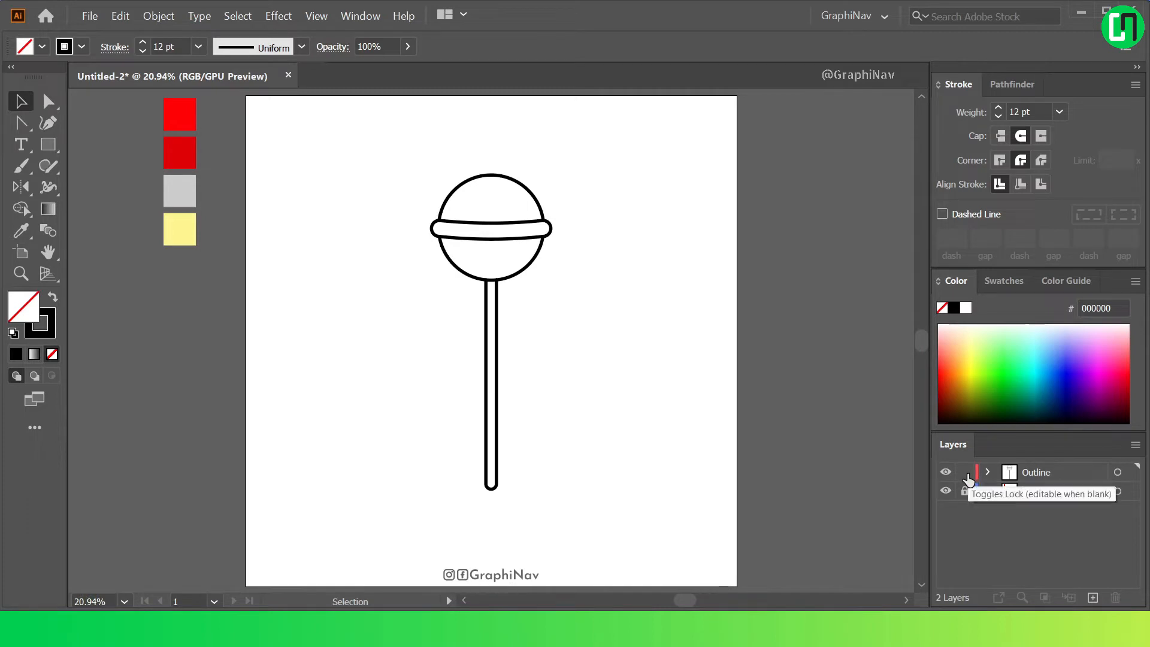
left_click(1092, 598)
left_click_drag(1056, 482, 1045, 498)
Rename the new layer as Color
double_click(1040, 490)
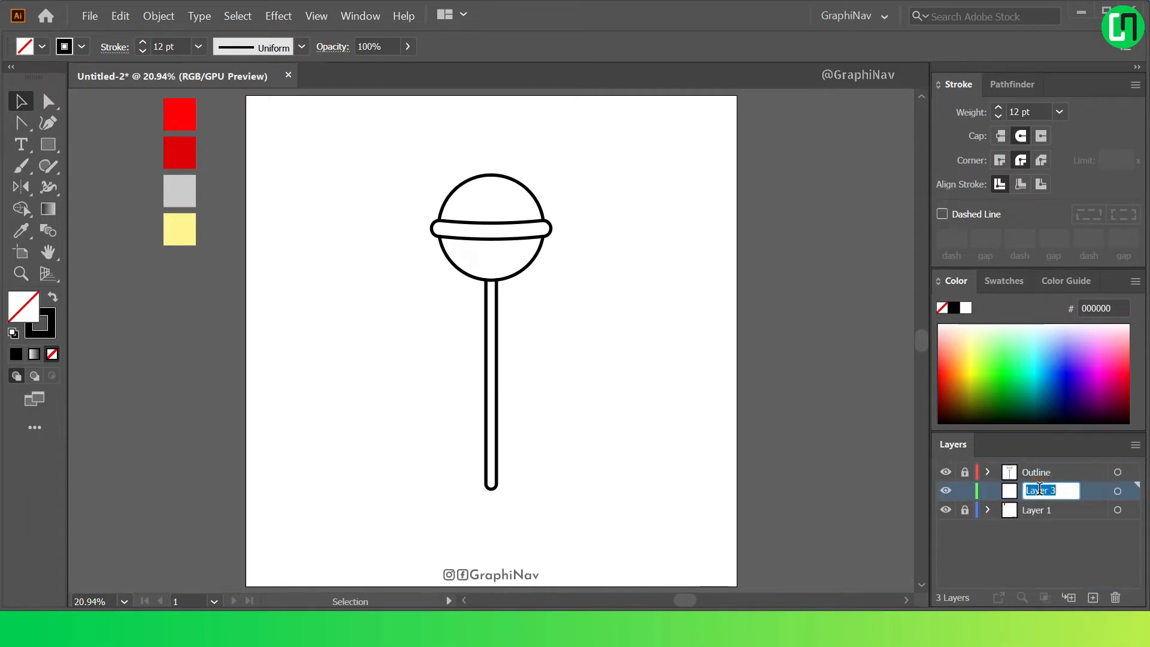
key("Caps_Lock")
type("C")
key("Caps_Lock")
key("Caps_Lock")
type("O")
key("BackSpace")
type("olor")
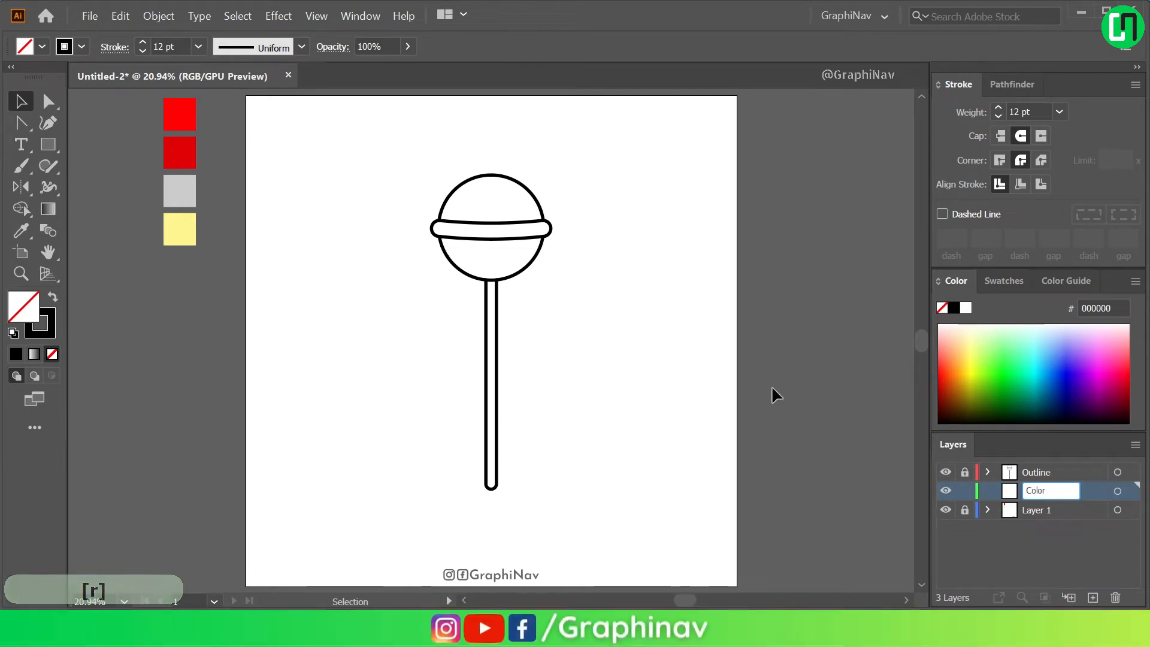
key("Return")
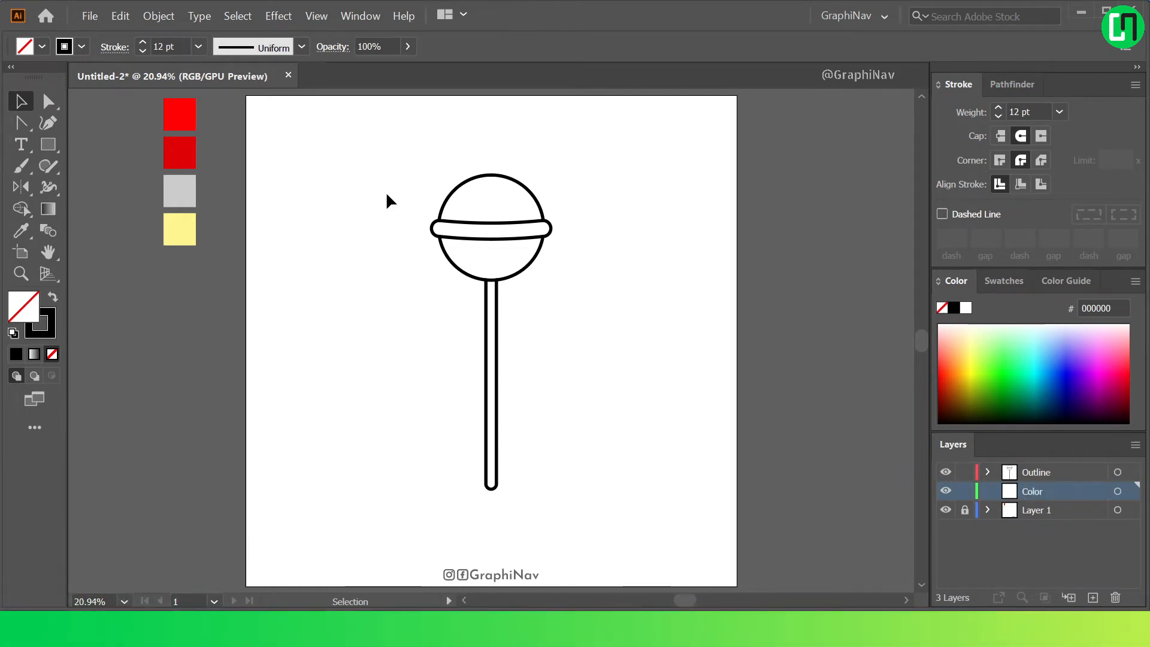
Copy all the lollipop outline shapes into the Color layer and lock the Outline layer
left_click_drag(461, 289, 579, 504)
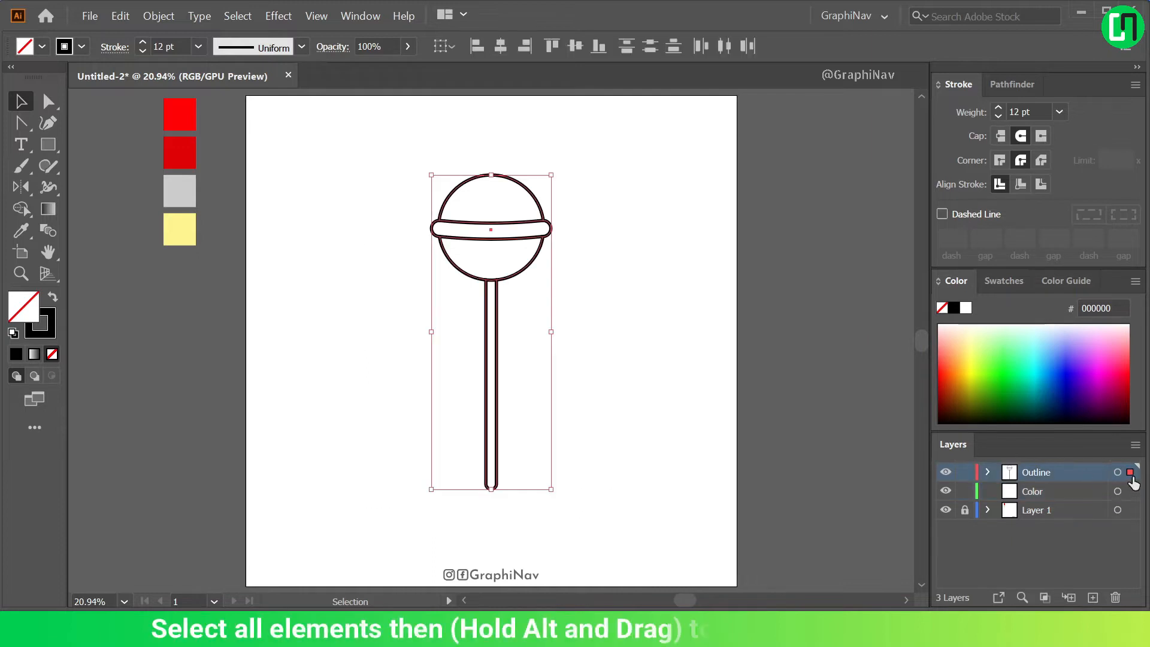
left_click_drag(1132, 474, 1058, 499)
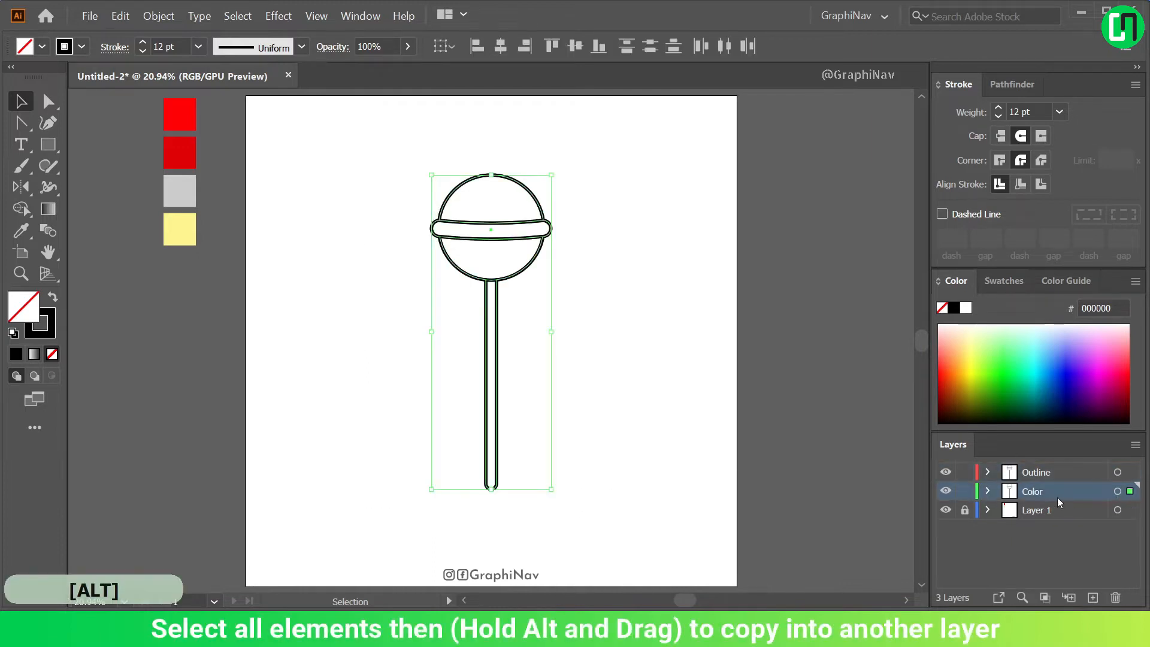
left_click(964, 473)
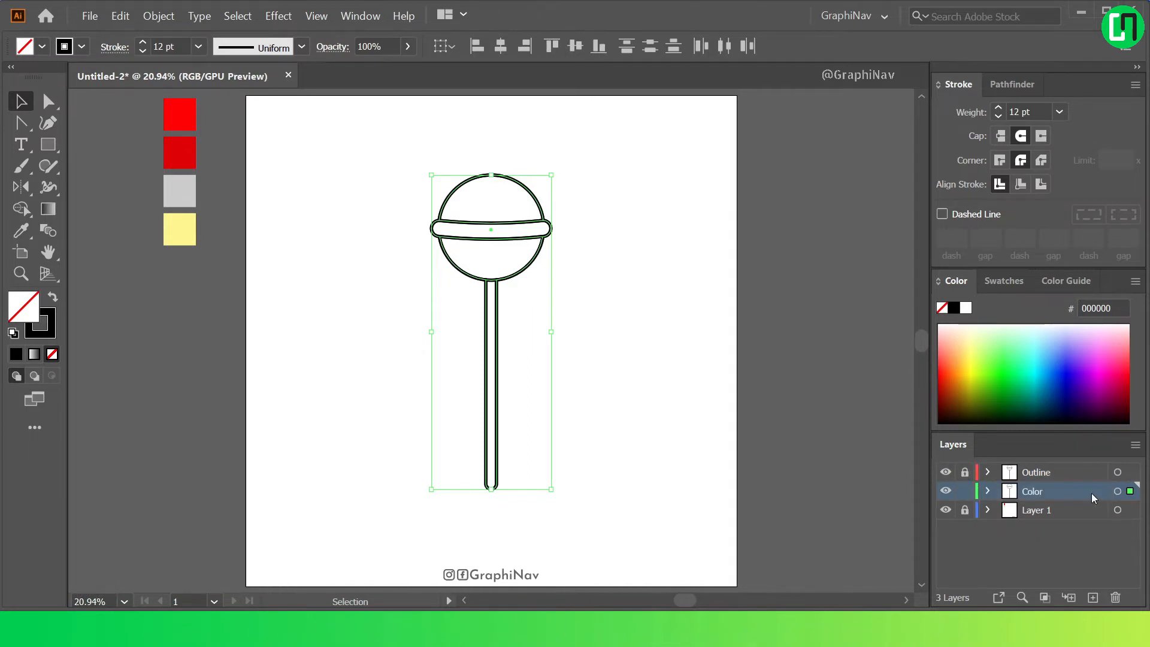
Use the Shape Builder on all the copied outlines to turn each enclosed region of the lollipop into its own shape
left_click(612, 246)
left_click_drag(401, 152, 627, 579)
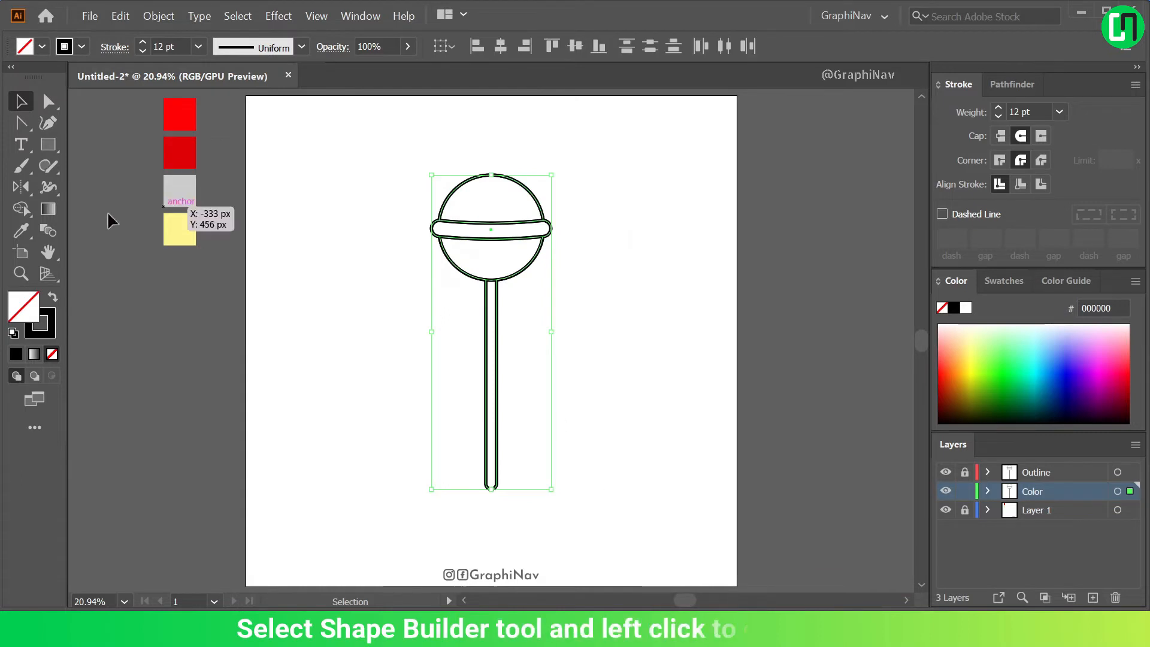
left_click_drag(26, 207, 91, 207)
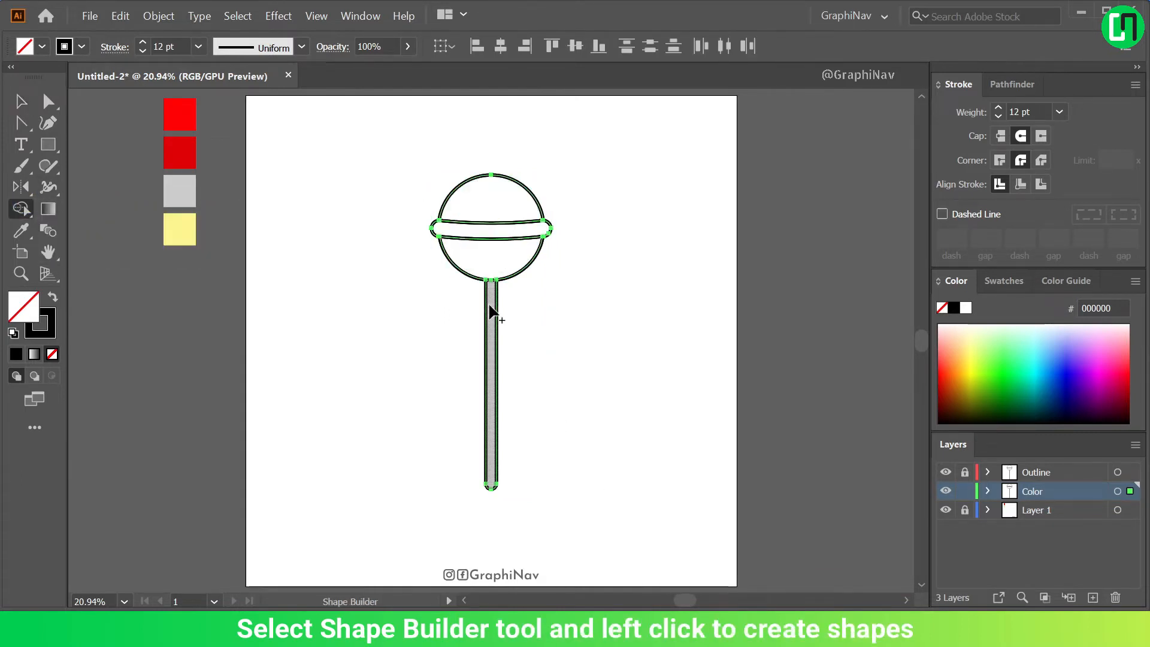
left_click(21, 101)
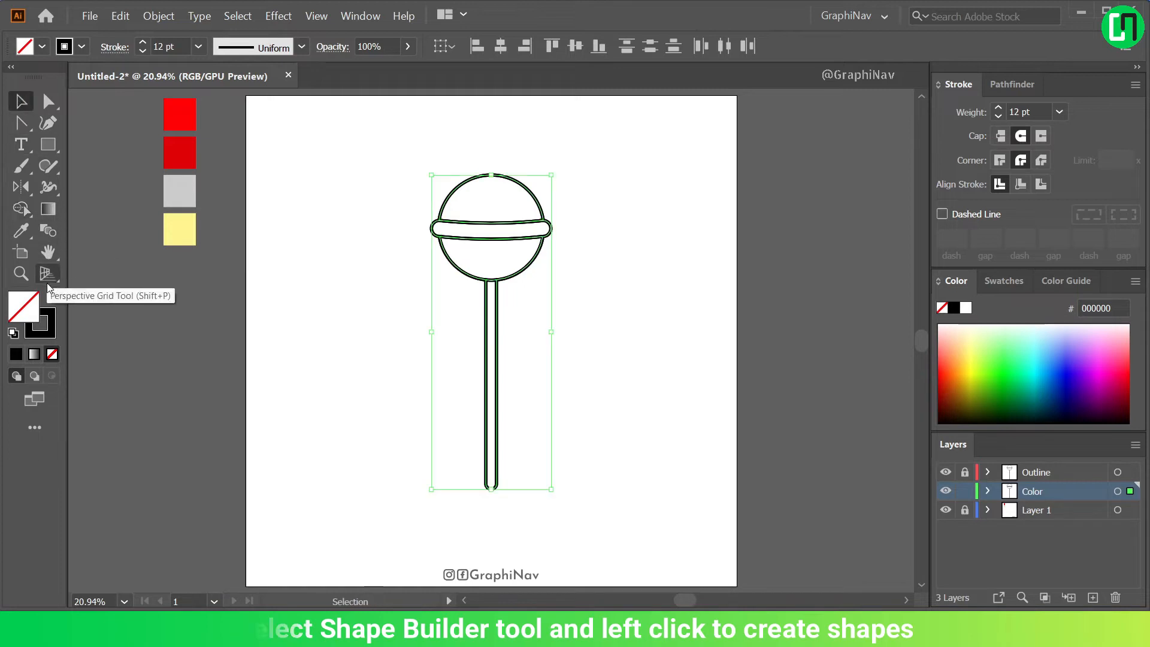
Swap fill and stroke on the copied shapes and fill them all with light gray, without a stroke
left_click(51, 299)
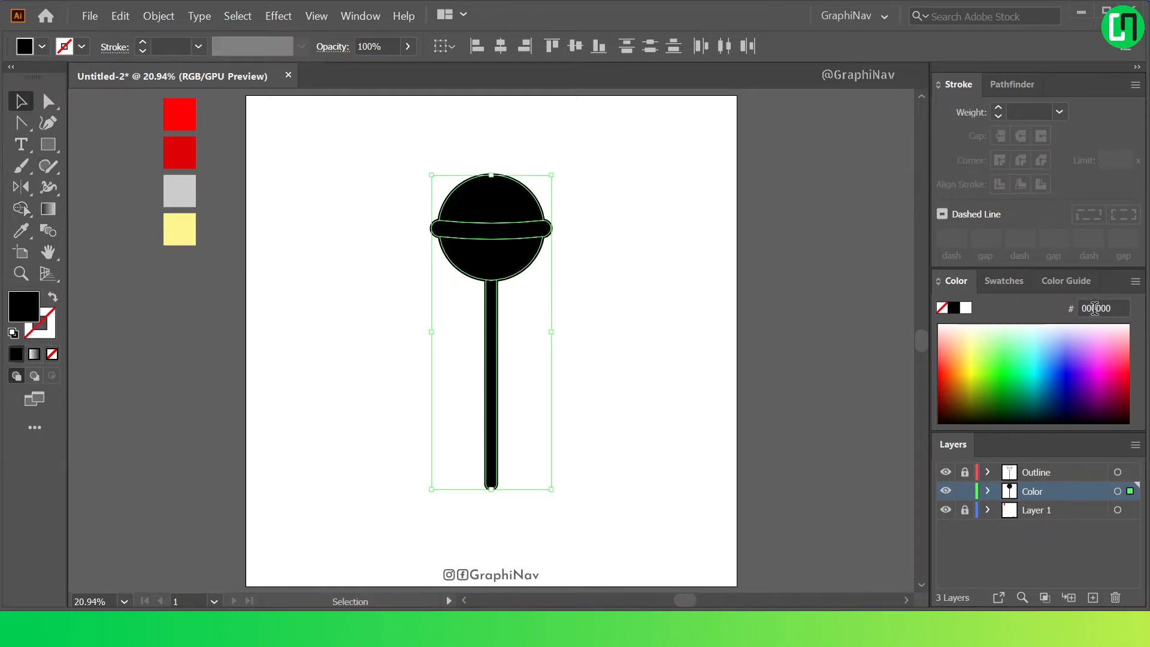
left_click(1000, 284)
left_click(1053, 389)
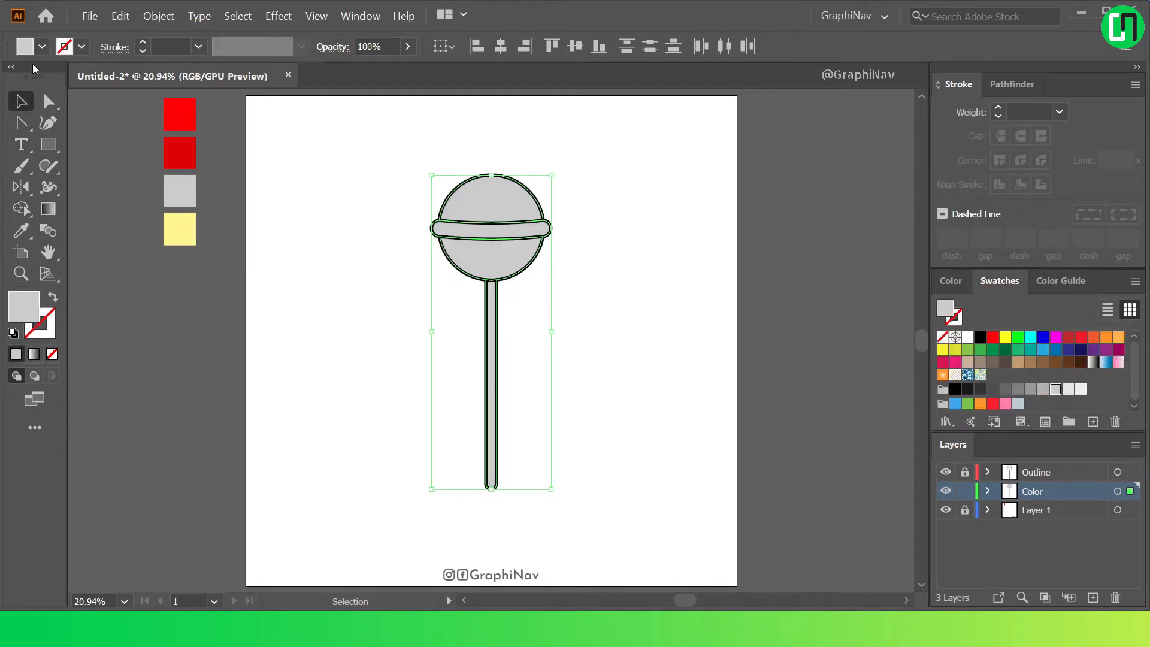
left_click(609, 159)
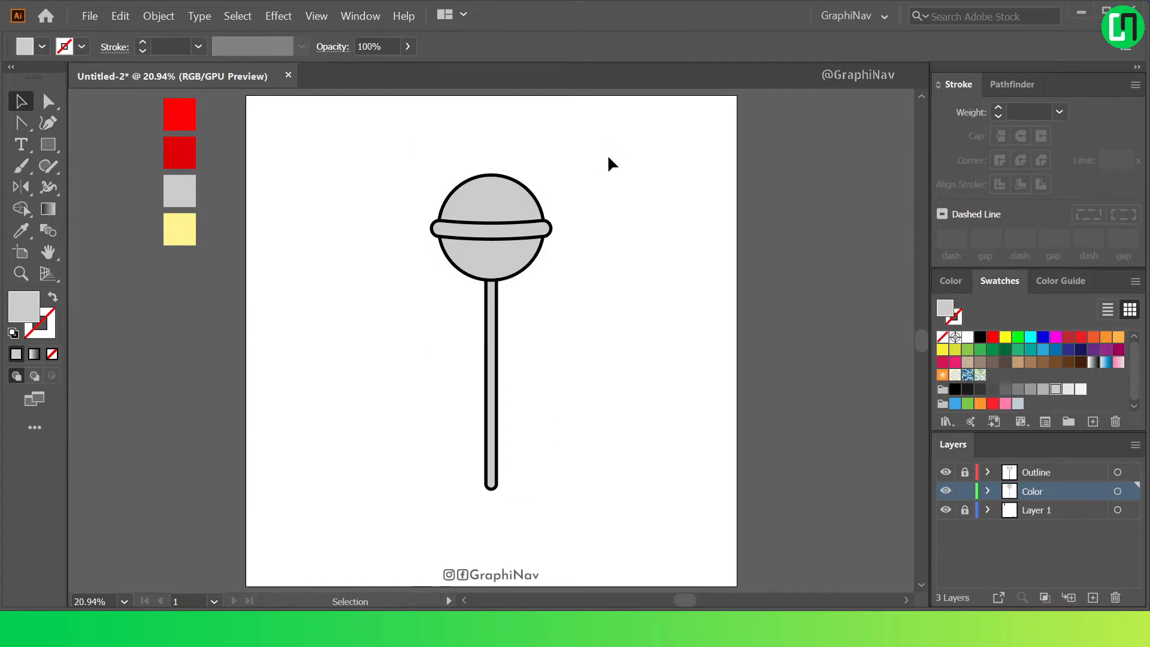
Fill the upper and lower parts of the circle with the bright red sampled from the palette squares beside the artboard
left_click(508, 198)
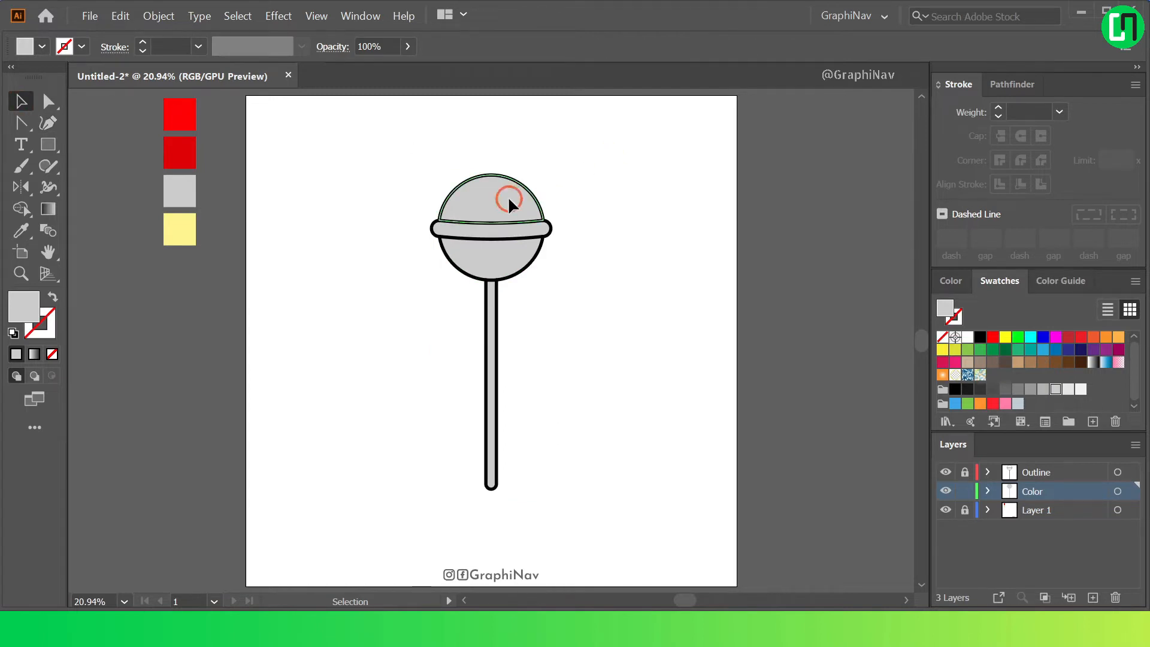
left_click(497, 262, "shift")
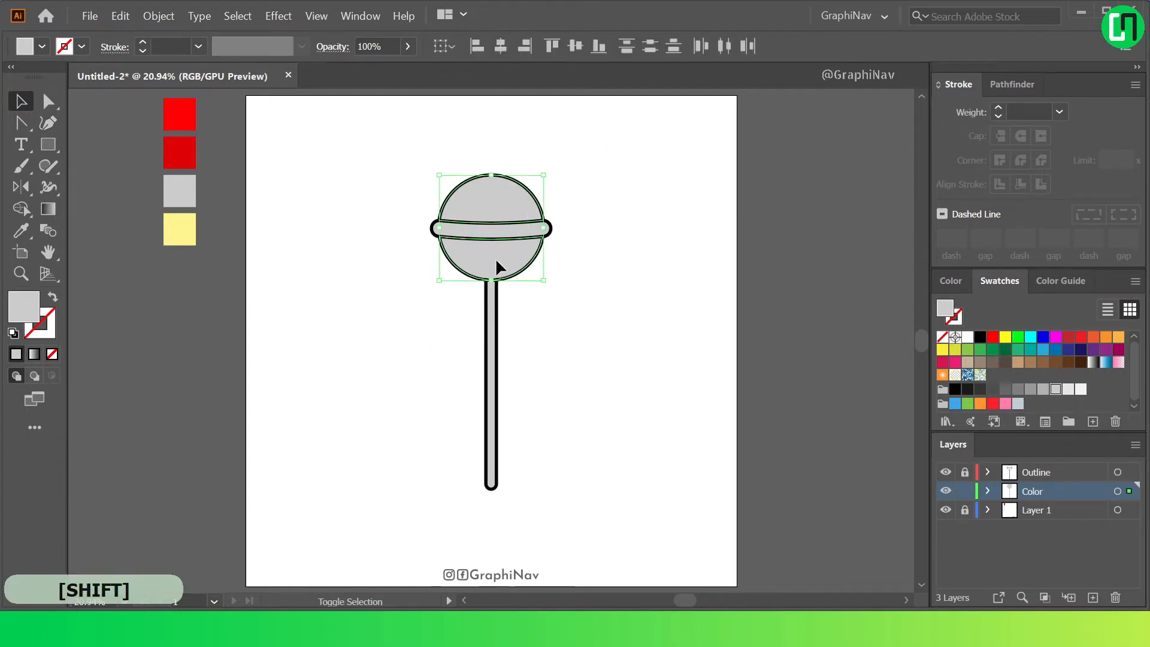
left_click(21, 230)
left_click(181, 108)
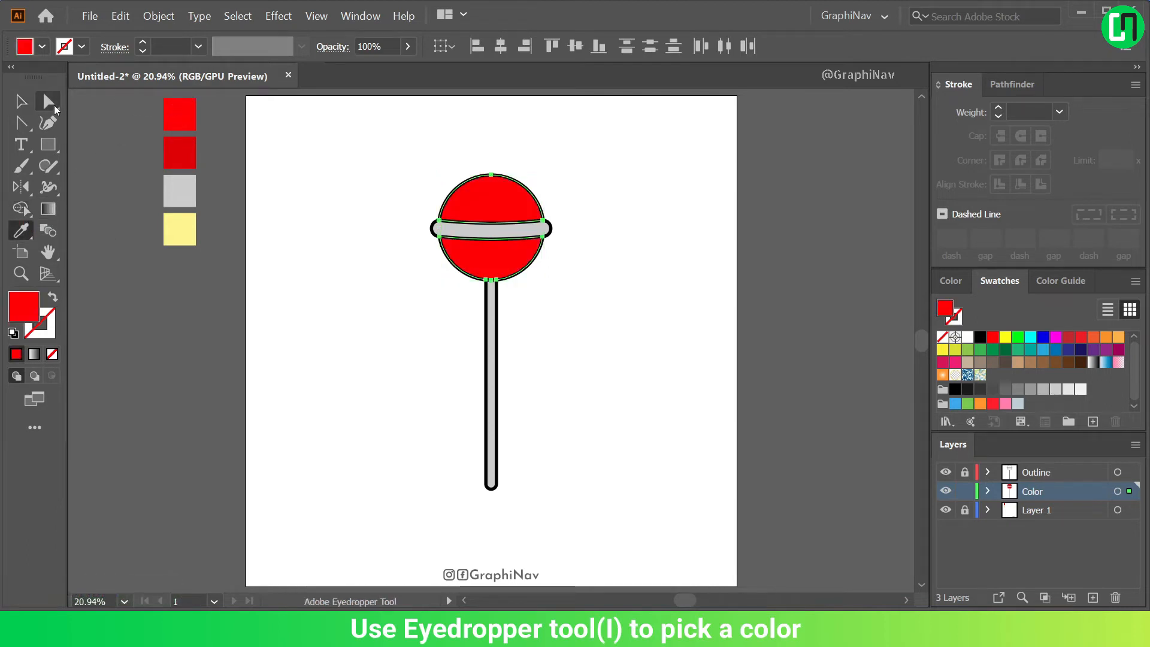
left_click(23, 103)
left_click(255, 122)
Fill the band around the circle with the same bright red sampled from the palette
left_click(443, 228)
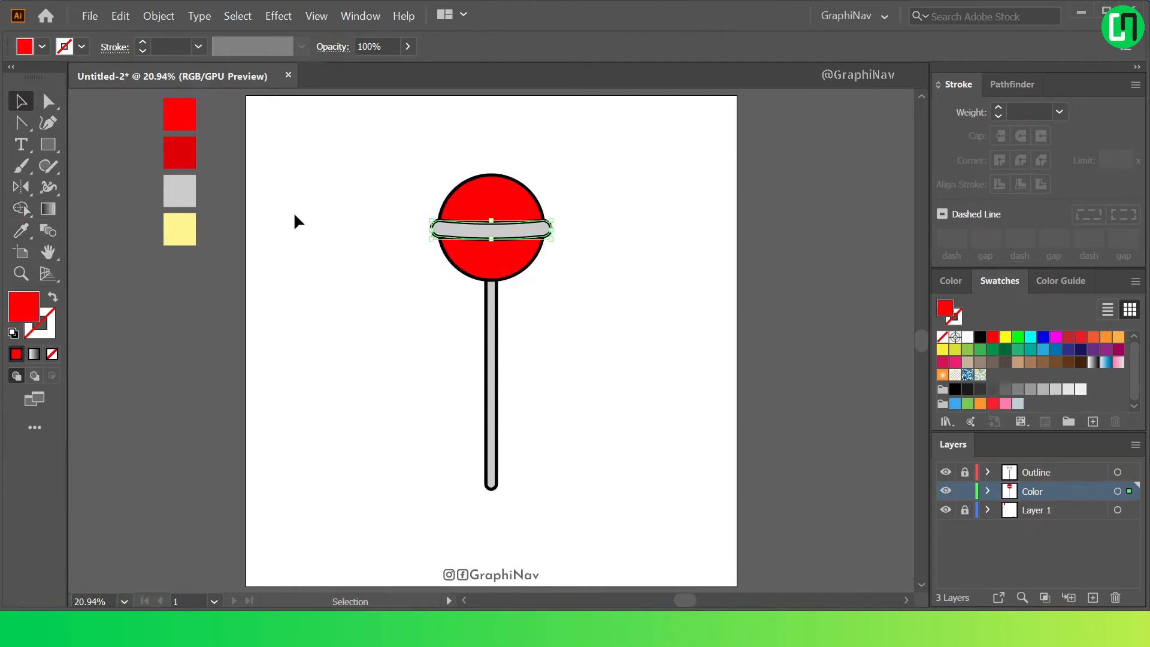
key("i")
left_click(183, 117)
left_click(21, 102)
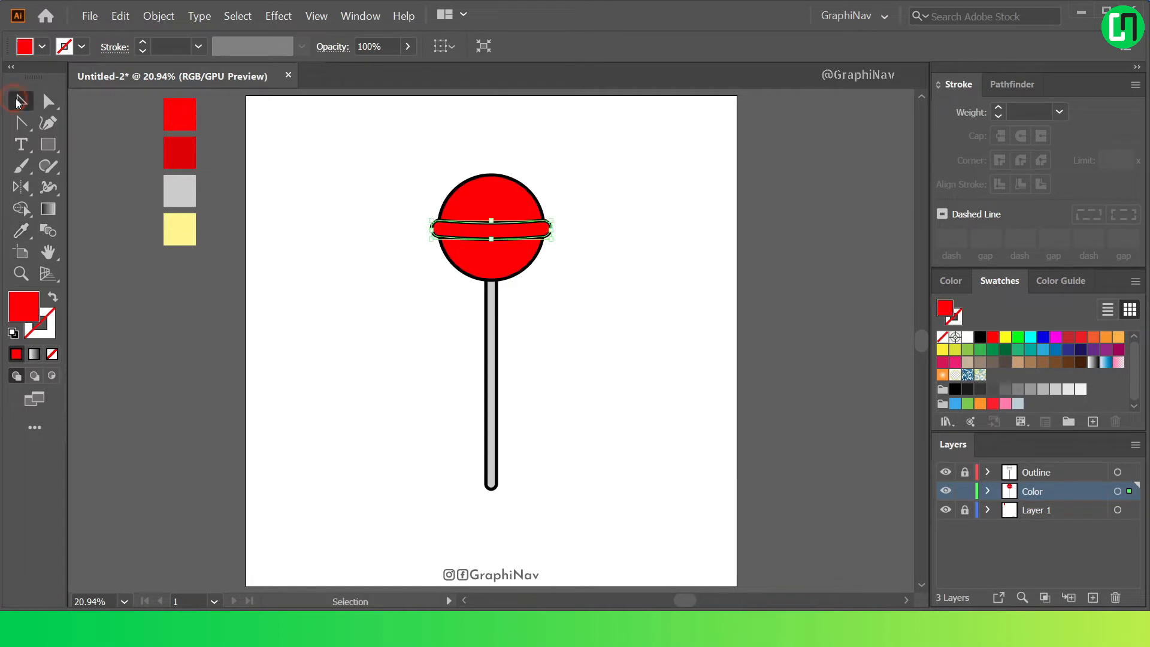
left_click(286, 153)
Fill the stick with the light gray of the palette using the Eyedropper
left_click(486, 314)
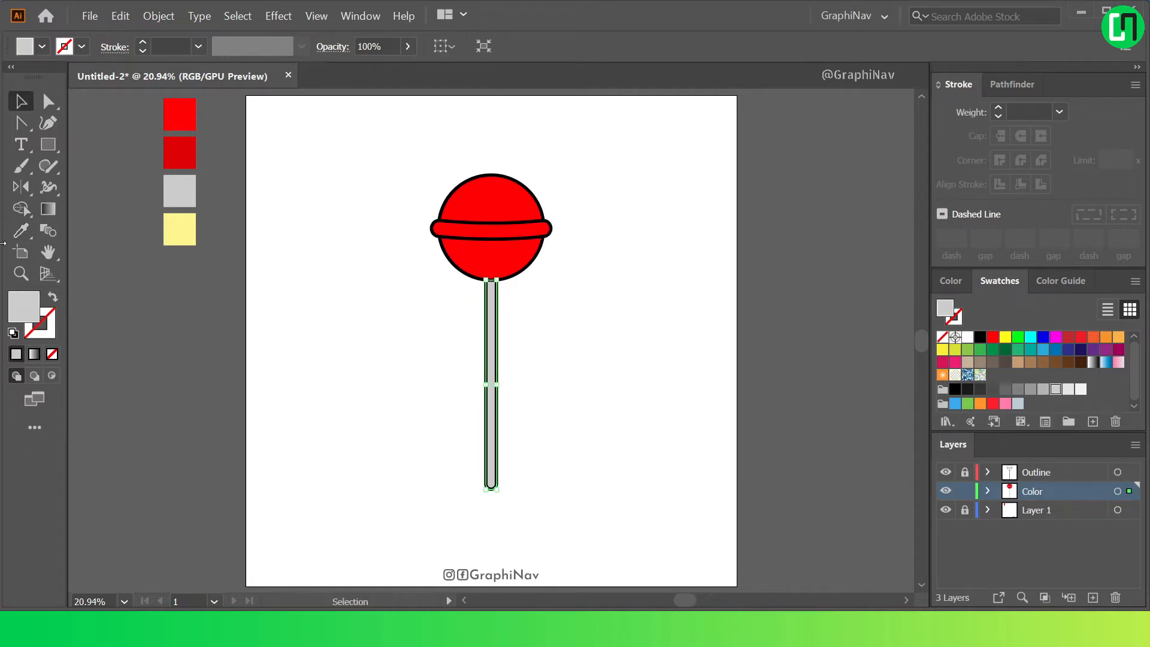
left_click(21, 231)
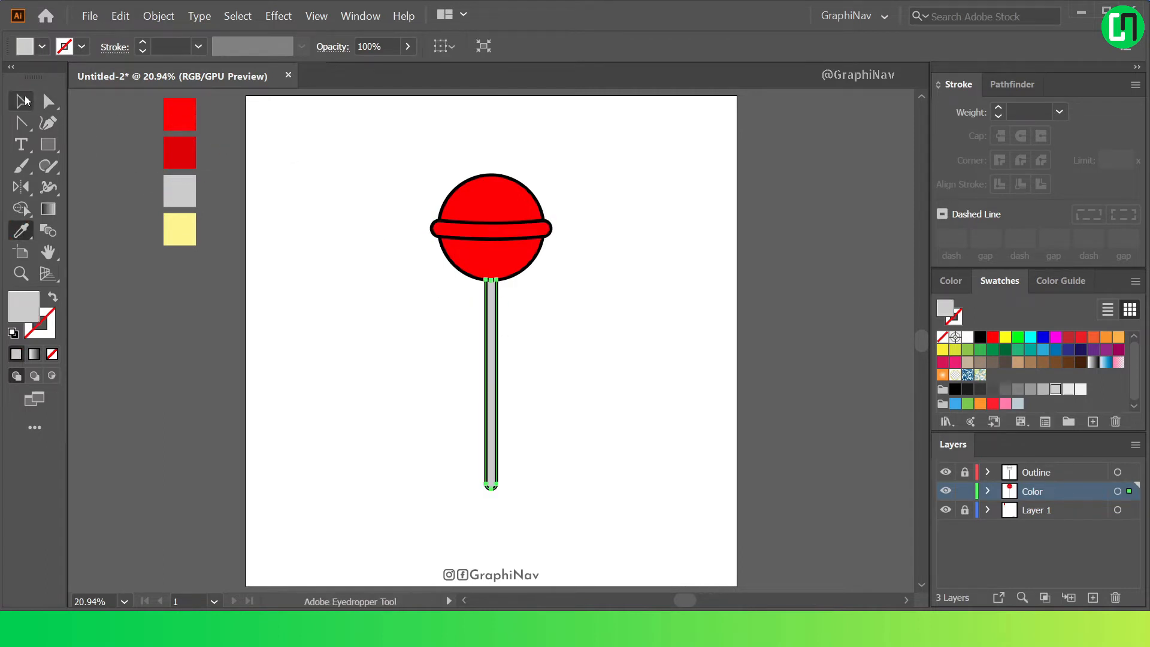
left_click(21, 101)
left_click(696, 141)
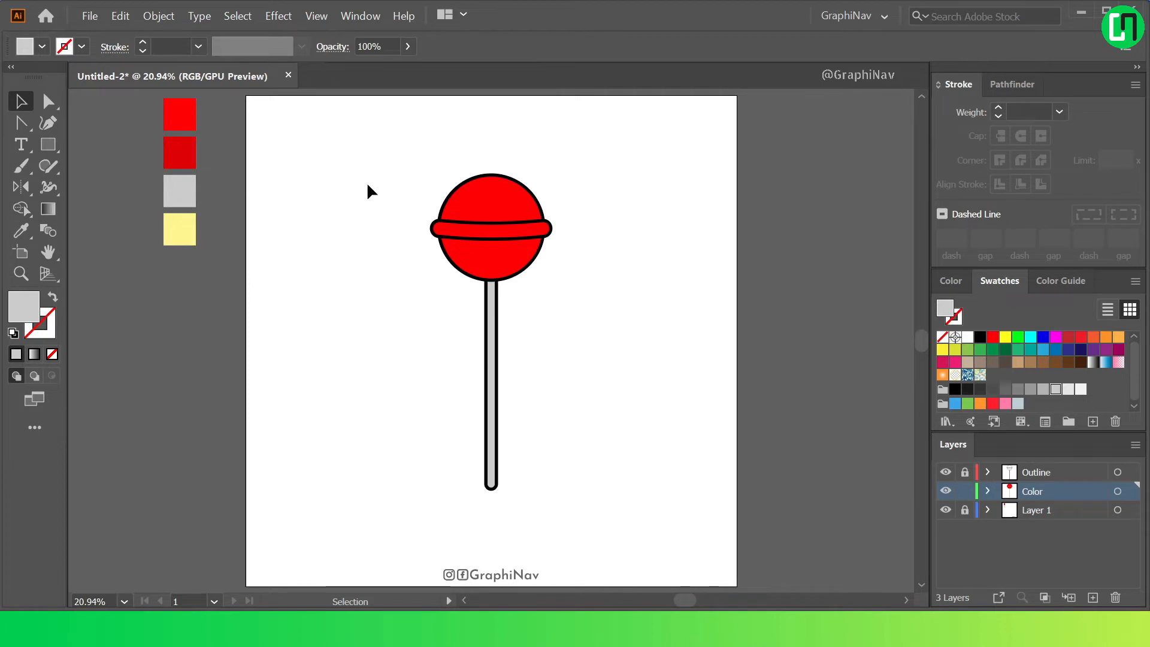
Copy the three red shapes of the lollipop head together and paste them in front twice
scroll(498, 215, "up", 5, "alt")
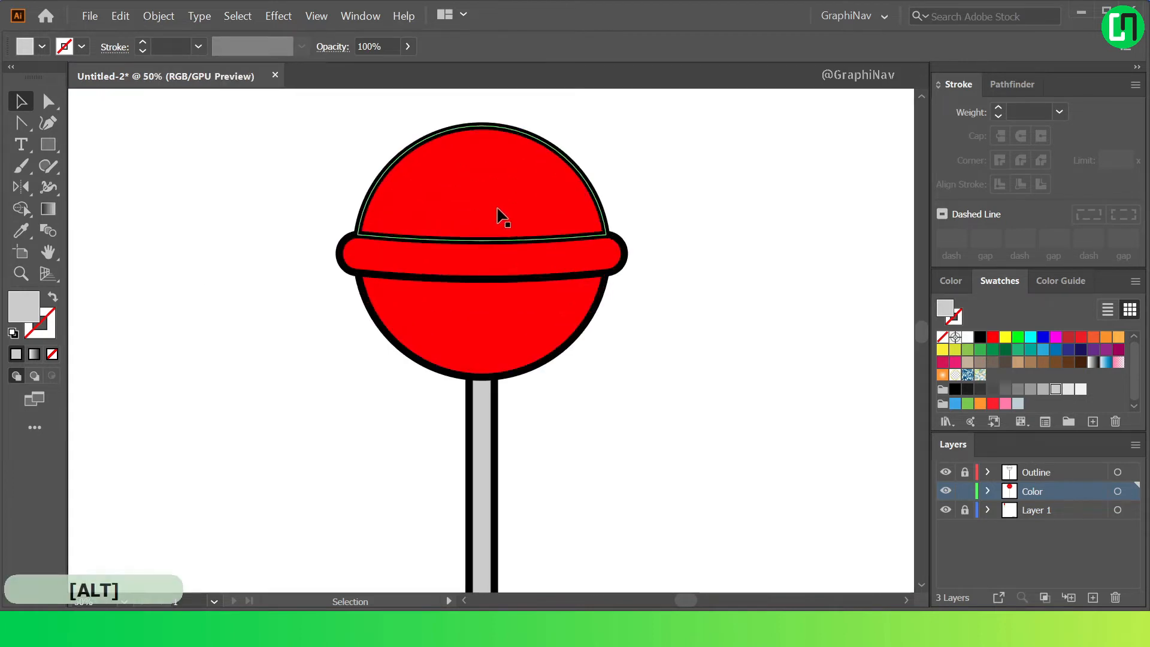
left_click(648, 180)
key("alt")
left_click(492, 206)
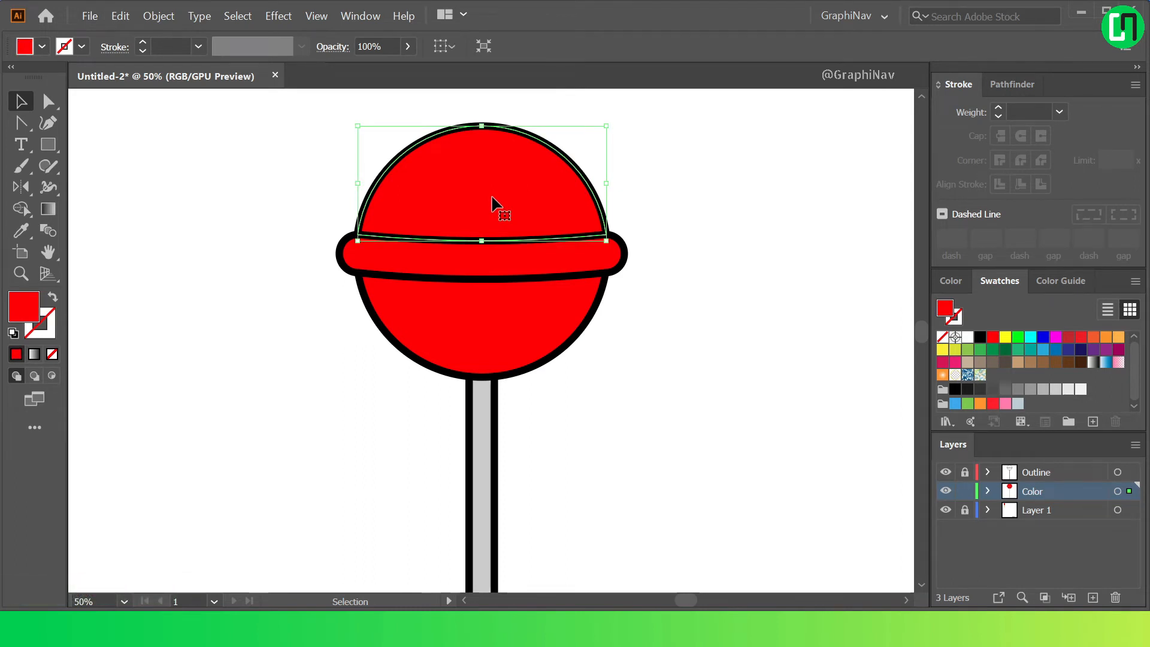
left_click(480, 274, "shift")
left_click(480, 324, "shift")
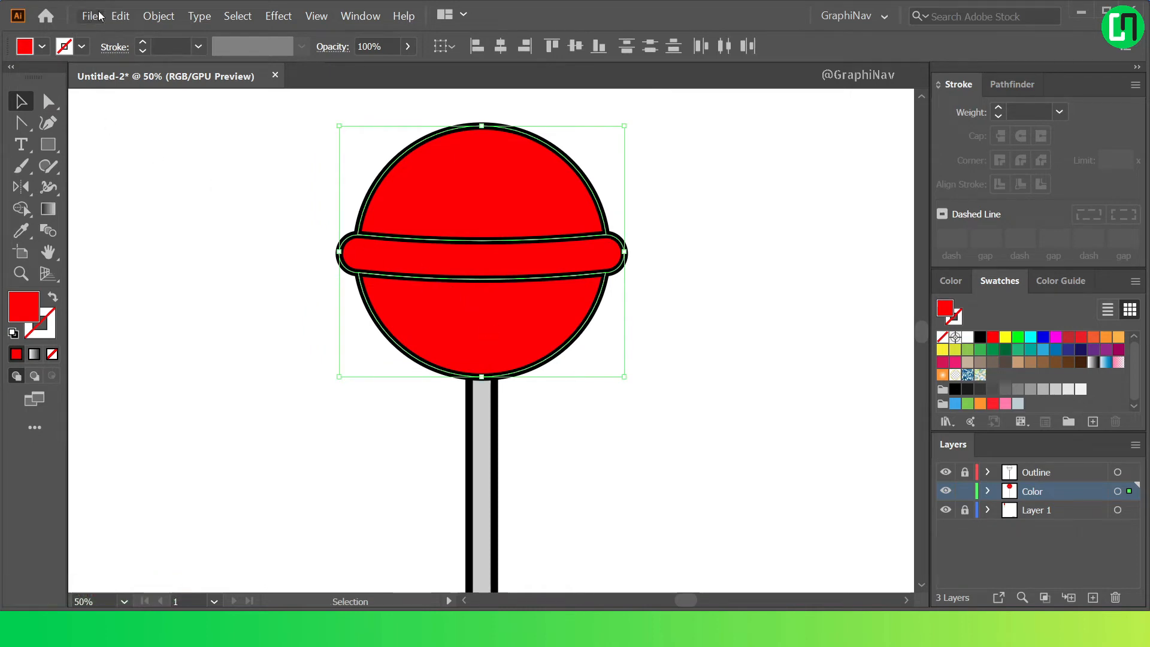
left_click(120, 15)
left_click(143, 87)
left_click(120, 15)
left_click(157, 116)
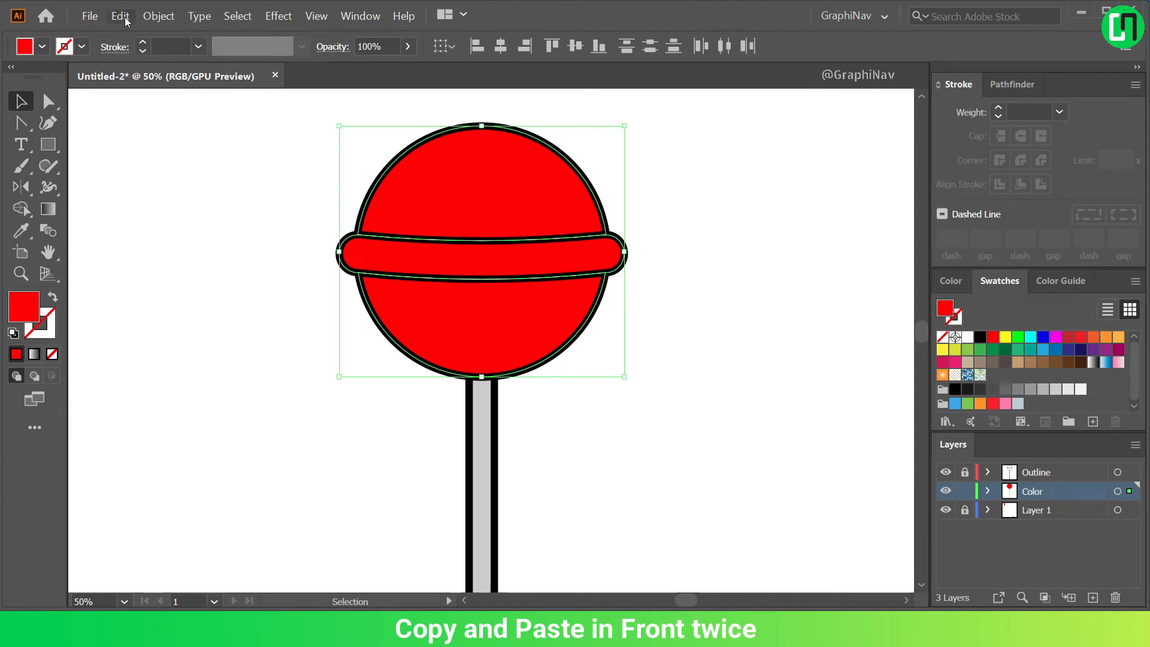
left_click(120, 16)
left_click(167, 119)
Shift the topmost copy of the red head shapes slightly to the right and down
left_click_drag(477, 187, 490, 187)
key("Down")
key("Right")
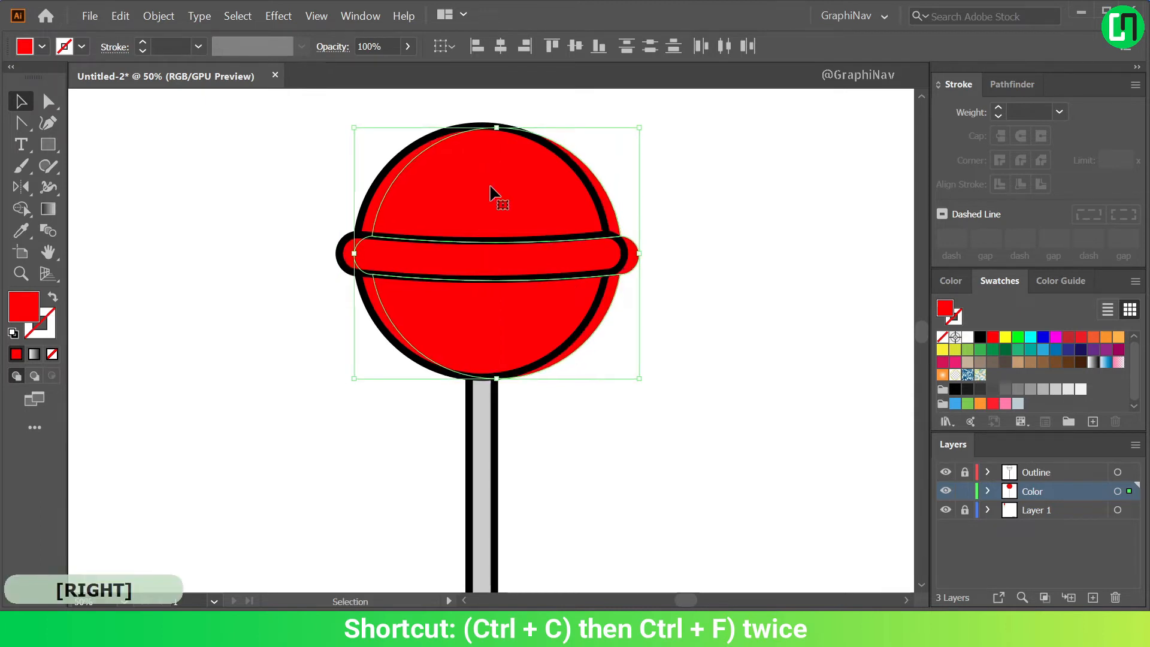
left_click(688, 174)
Select the top two copies of the red head shapes and remove their large overlapping areas with the Shape Builder
left_click(505, 200)
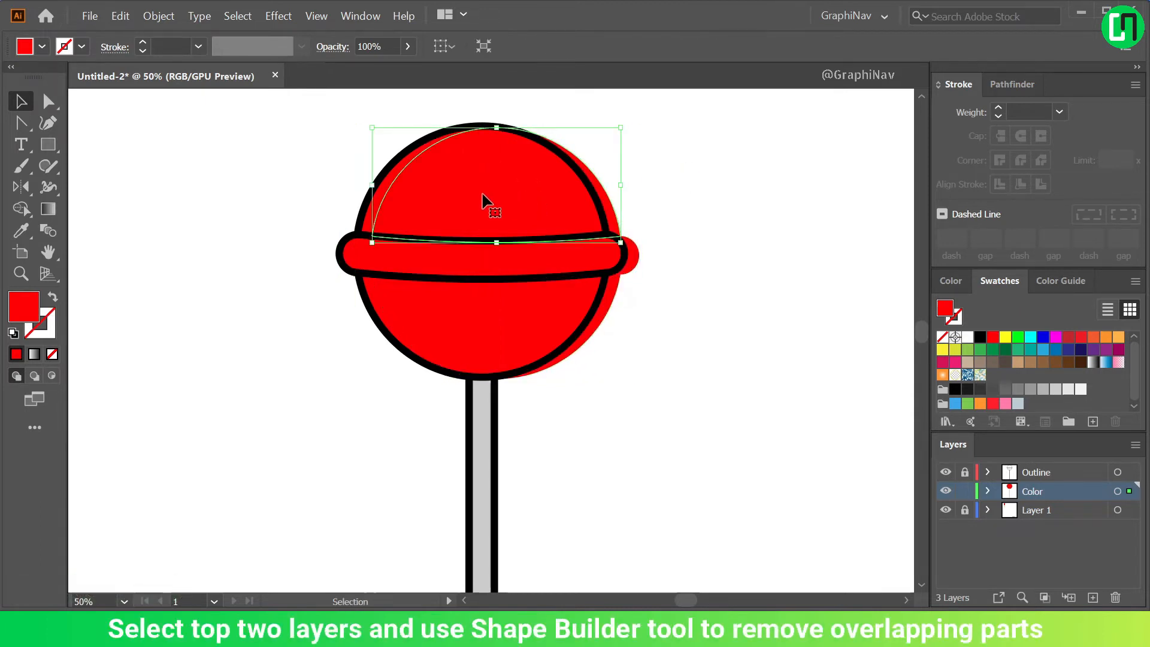
left_click(420, 258, "shift")
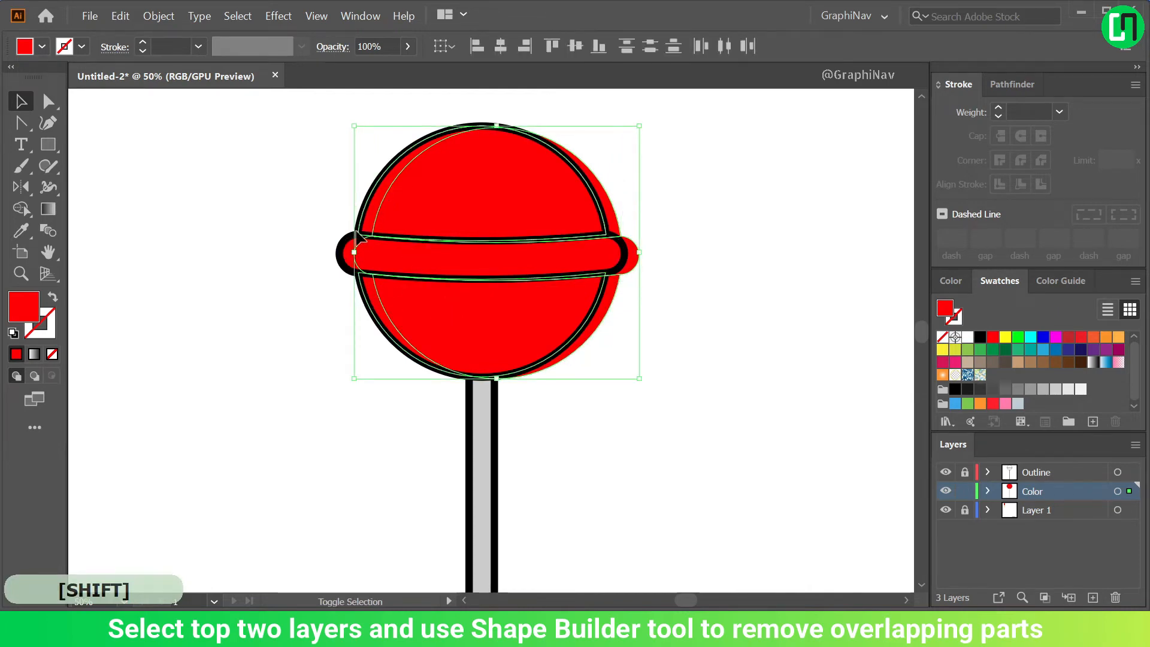
scroll(359, 234, "down", 10)
key("ctrl+0")
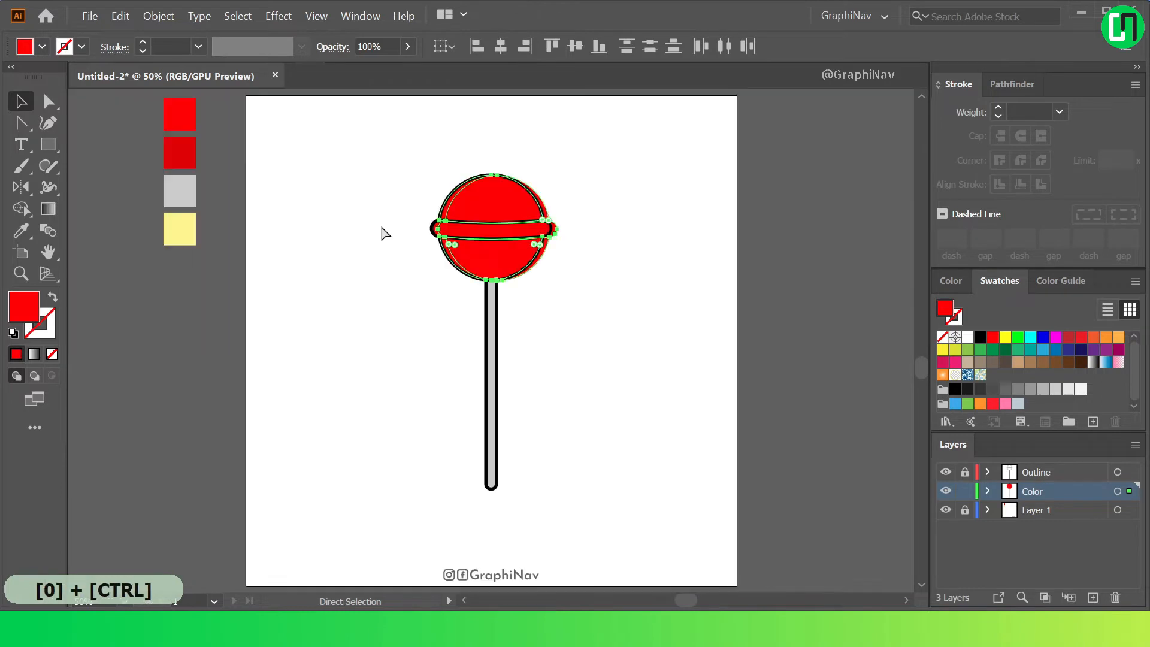
scroll(383, 231, "up", 3)
left_click(413, 231, "shift")
left_click_drag(21, 209, 60, 209)
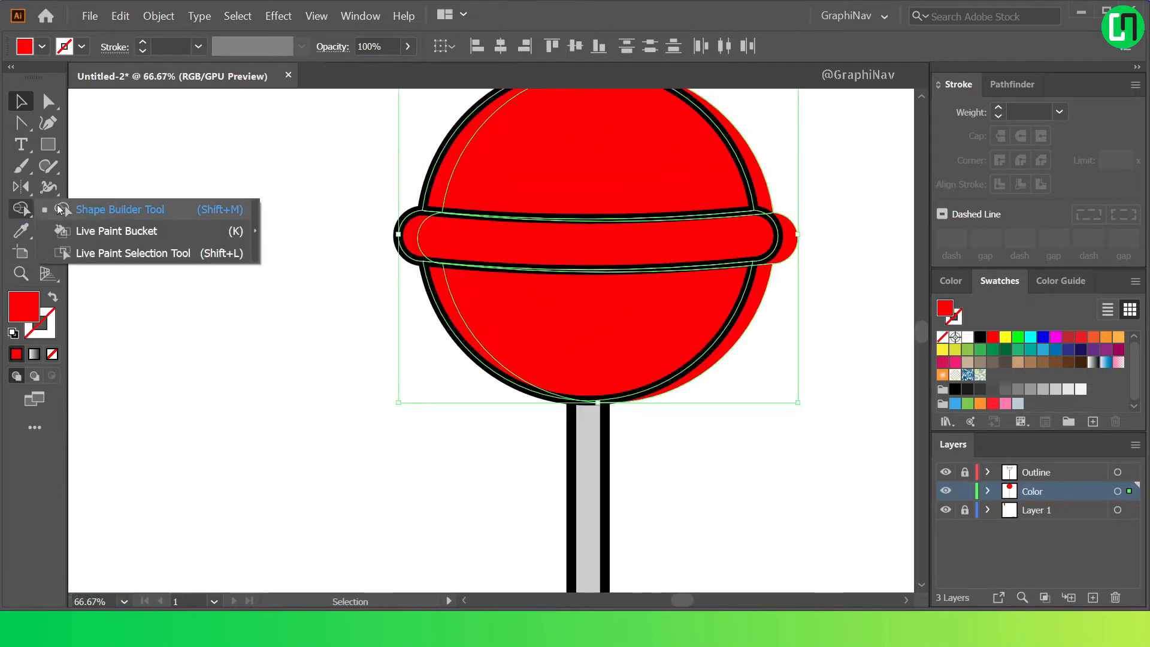
left_click(100, 210)
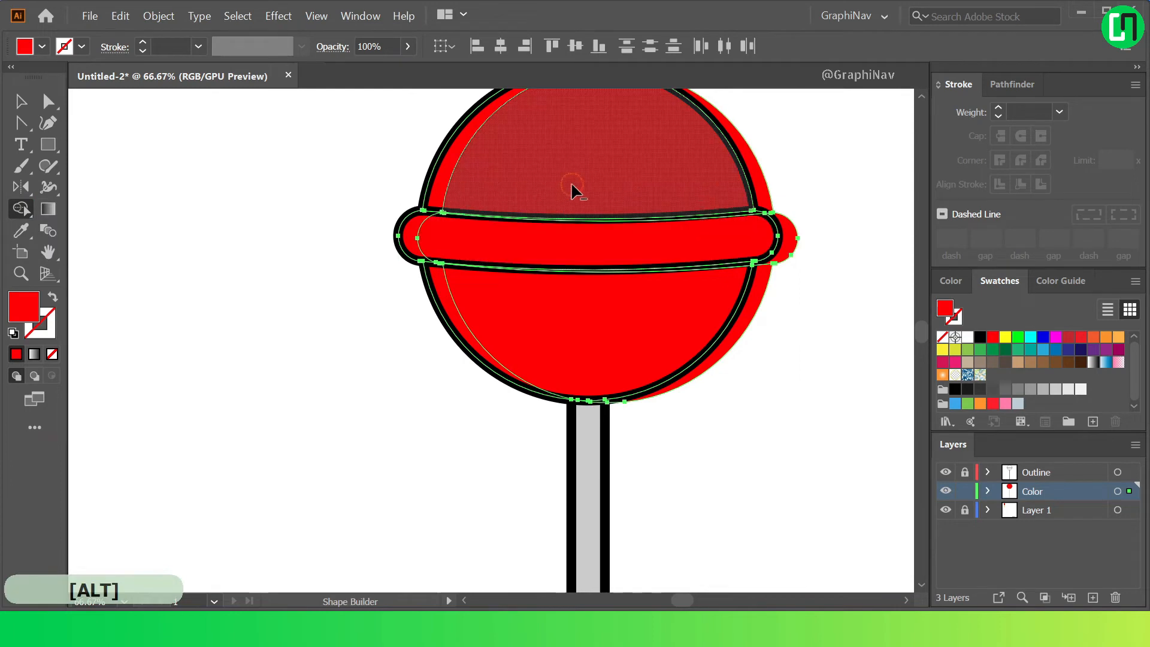
scroll(740, 218, "up", 1)
left_click(724, 212, "alt")
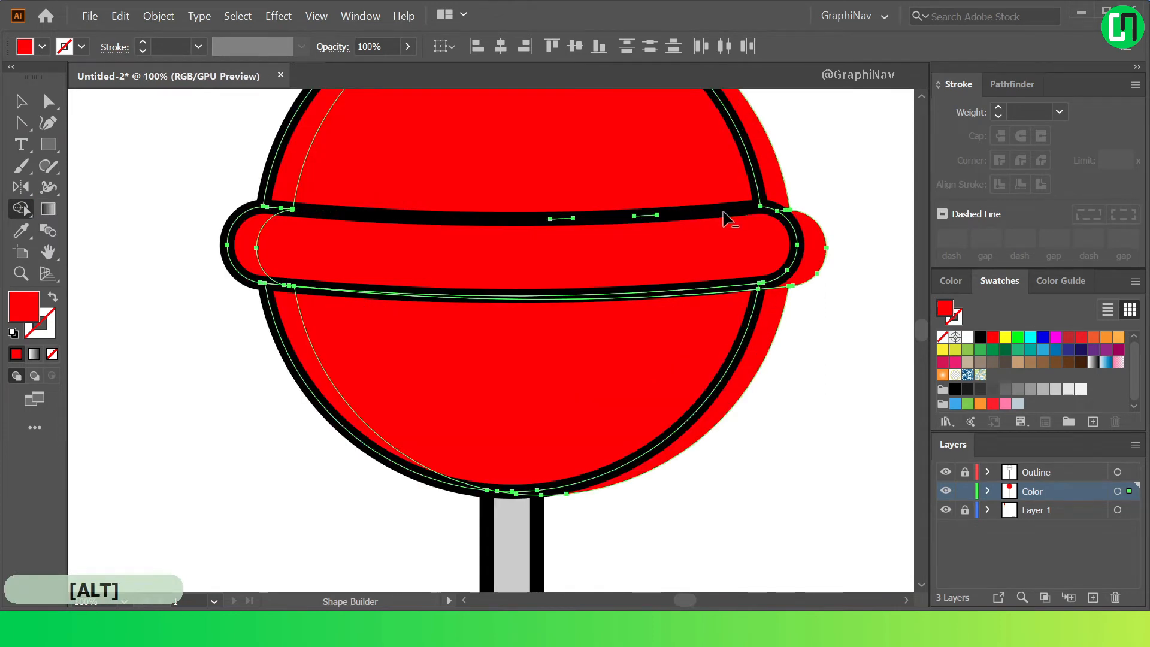
left_click(556, 304, "alt")
Remove the leftover slivers along the band and the pieces protruding past the head's right edge with the Shape Builder
scroll(542, 208, "up", 1)
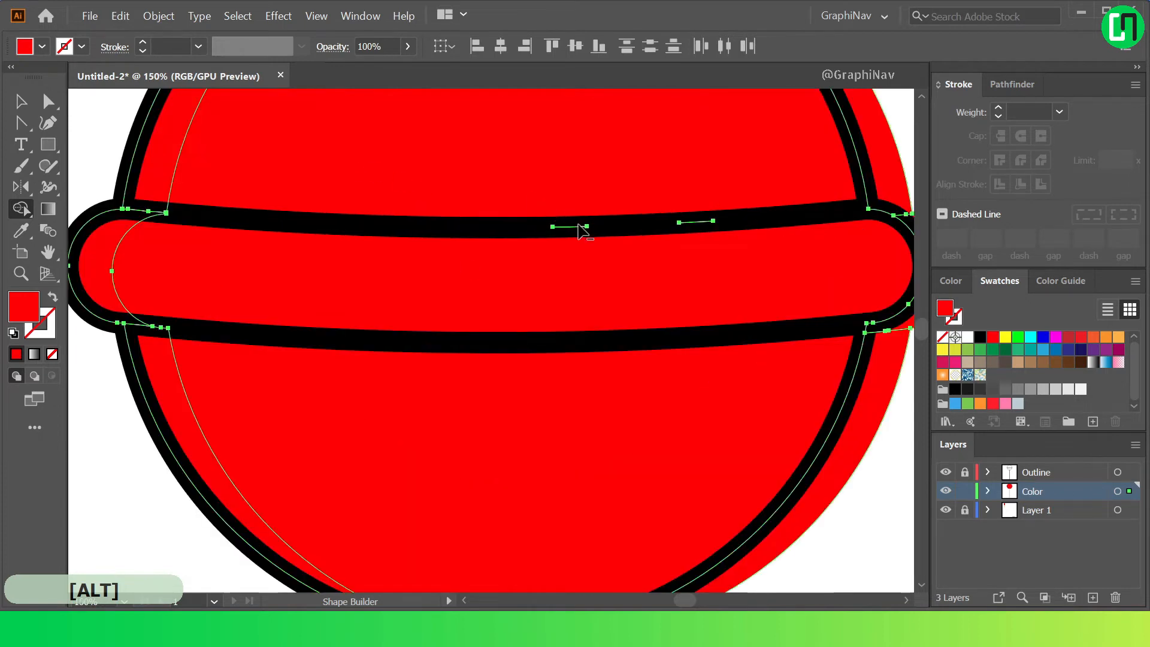
scroll(612, 235, "down", 2)
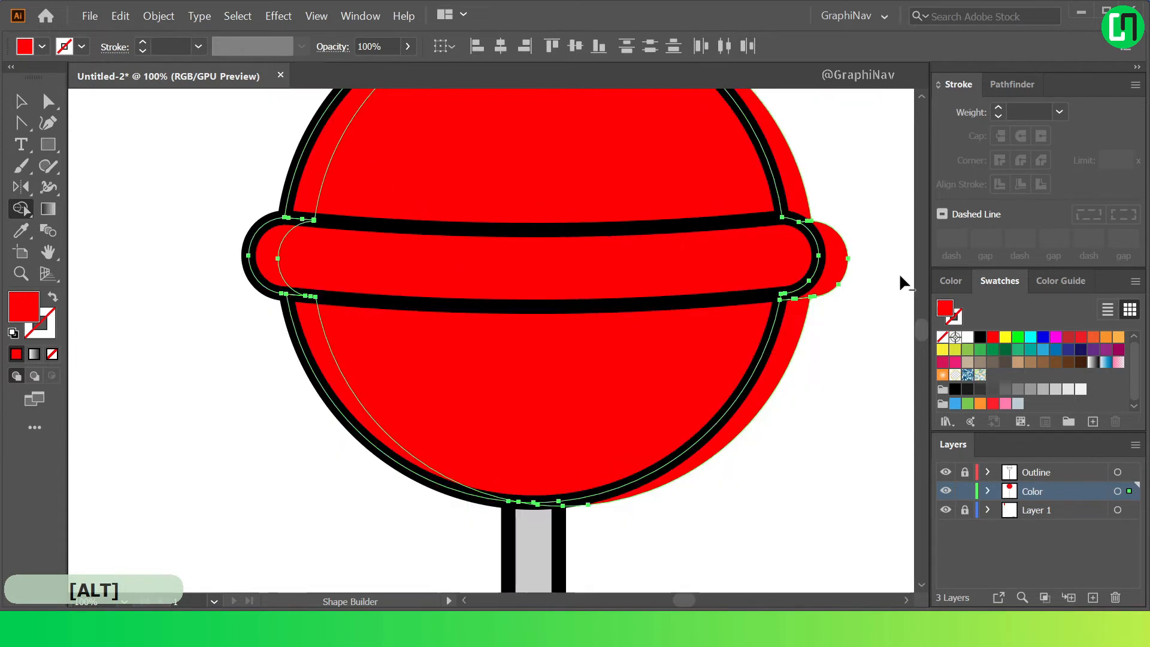
left_click(803, 280, "alt")
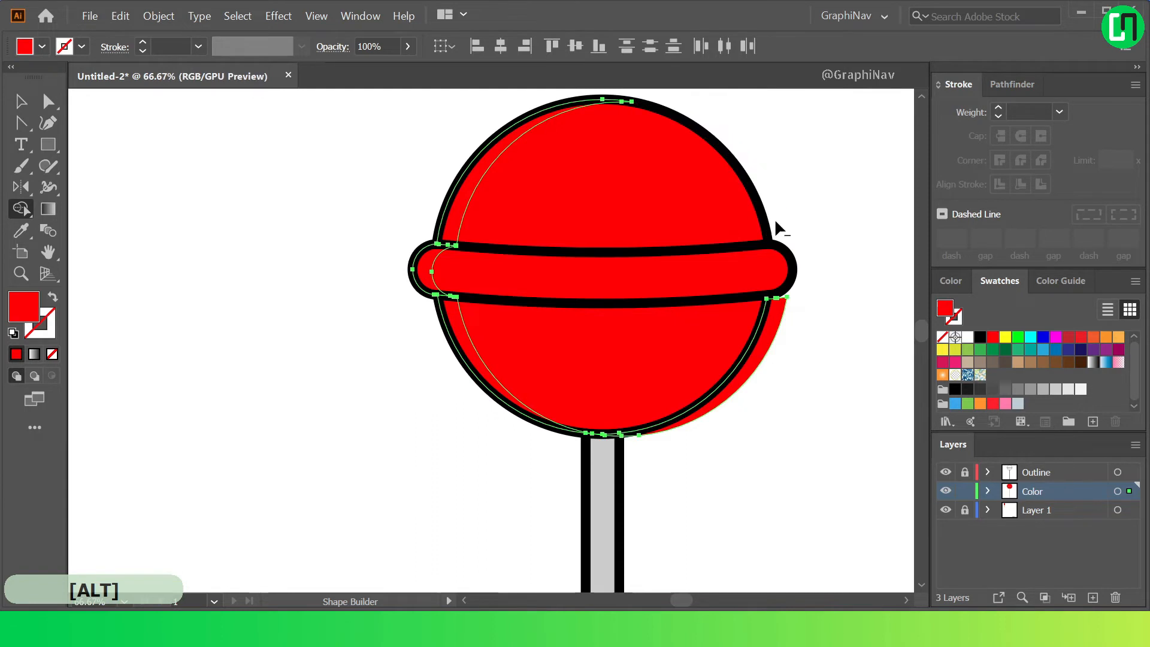
left_click(769, 324, "alt")
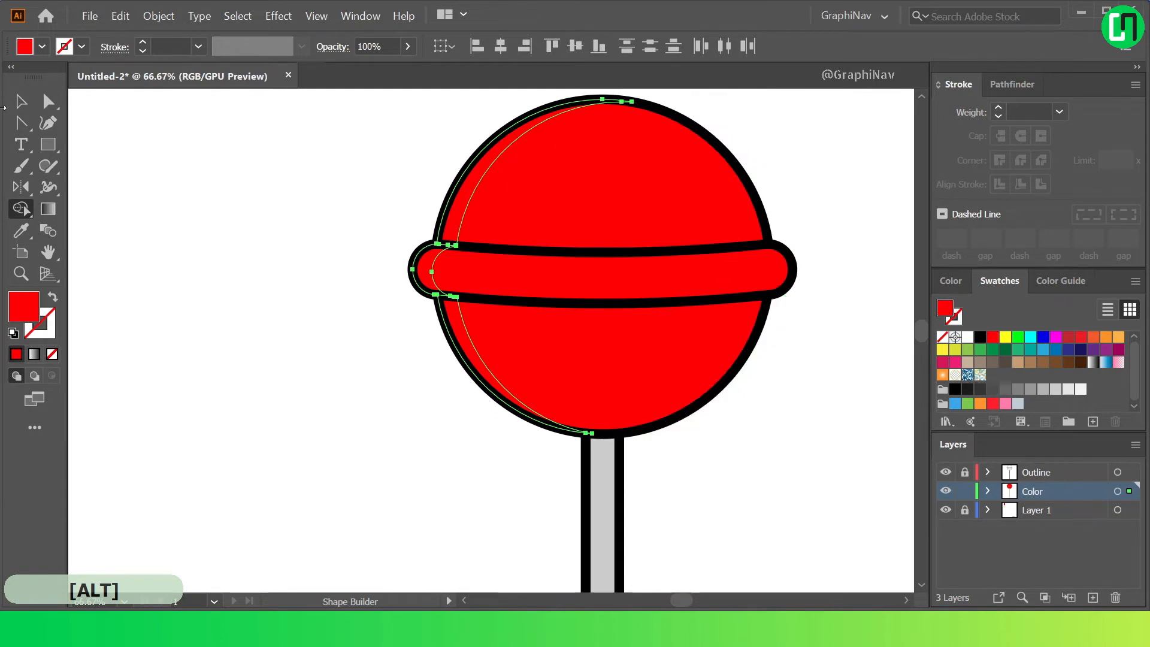
Merge the remaining crescent pieces along the head's left edge into one shape with the Shape Builder
scroll(466, 229, "up", 2)
mouse_move(440, 242)
left_mouse_down()
mouse_move(396, 316)
mouse_move(432, 381)
mouse_move(407, 376)
left_mouse_up()
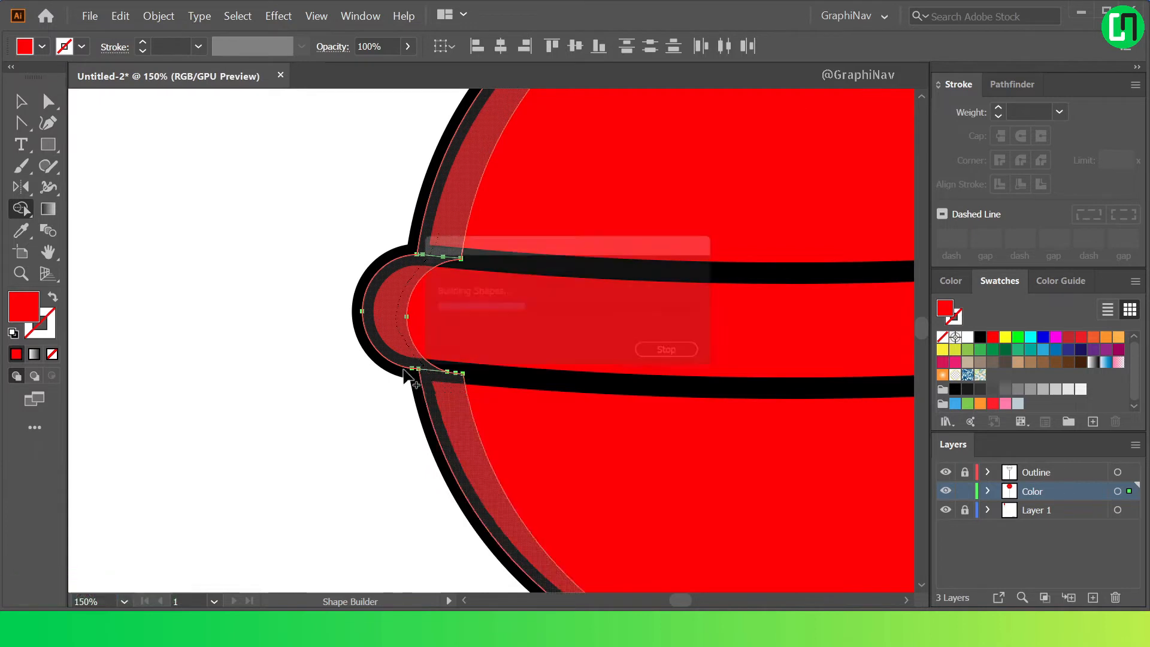
left_click(20, 100)
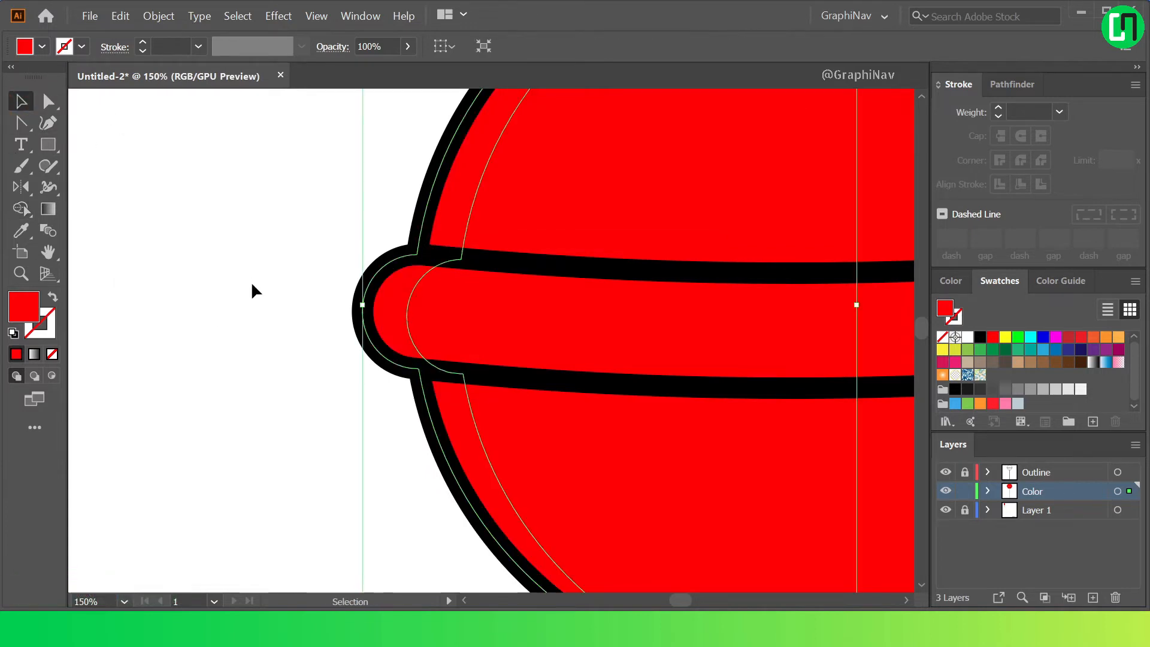
Fill the left-edge crescent with white and set its opacity to 70%
scroll(252, 288, "down", 2)
left_click(389, 215)
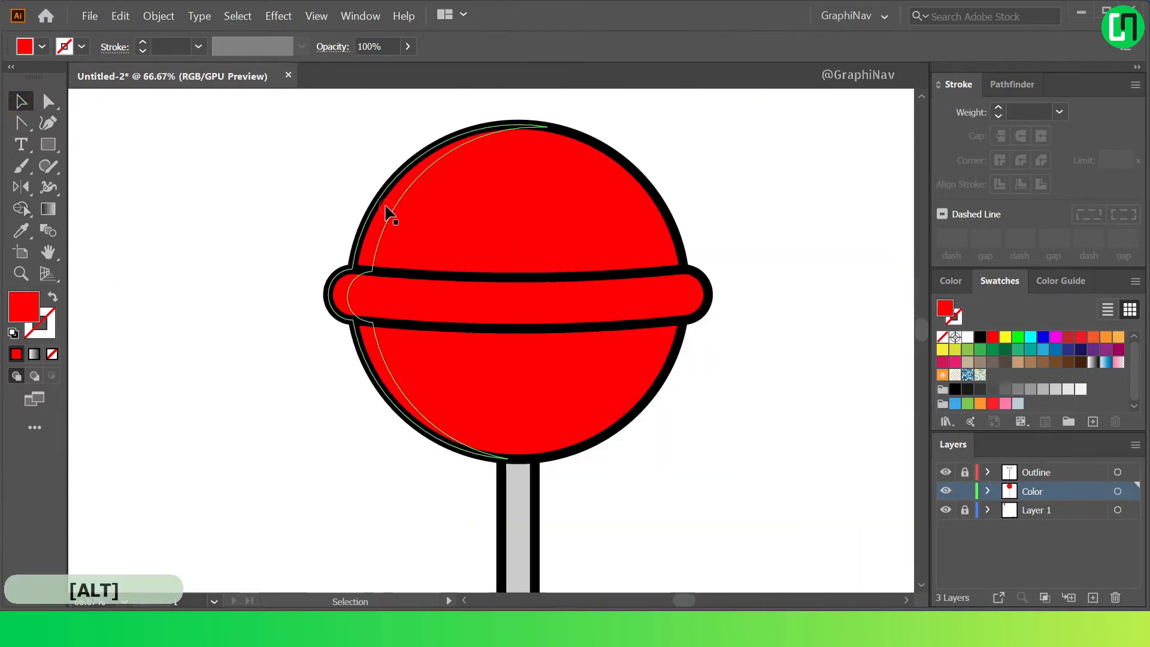
left_click(968, 336)
scroll(389, 43, "down", 20)
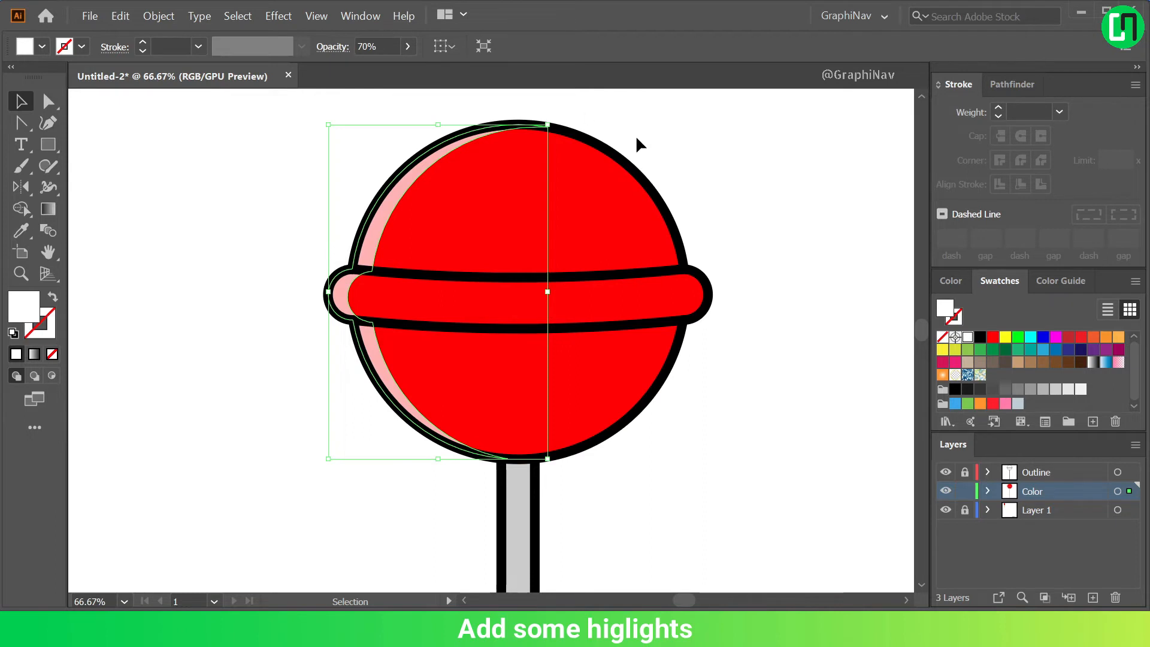
left_click(777, 203)
key("ctrl+0")
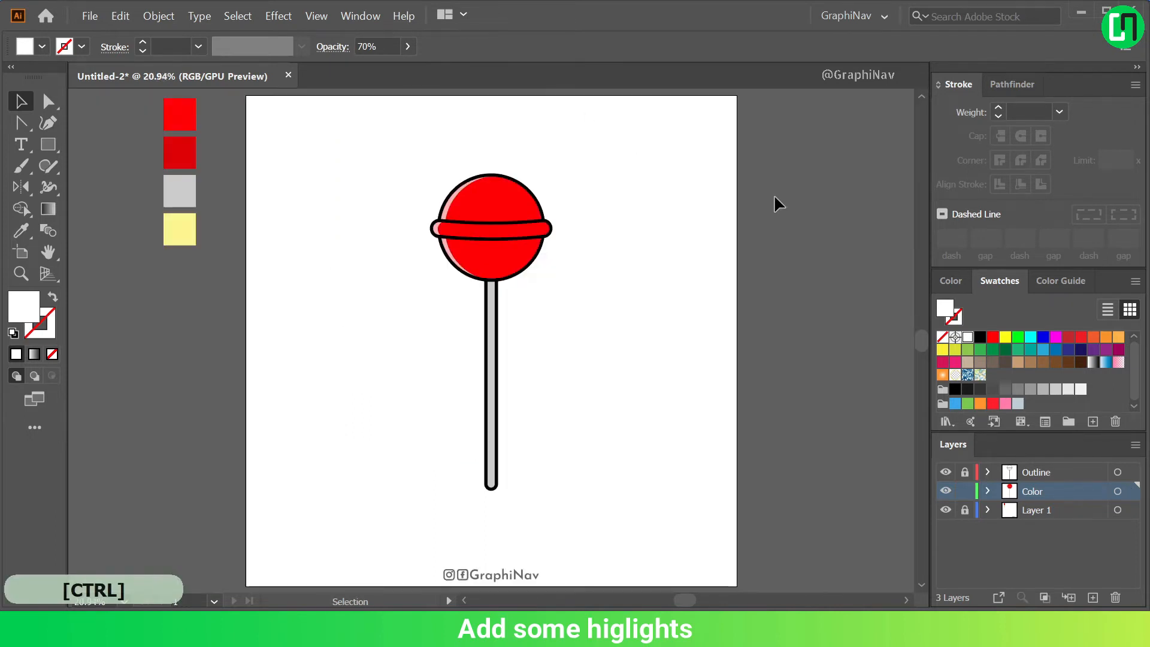
Draw a slim white ellipse tilted to the right on the upper left part of the lollipop head
left_click(54, 145)
left_click(100, 187)
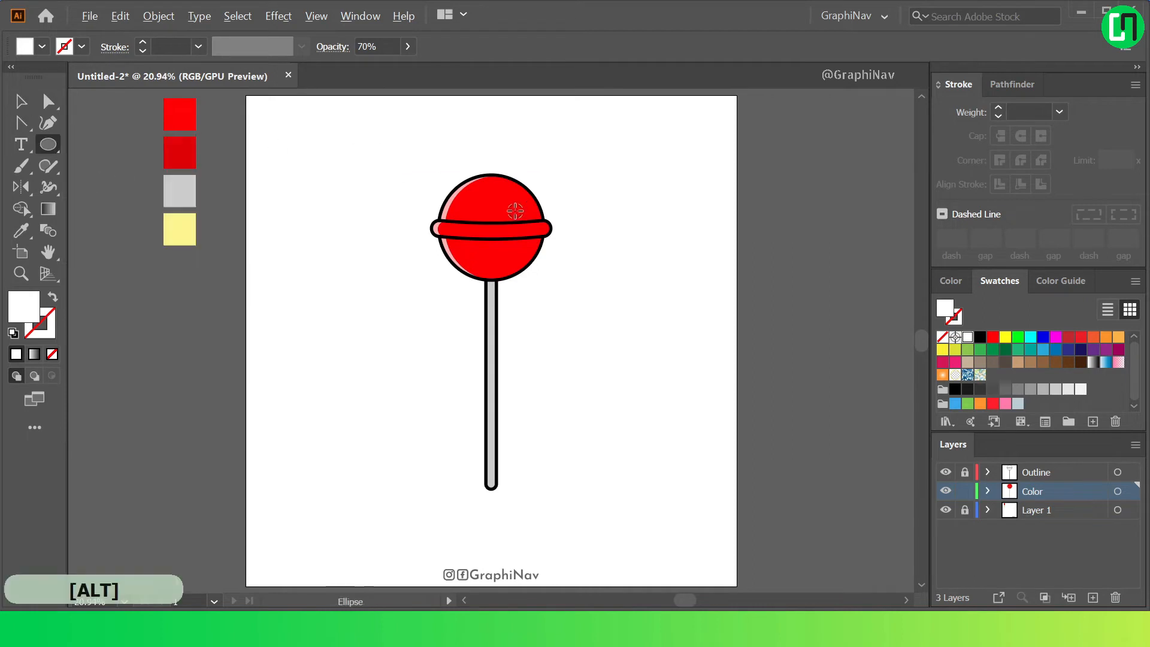
scroll(424, 195, "up", 6)
scroll(369, 204, "down", 3)
scroll(367, 189, "up", 2)
mouse_move(363, 188)
left_mouse_down()
mouse_move(403, 262)
mouse_move(384, 275)
left_mouse_up()
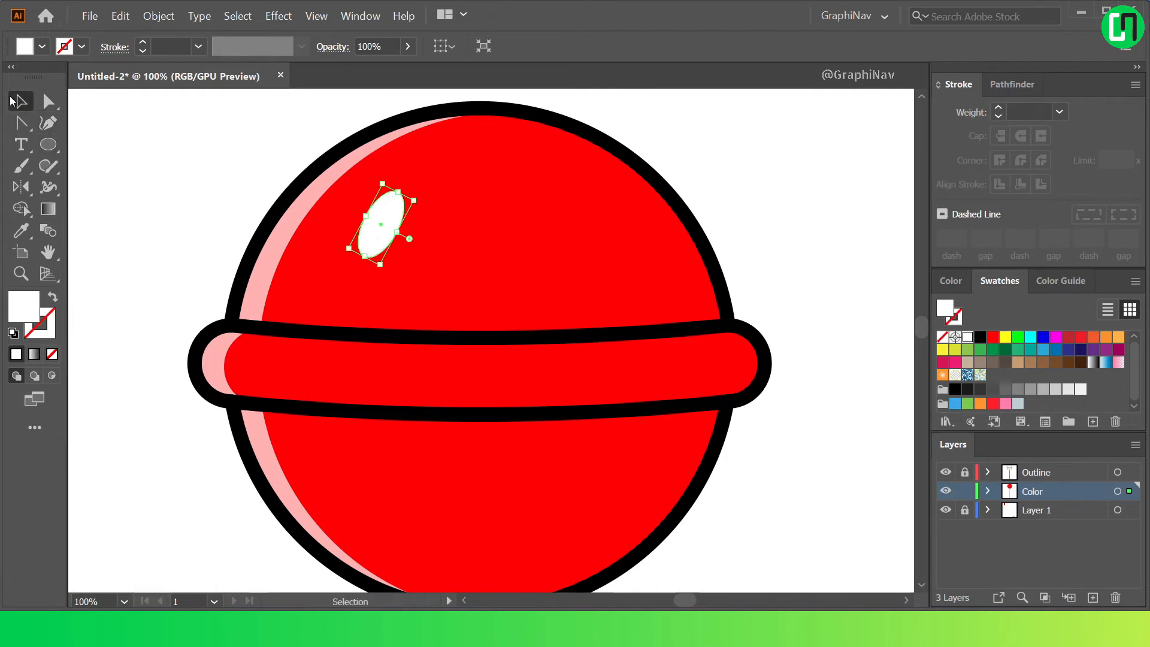
Place the white ellipse beside the crescent highlight, tilt it a little more and set its opacity to 80%
left_click_drag(375, 225, 317, 239)
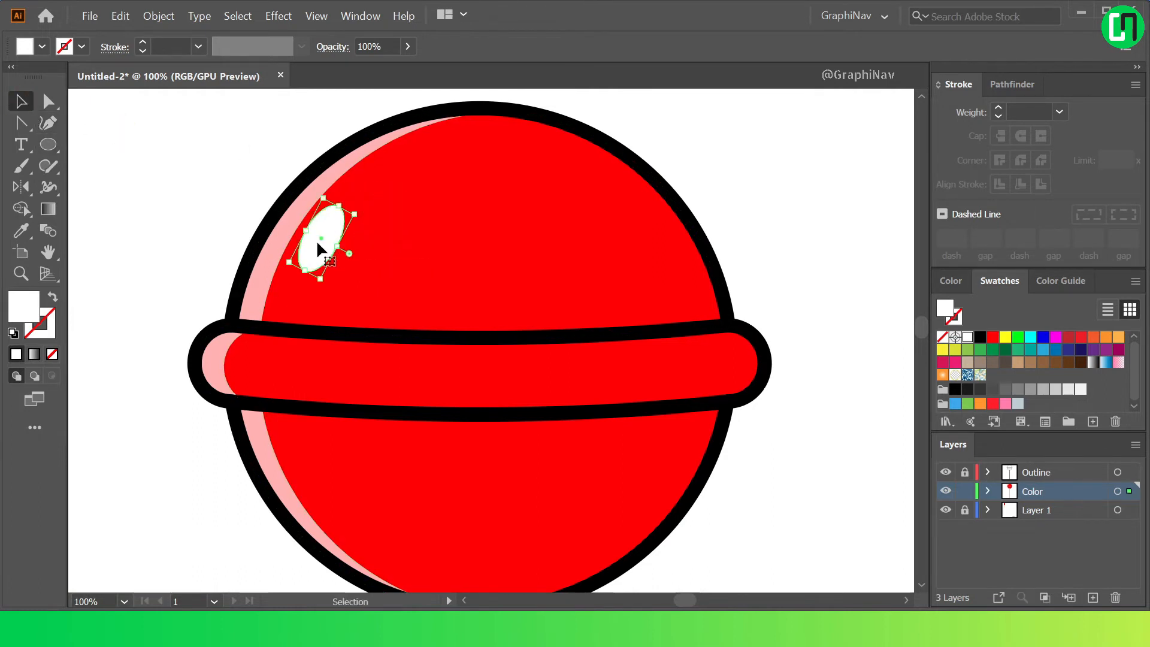
left_click_drag(326, 283, 315, 278)
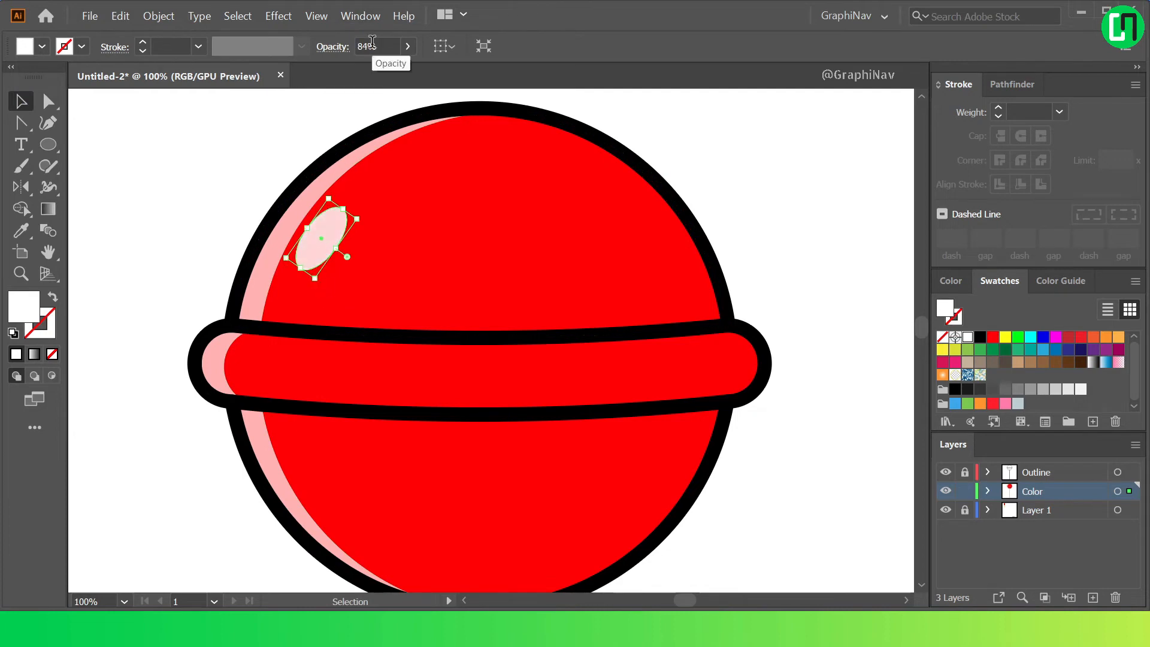
left_click(645, 111)
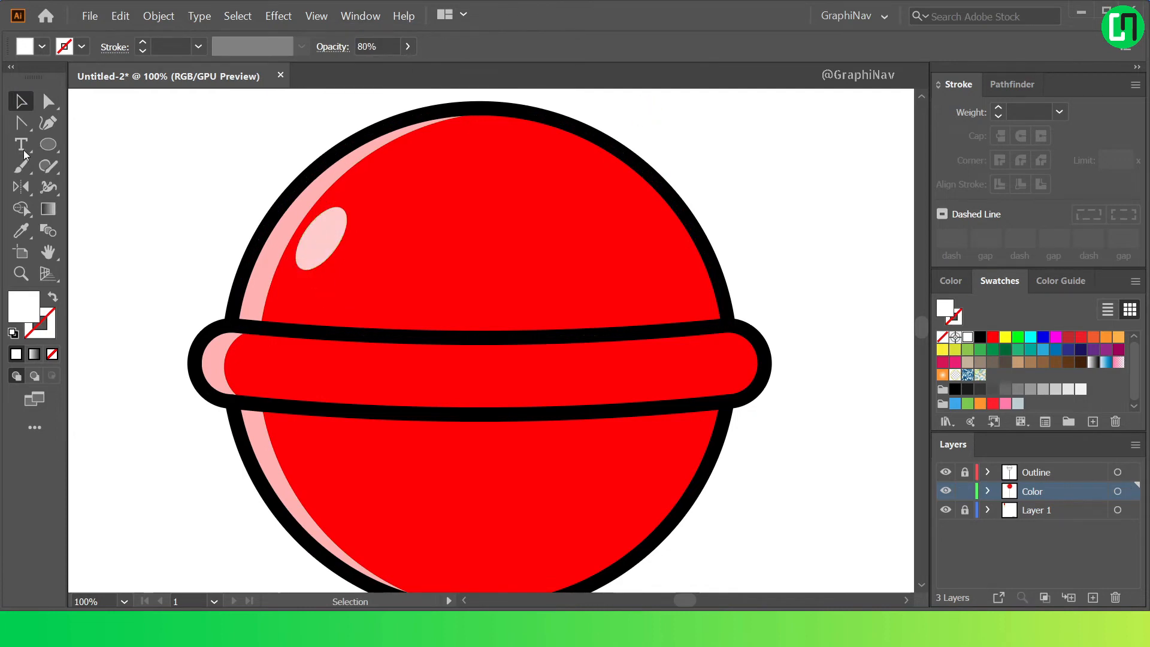
Draw a tiny white circle on the upper head, duplicate it into a triangular cluster of three dots and group them
scroll(416, 195, "up", 2)
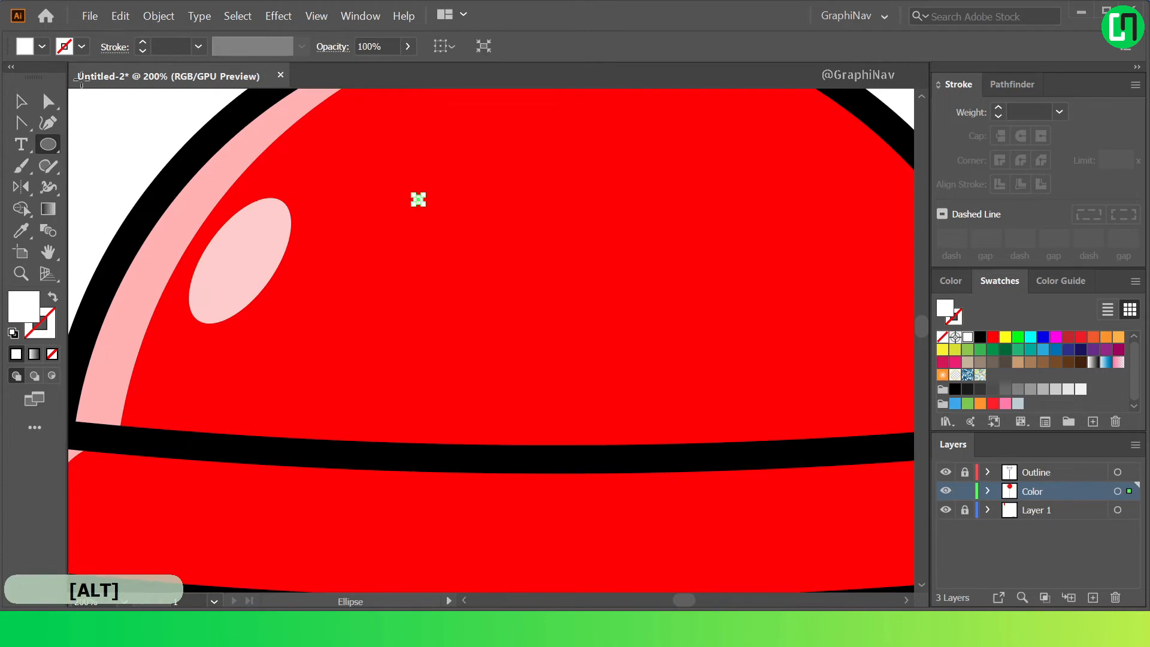
key("v")
scroll(398, 198, "up", 1)
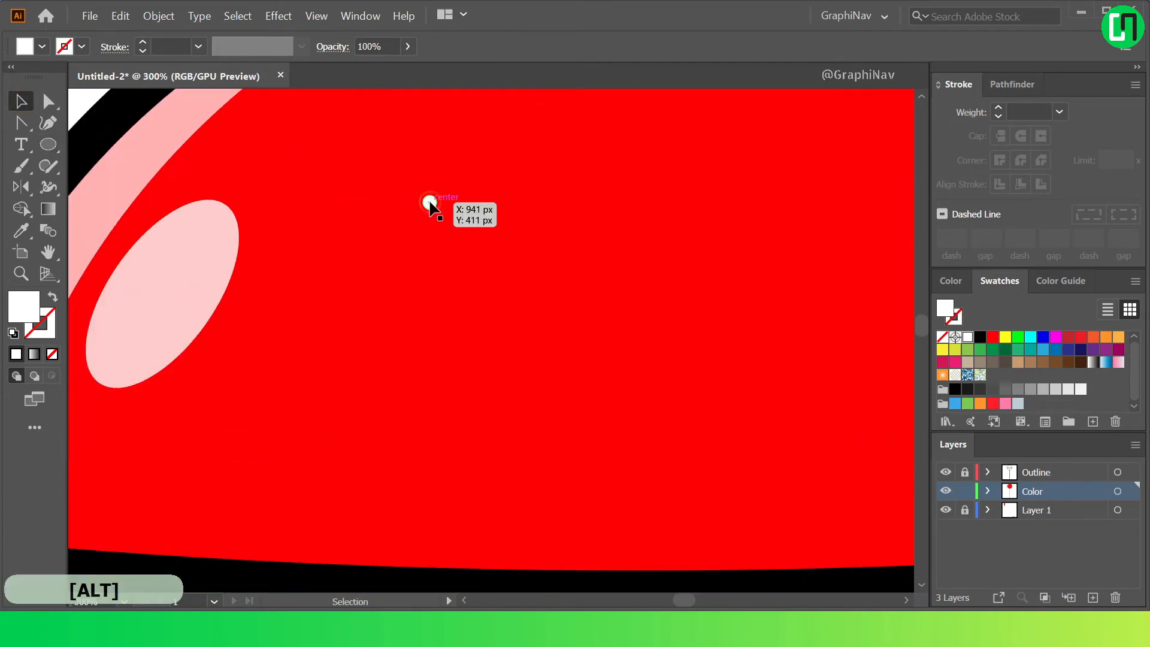
left_click_drag(411, 224, 410, 224)
left_click(313, 187)
scroll(312, 180, "down", 2)
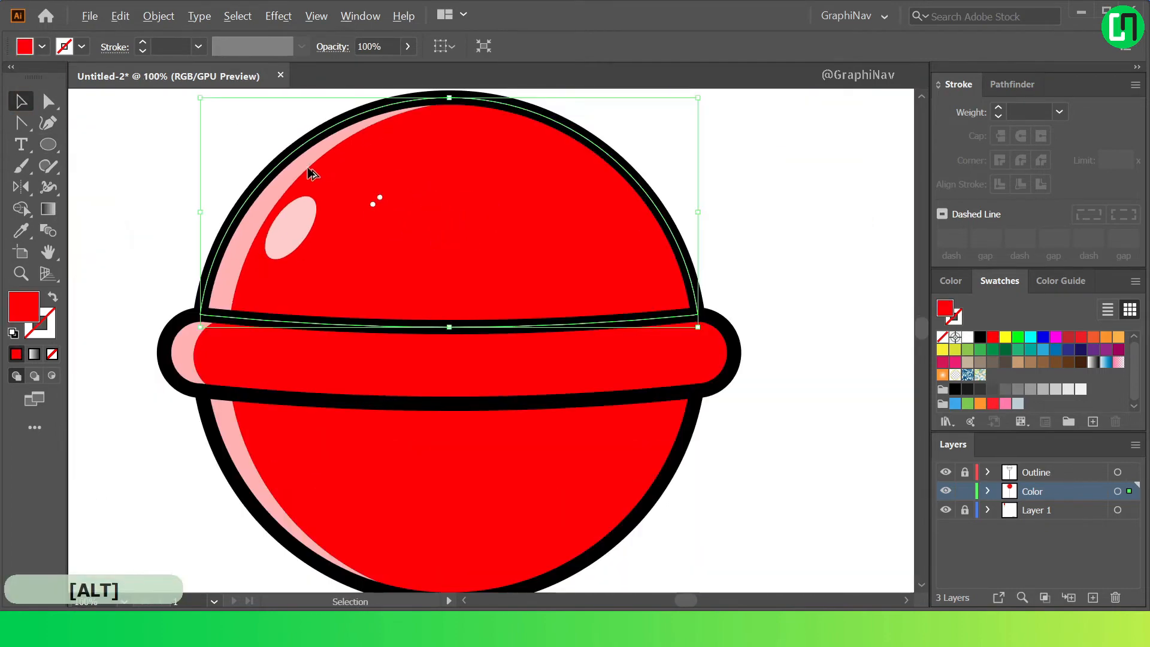
left_click(372, 204)
scroll(338, 205, "up", 2)
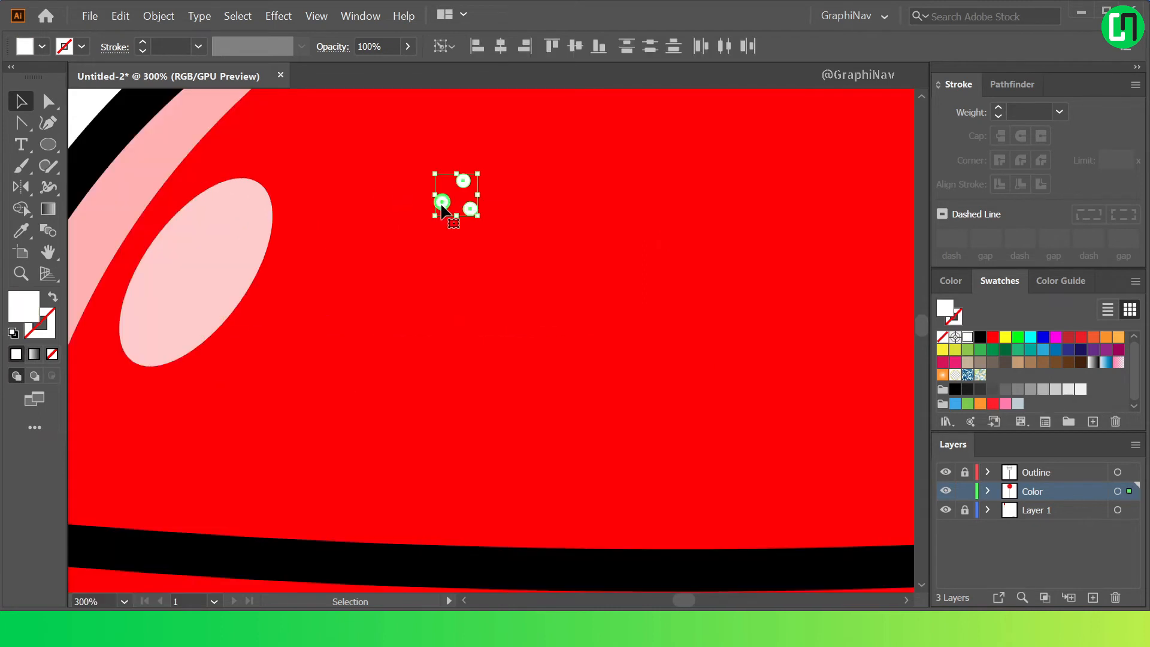
right_click(442, 207)
left_click(513, 311)
Scatter six copies of the three-dot group over the head and its band, rotating them to vary their direction
left_click_drag(466, 185, 383, 339)
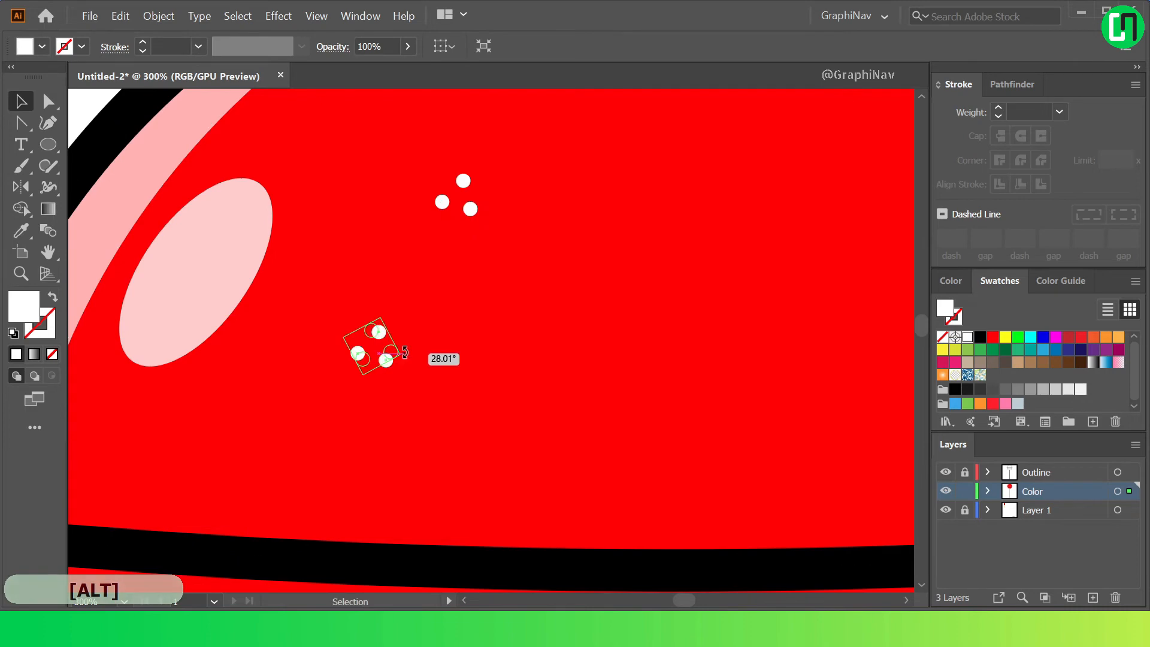
scroll(398, 353, "down", 4)
scroll(432, 338, "up", 4)
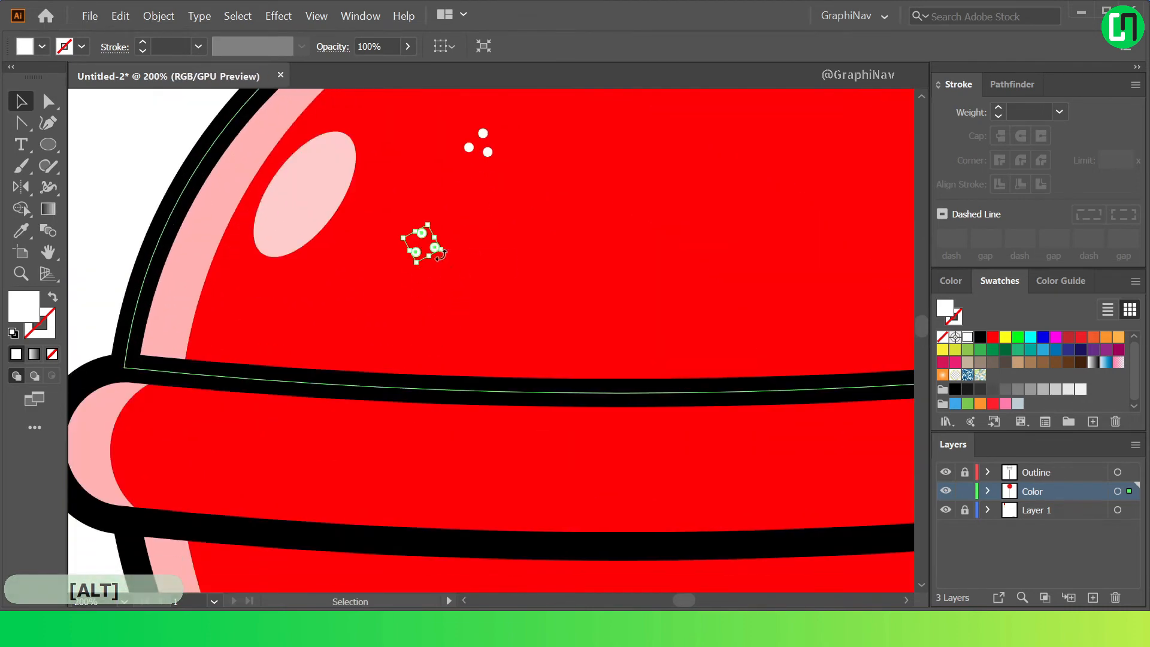
left_click_drag(438, 250, 223, 507)
scroll(662, 330, "down", 3)
scroll(662, 327, "up", 5)
scroll(398, 429, "down", 4)
scroll(437, 359, "up", 4)
key("ctrl+0")
left_click(689, 356)
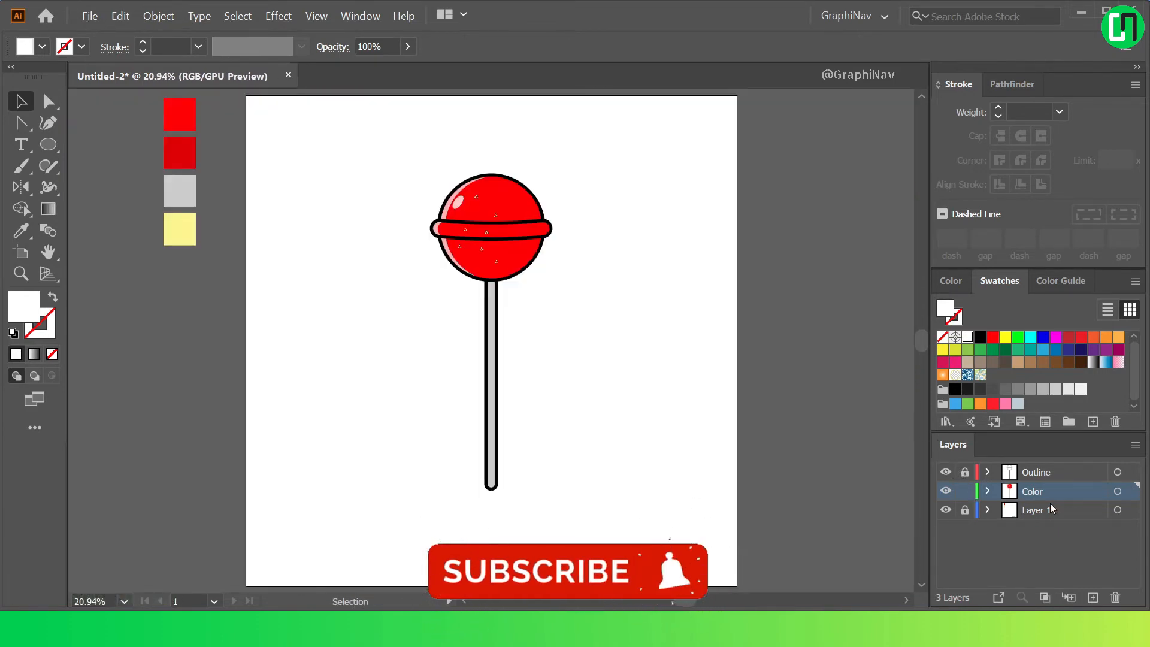
Sample the darker red of the palette and draw the shadow's curved inner edge with the Pen tool from the head's top to its bottom
key("i")
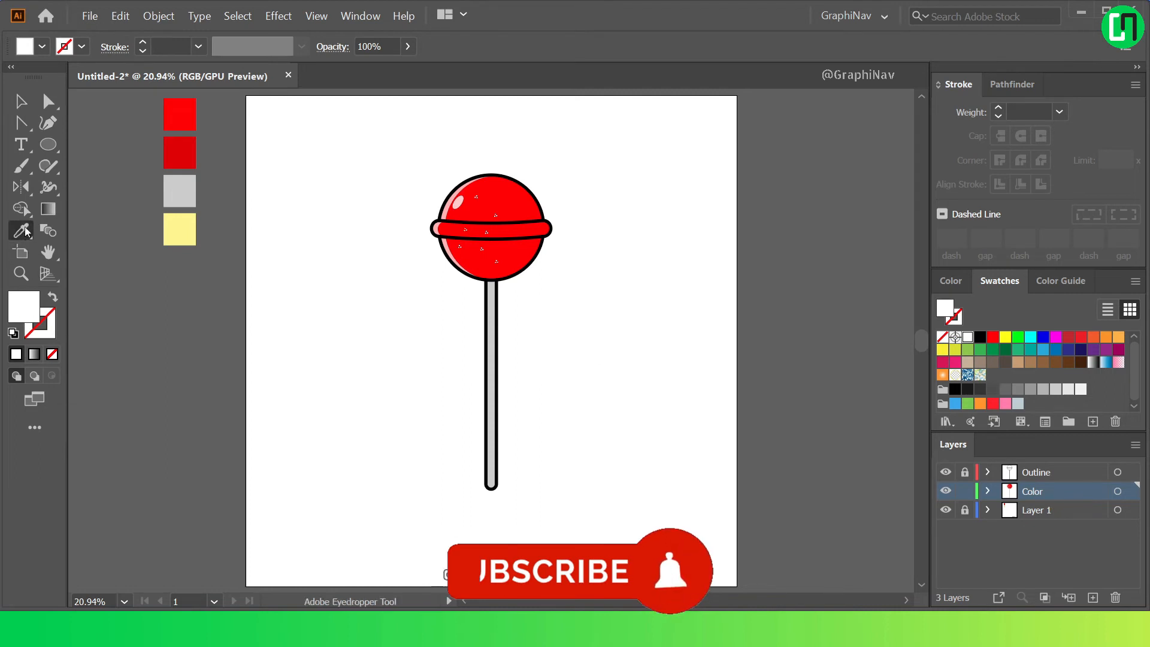
left_click(187, 150)
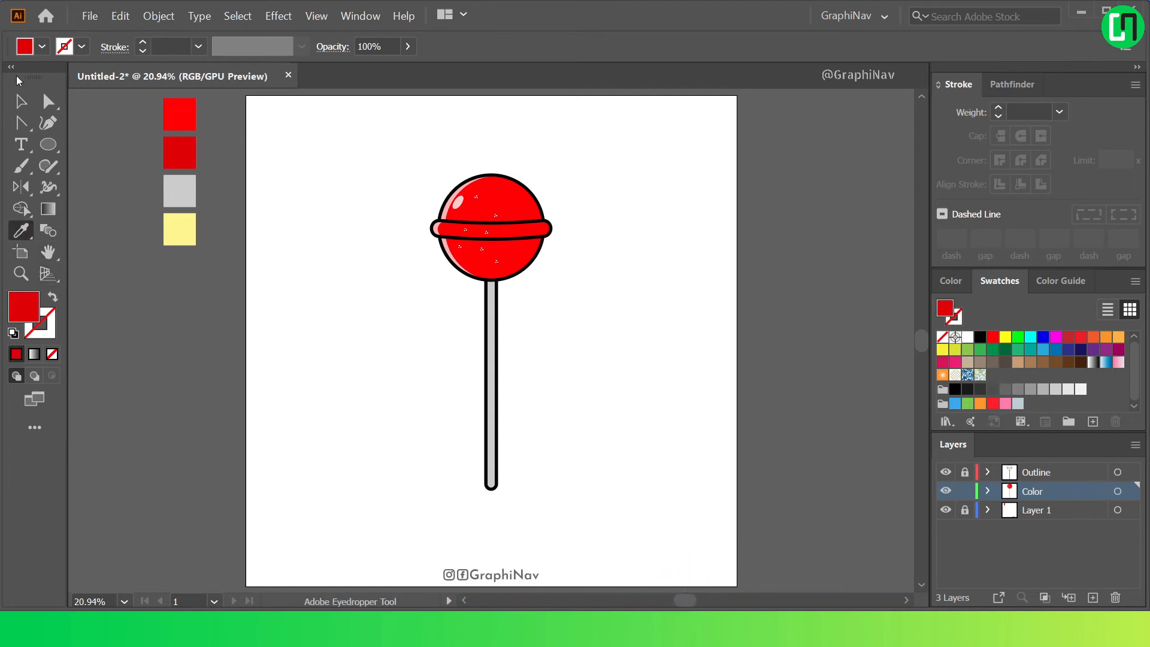
left_click_drag(21, 123, 87, 126)
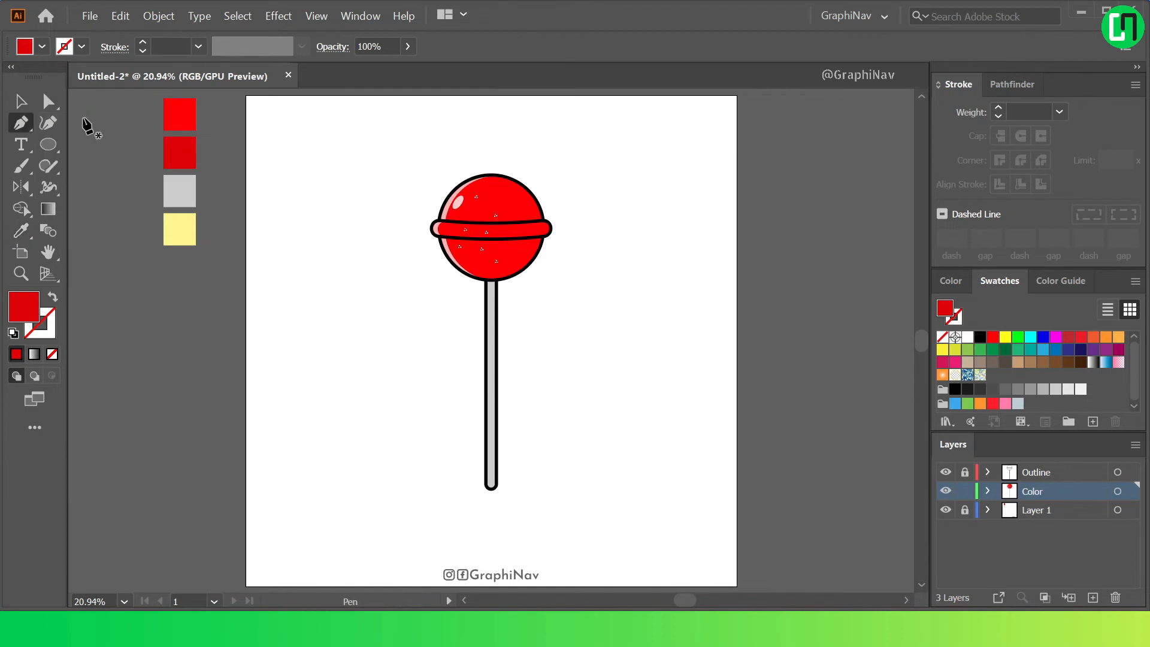
scroll(509, 159, "up", 2)
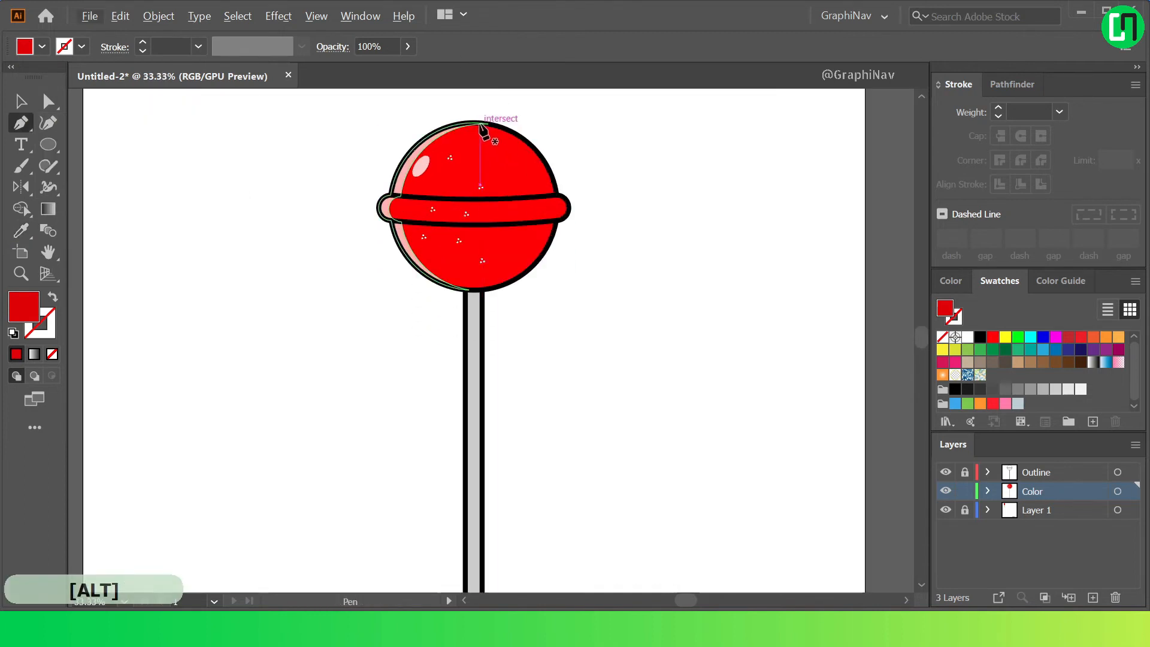
left_click(491, 124)
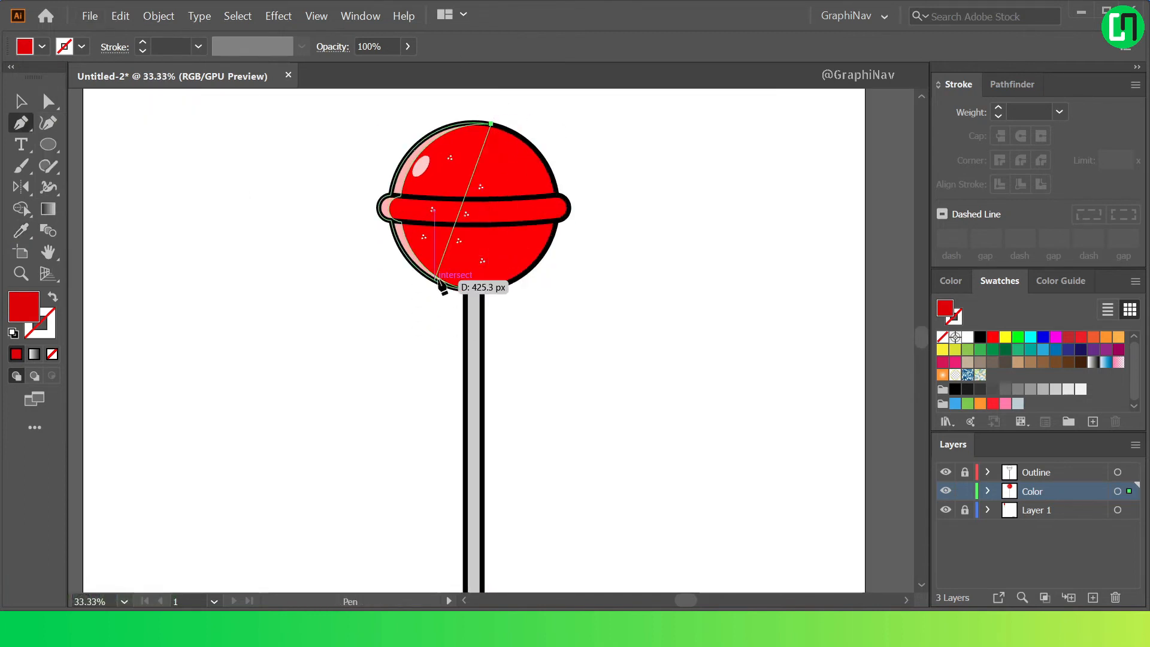
left_click_drag(461, 289, 418, 317)
left_click_drag(364, 355, 373, 360)
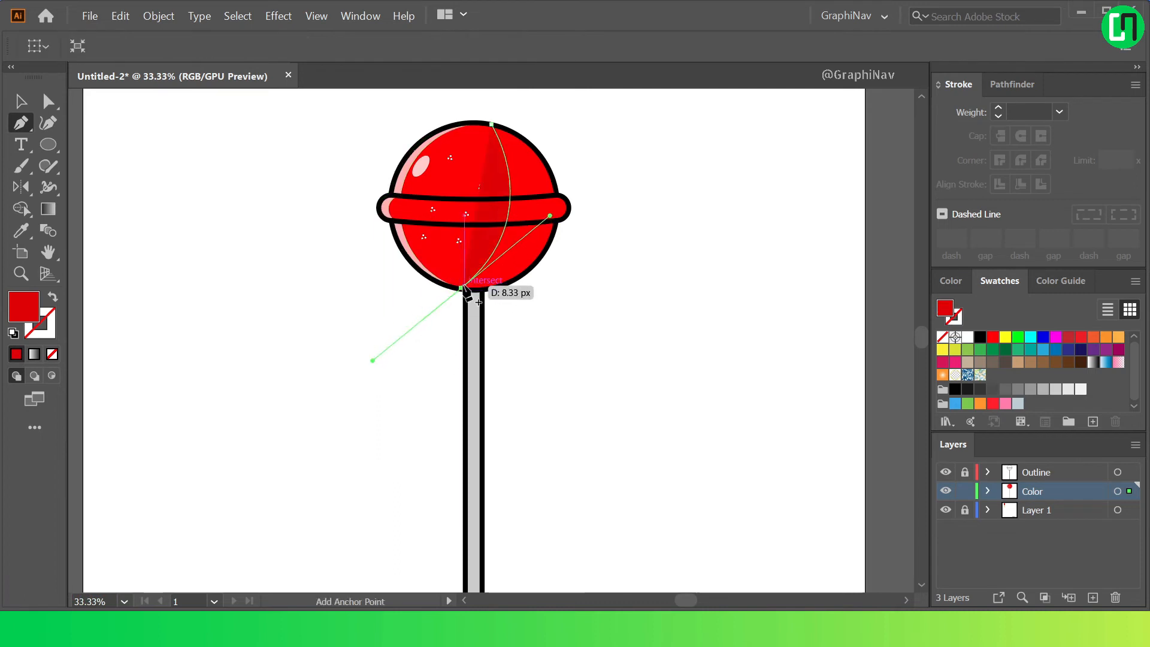
Close the darker red shadow shape with anchor points along the lollipop's right outline, around the band's end and up to the head's top
scroll(466, 295, "up", 3)
left_click(455, 291, "alt")
left_click(542, 290)
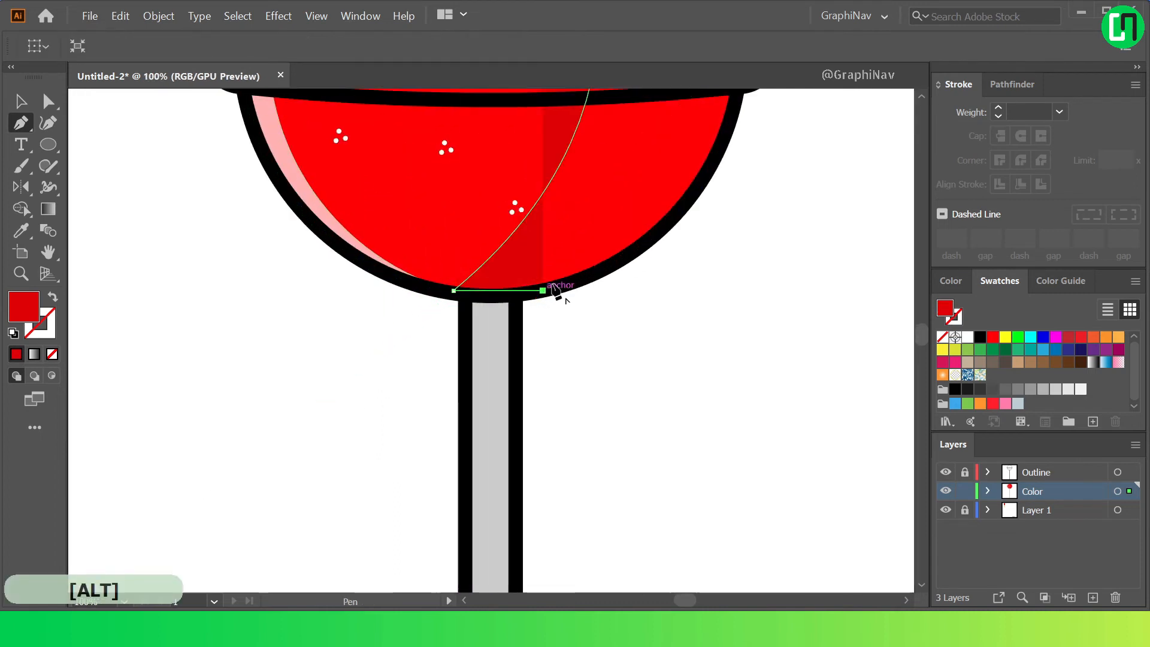
left_click(621, 258)
scroll(624, 262, "down", 5)
scroll(610, 248, "up", 5)
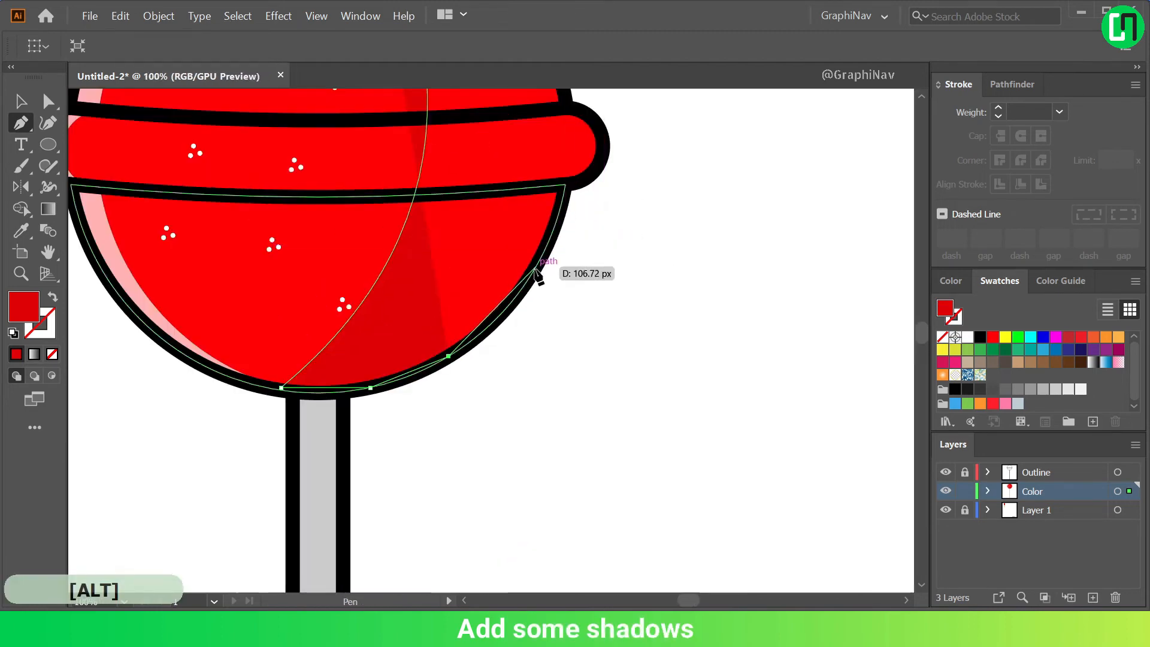
scroll(538, 275, "down", 3)
scroll(537, 149, "up", 4)
left_click(477, 131)
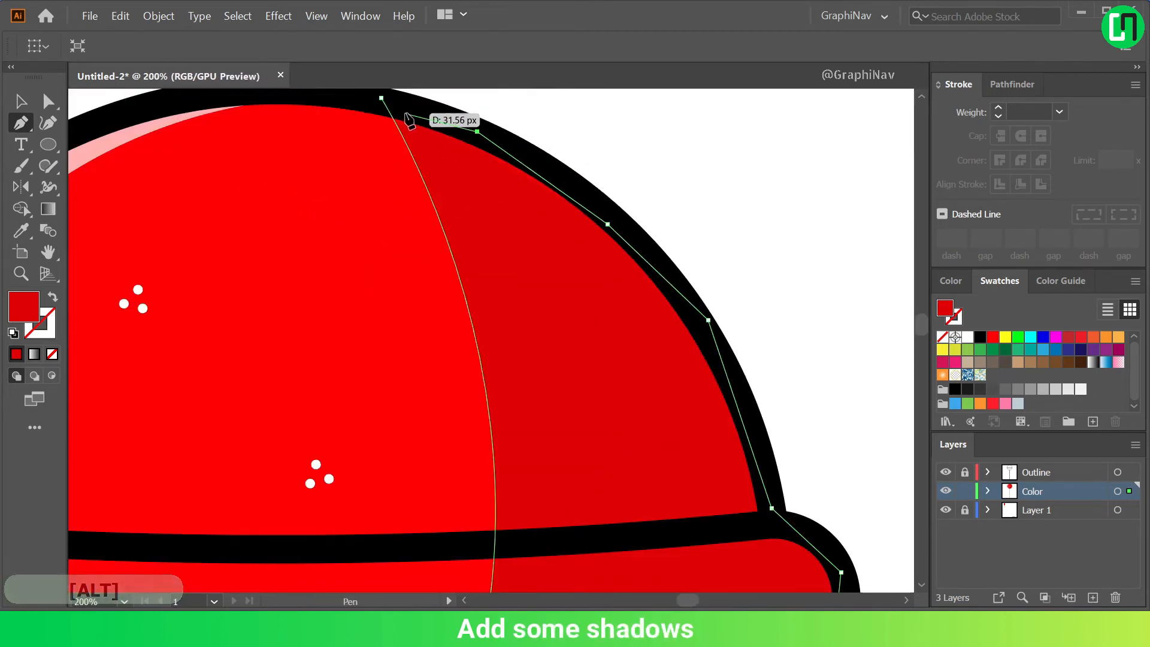
left_click(381, 97)
scroll(614, 157, "down", 3)
Draw a slim, slightly tilted dark red ellipse on the upper head and place it beside the shadow's inner edge above the band
left_click(48, 145)
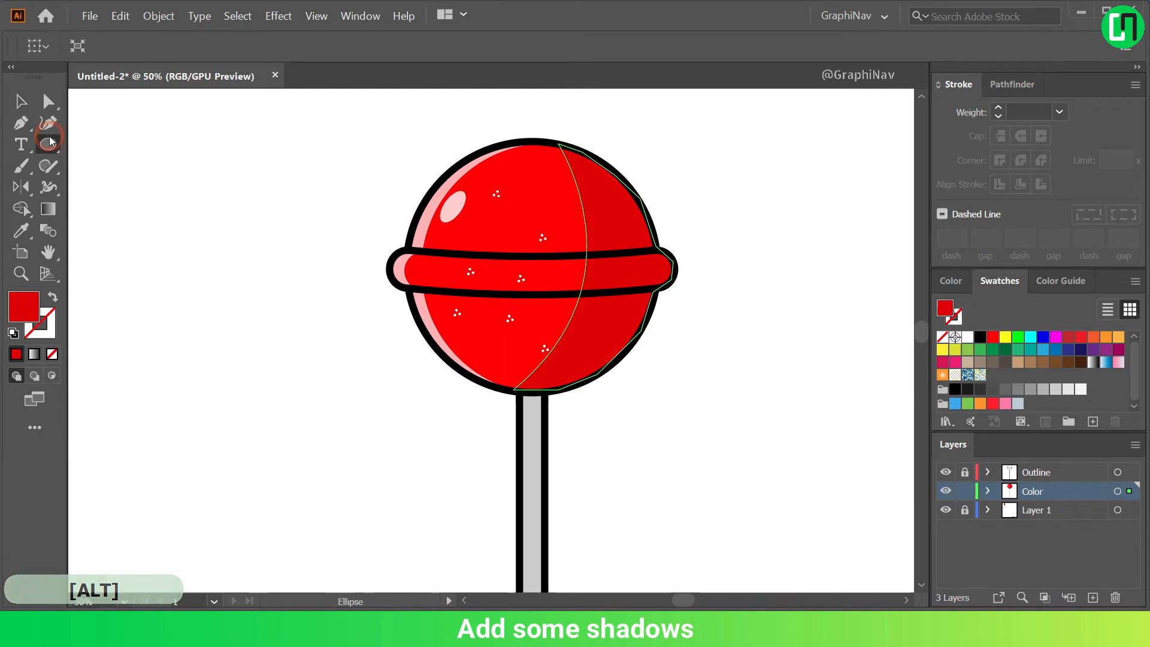
scroll(559, 218, "up", 2)
left_click_drag(558, 160, 598, 254)
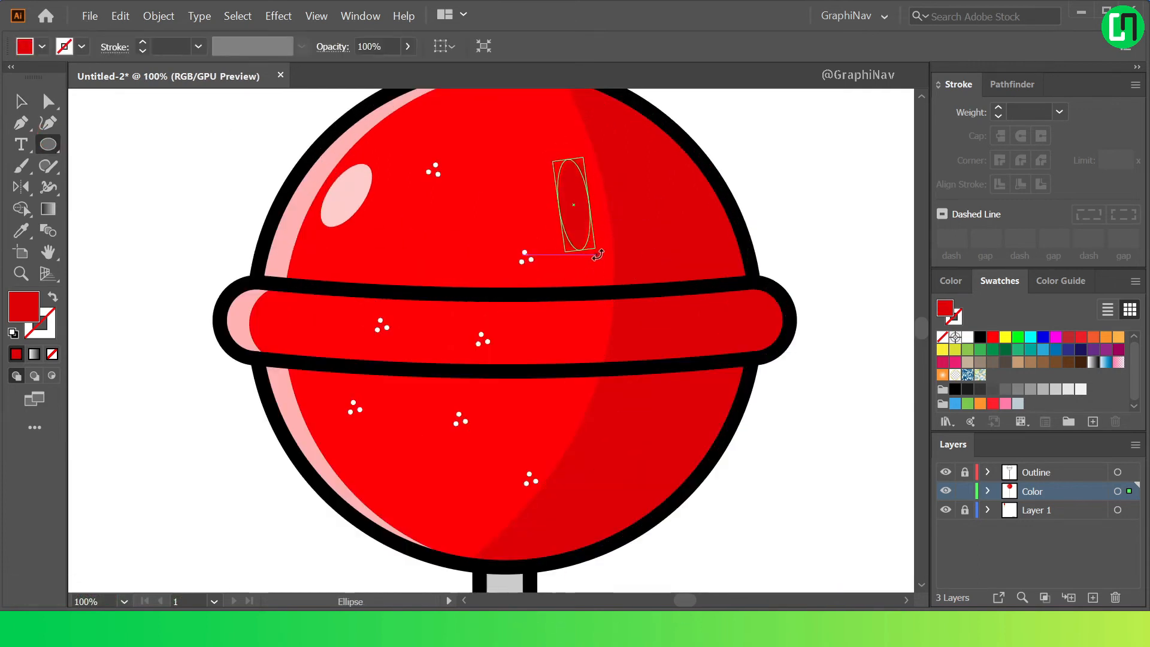
left_click(21, 101)
left_click_drag(577, 217, 585, 232)
scroll(503, 234, "down", 3)
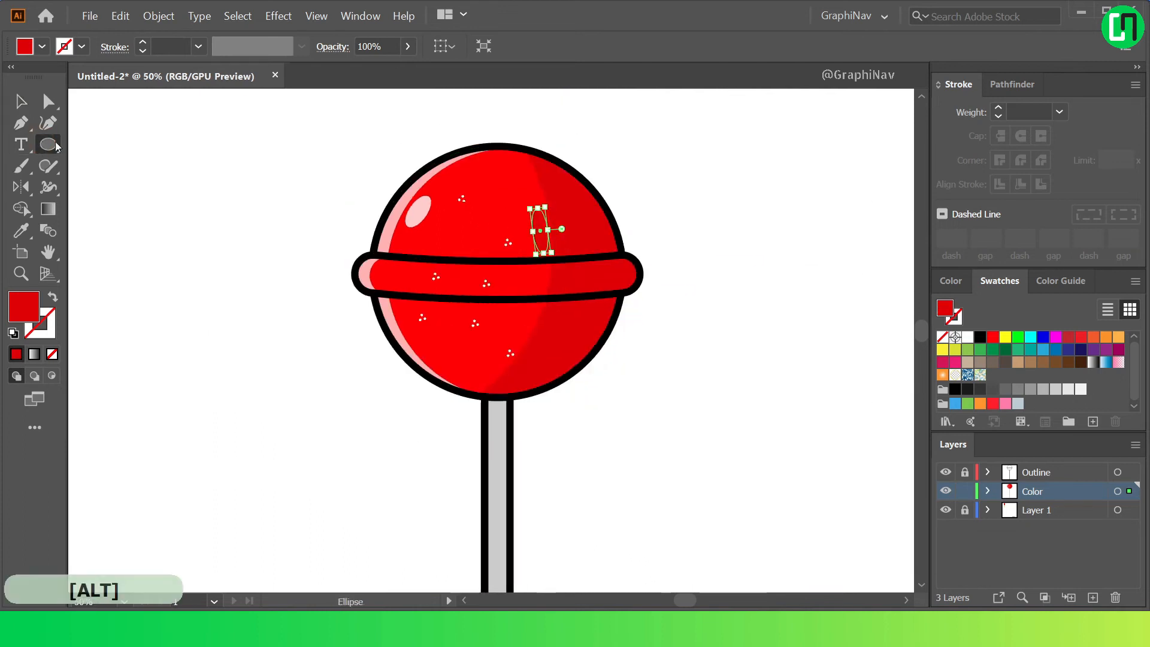
Draw a long, thin dark red ellipse on the lower head and position it directly beneath the band
scroll(426, 287, "up", 3)
left_click_drag(407, 344, 713, 353)
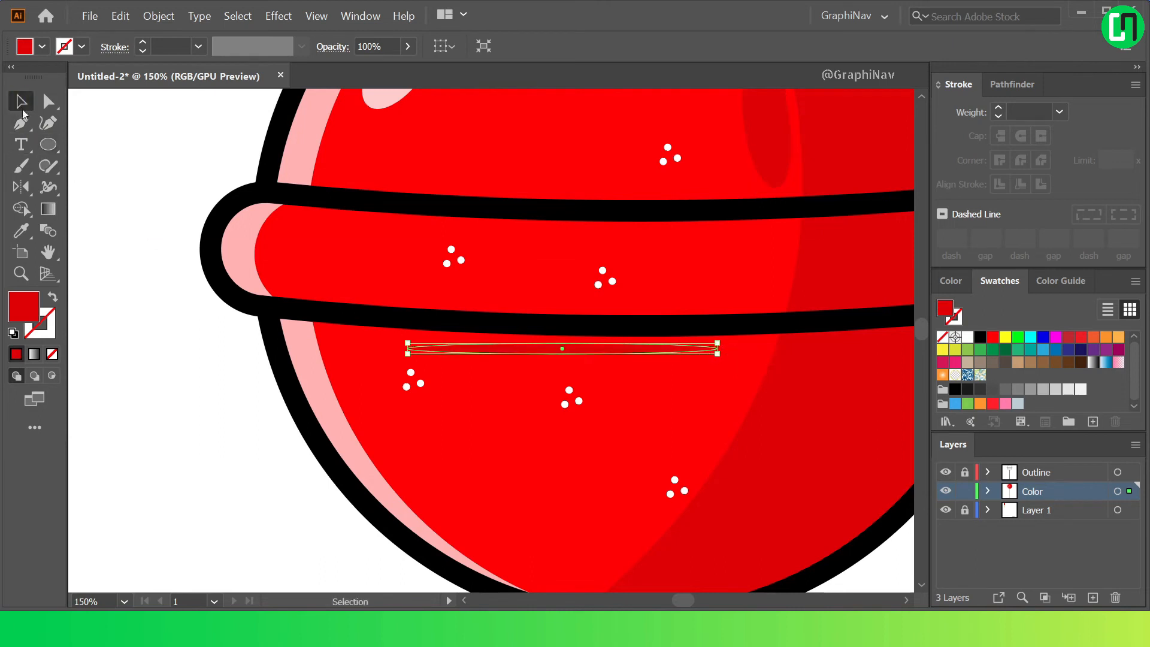
left_click(18, 103)
left_click_drag(532, 351, 520, 345)
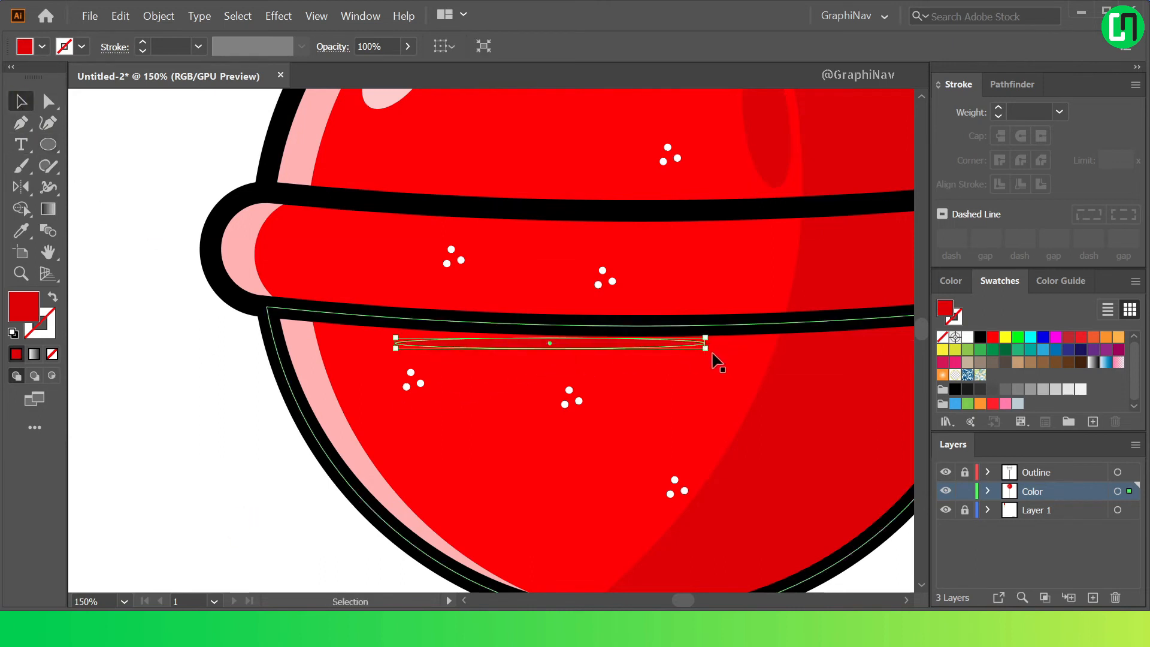
scroll(321, 355, "down", 2)
left_click(210, 480)
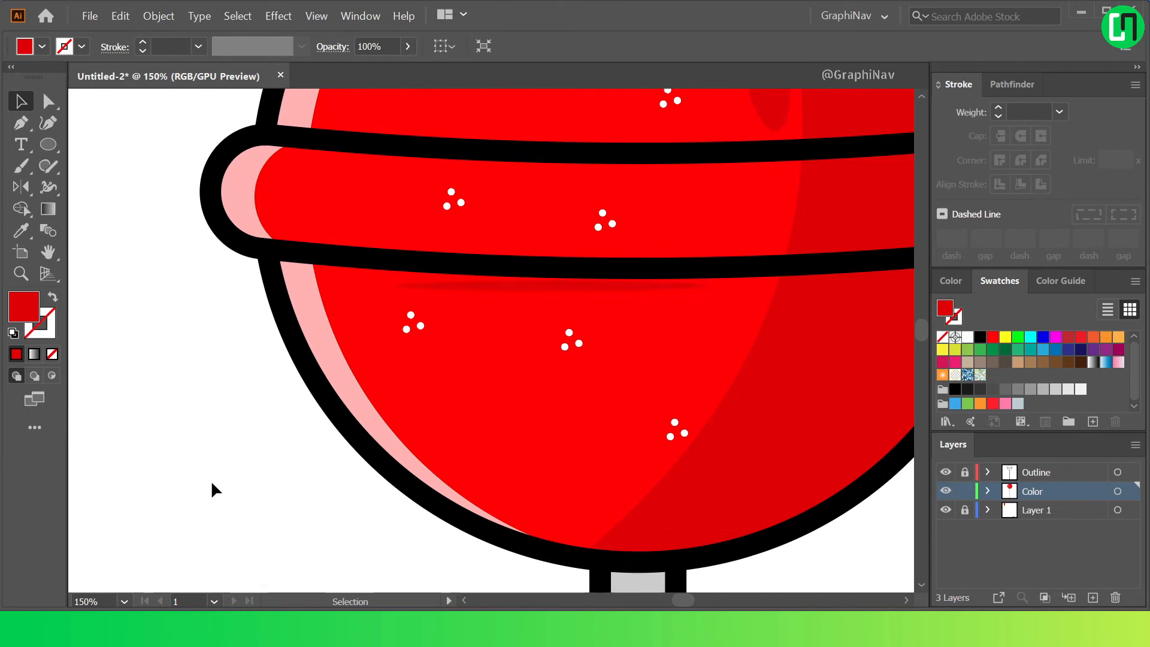
Draw a small, tilted dark red ellipse on the lower head near the bottom of the shadow's inner edge
scroll(211, 479, "down", 3)
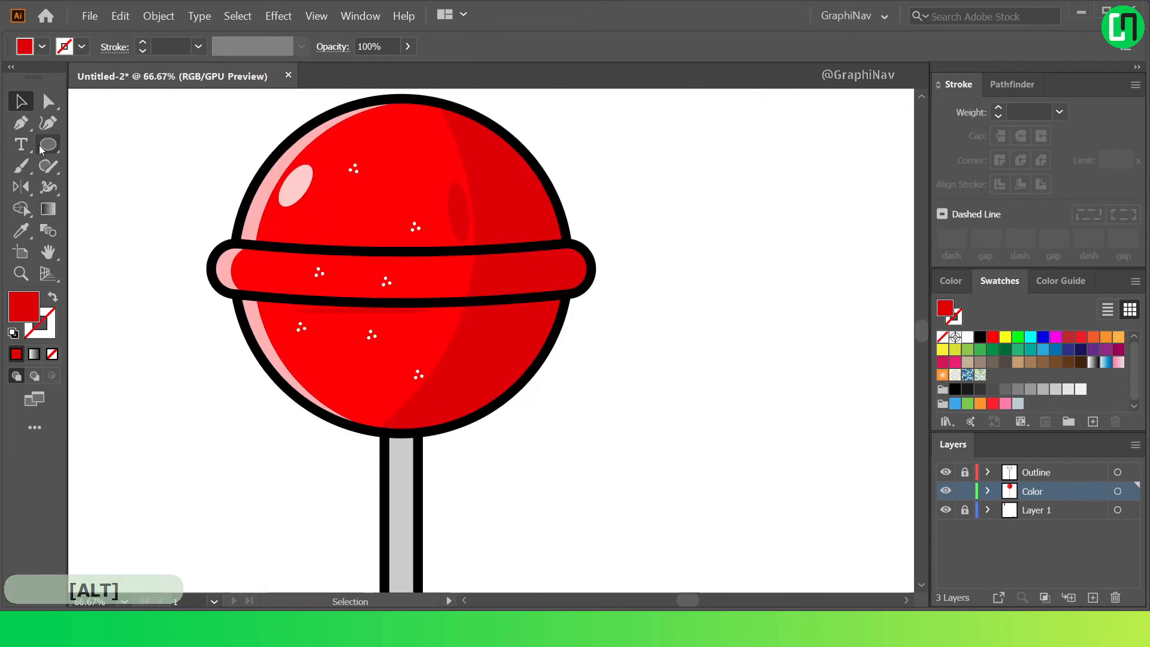
key("l")
scroll(518, 469, "up", 2)
left_click_drag(416, 366, 438, 432)
key("v")
left_click(251, 529)
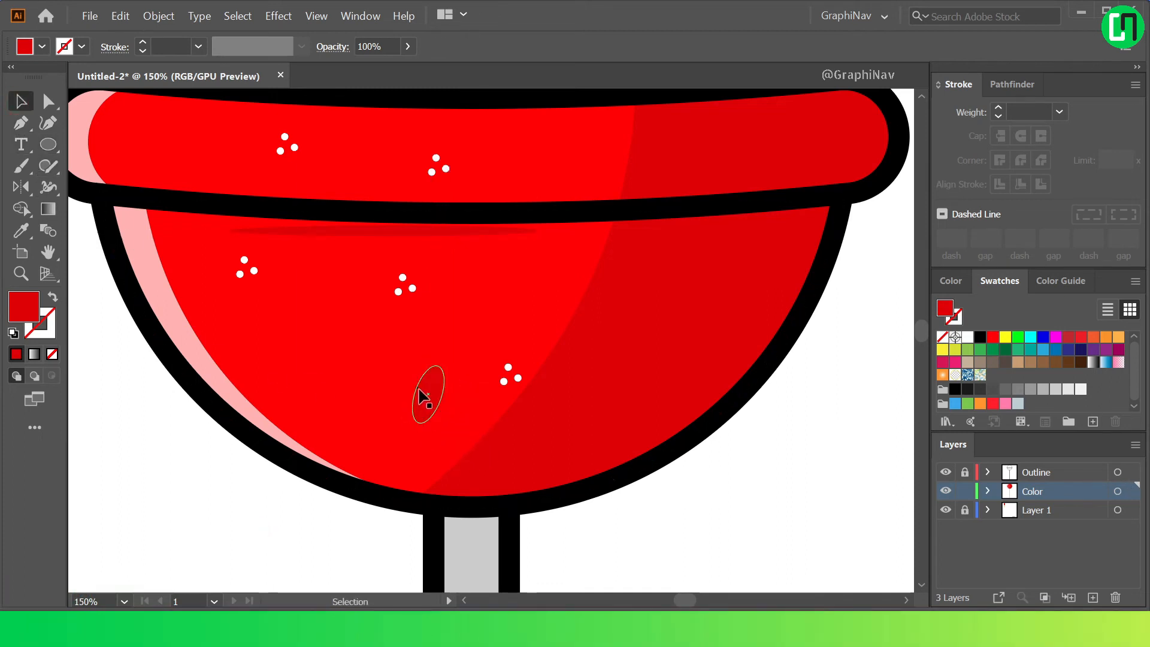
Copy the stick's gray fill and paste two copies in front of it
key("ctrl+0")
scroll(587, 347, "up", 1)
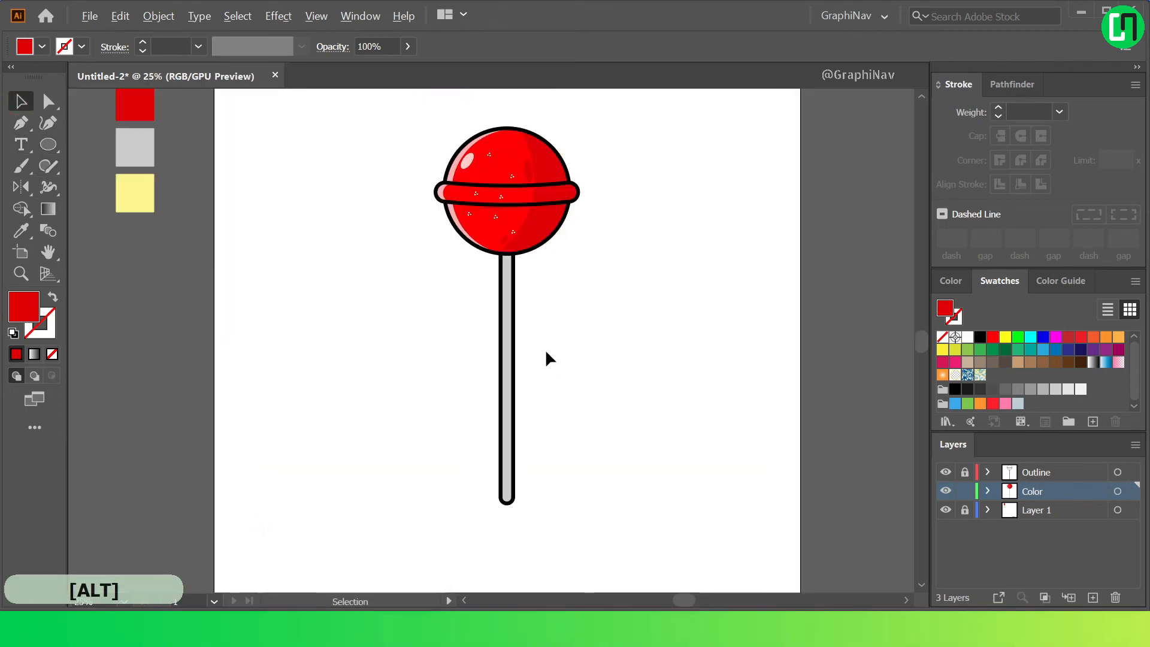
scroll(546, 358, "up", 1)
left_click(512, 337)
left_click(119, 16)
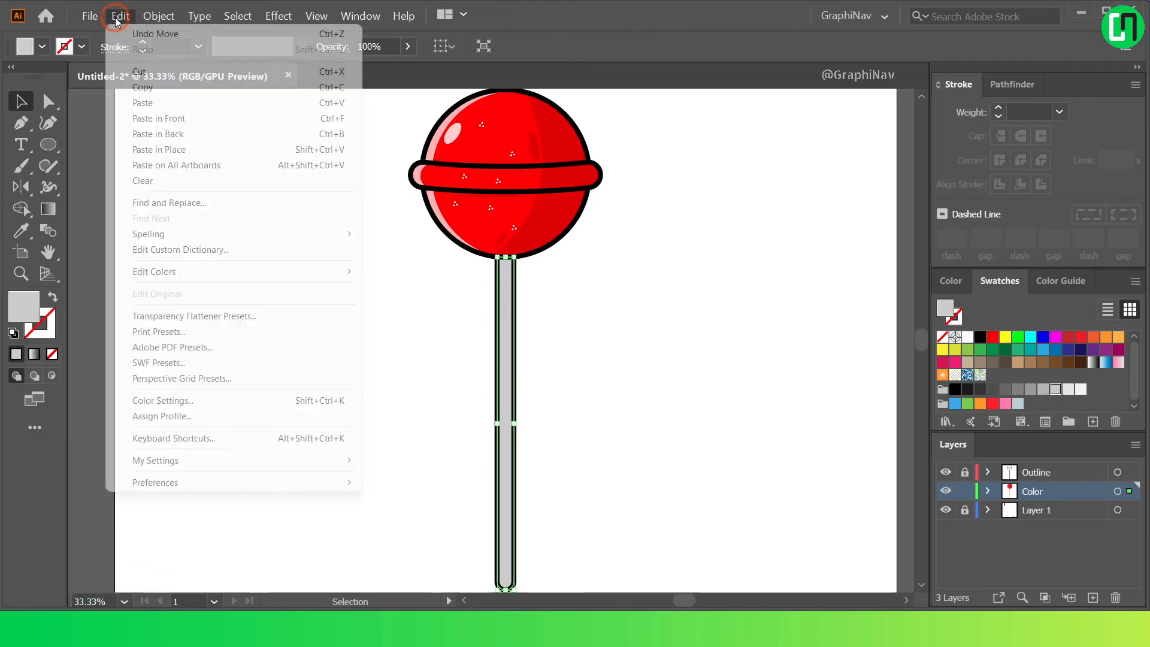
left_click(147, 87)
left_click(123, 18)
left_click(202, 119)
left_click(122, 18)
left_click(237, 119)
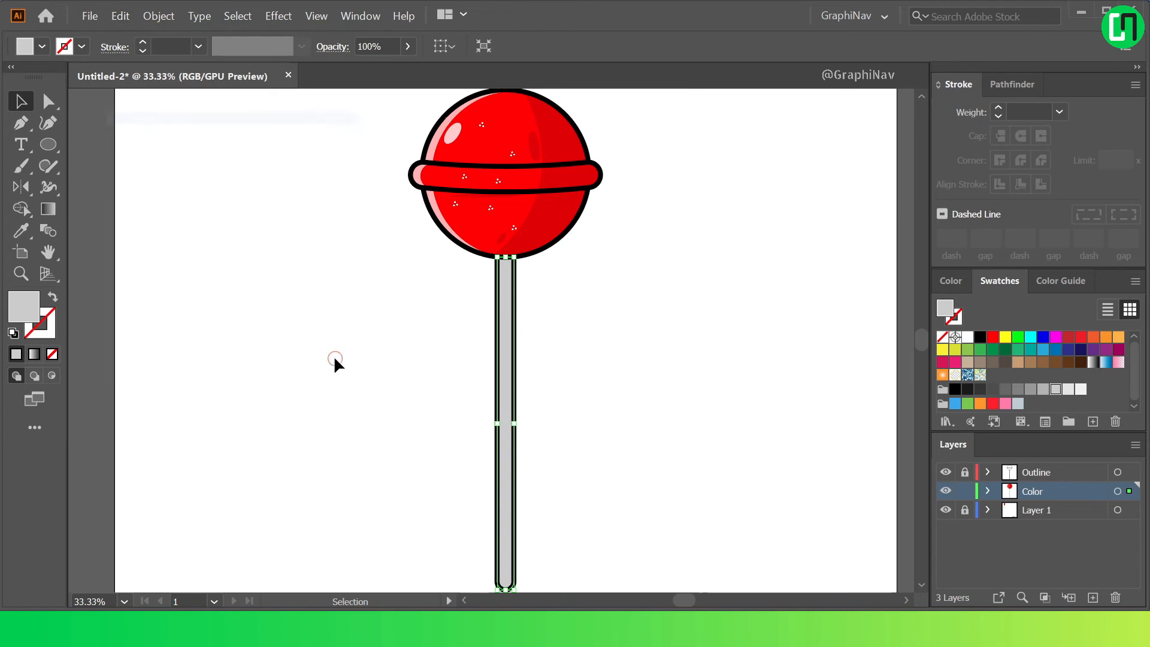
Offset the top stick copy to the right and trim away its excess against the other copy with the Shape Builder
scroll(329, 354, "down", 1)
scroll(511, 308, "up", 2)
scroll(507, 308, "down", 2)
left_click_drag(507, 308, 513, 308)
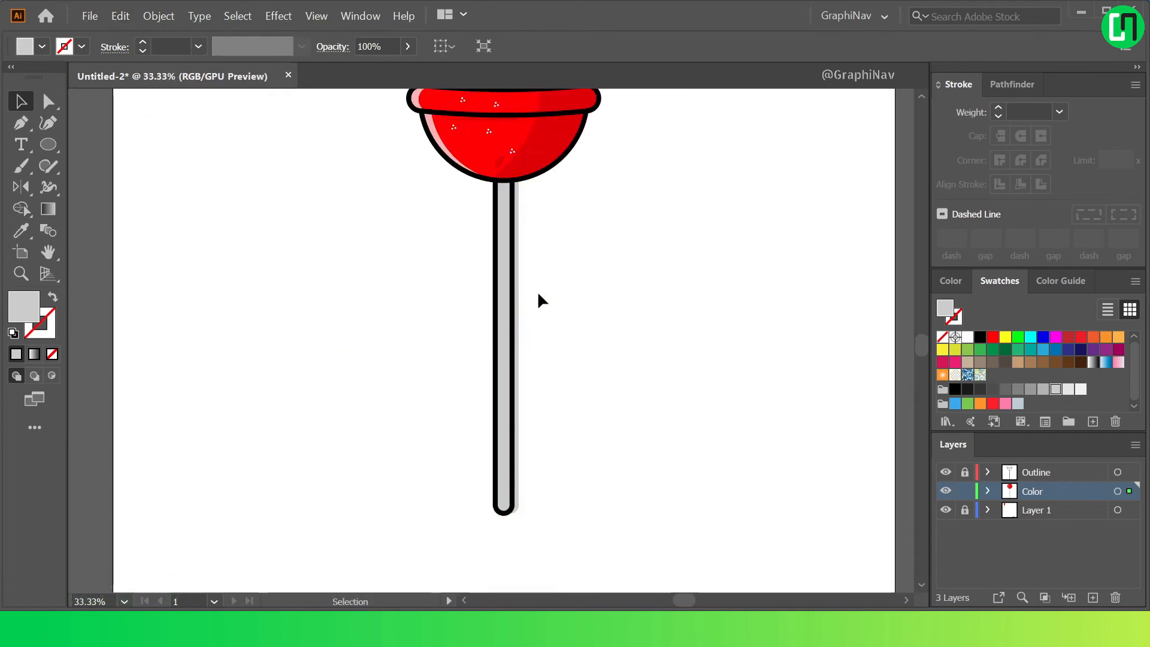
scroll(510, 280, "up", 1)
key("Right")
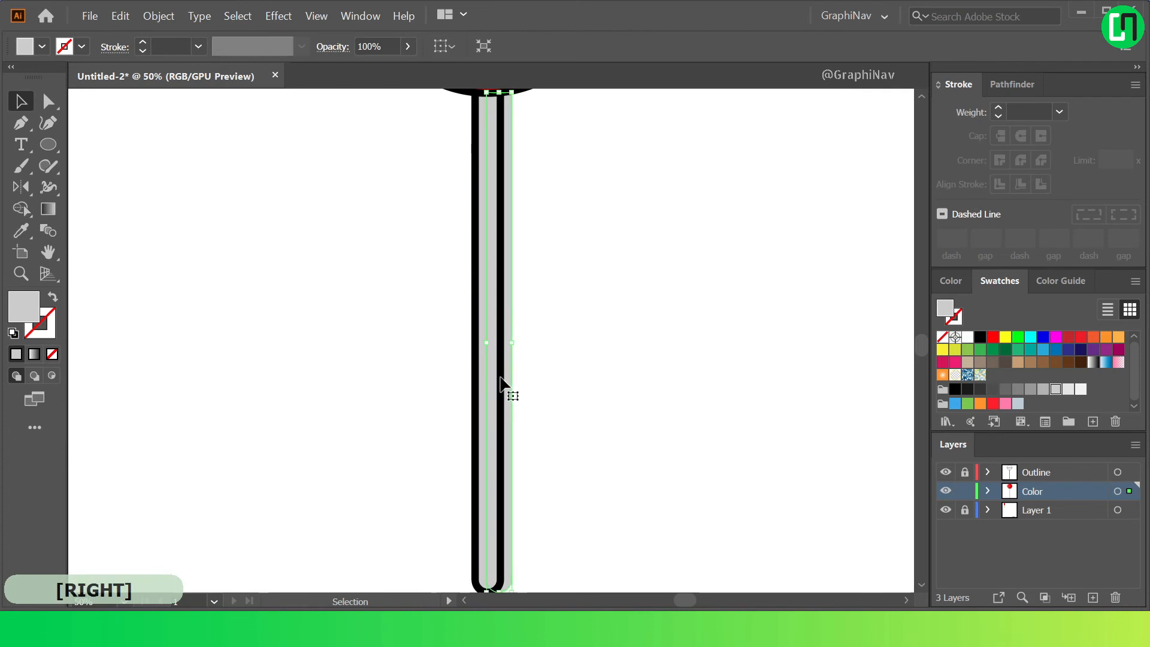
left_click(480, 323, "shift")
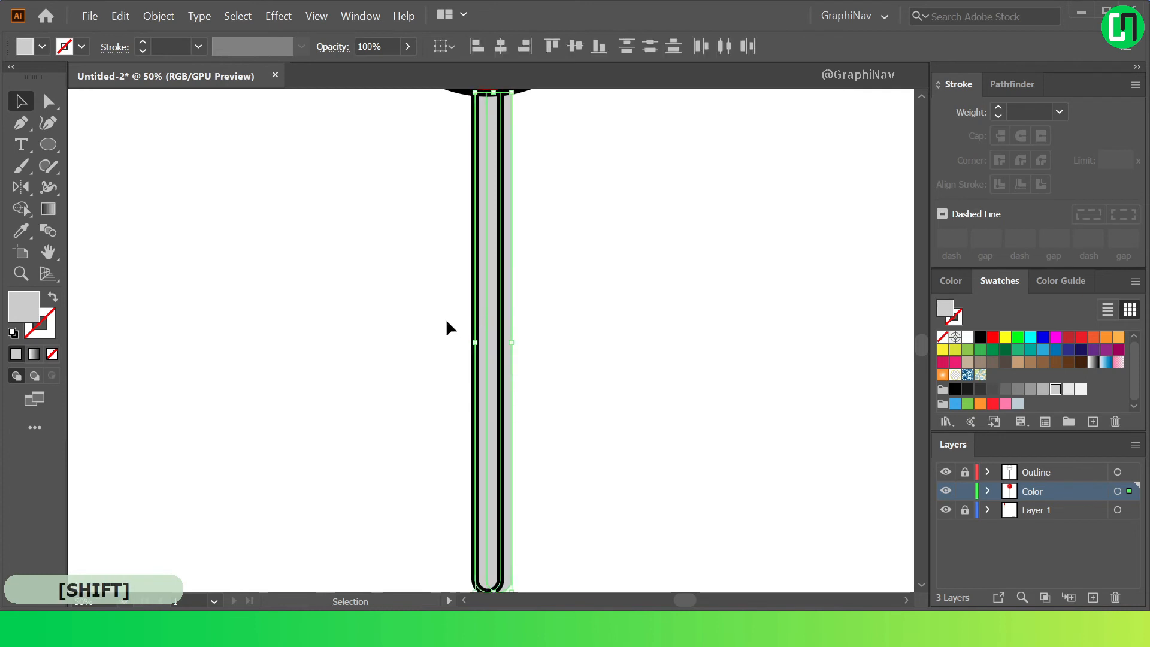
left_click(24, 207)
left_click(500, 205, "alt")
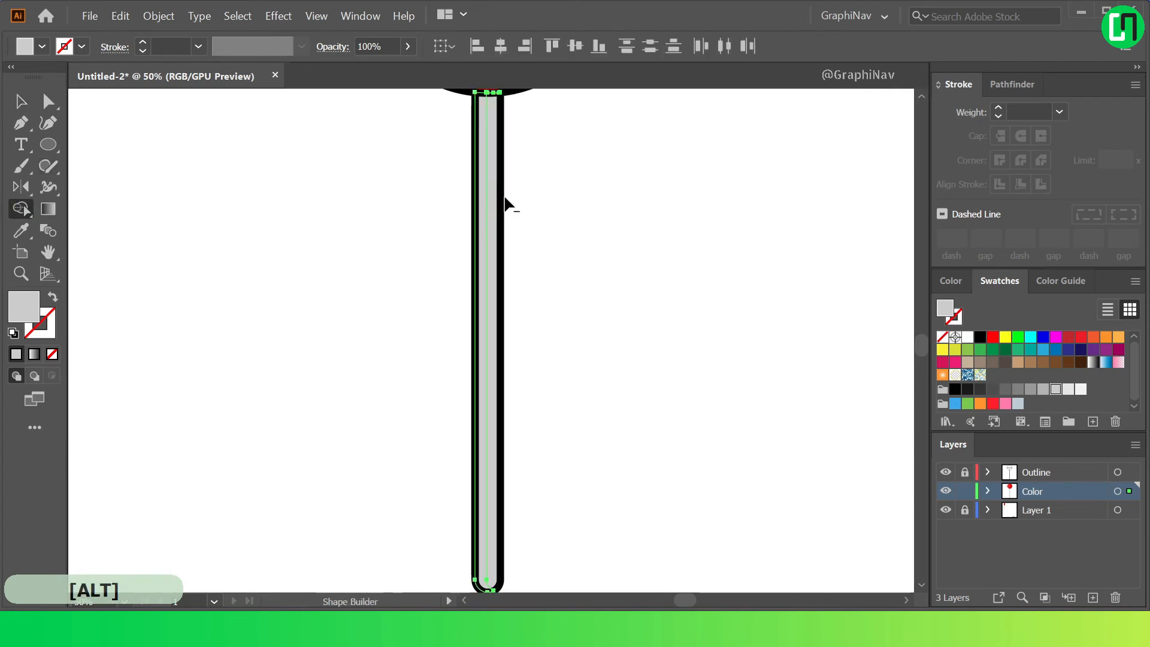
Fill the strip along the stick's left side with white as a highlight
left_click(21, 101)
left_click(360, 179)
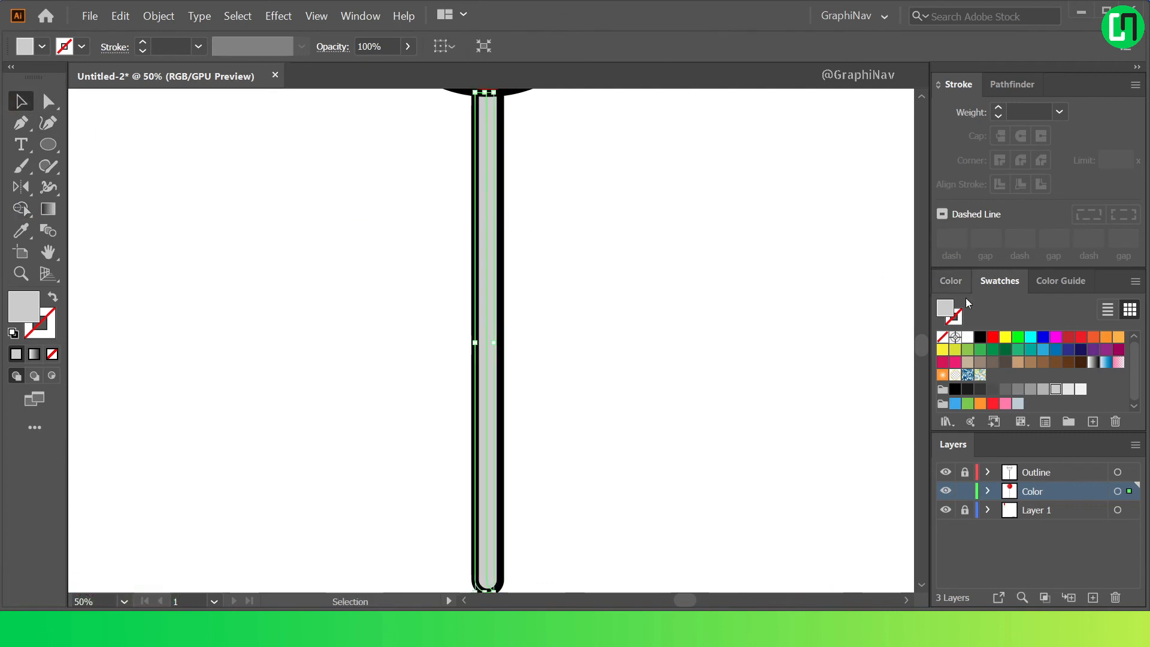
left_click(967, 339)
left_click(688, 300)
scroll(688, 301, "down", 2, "alt")
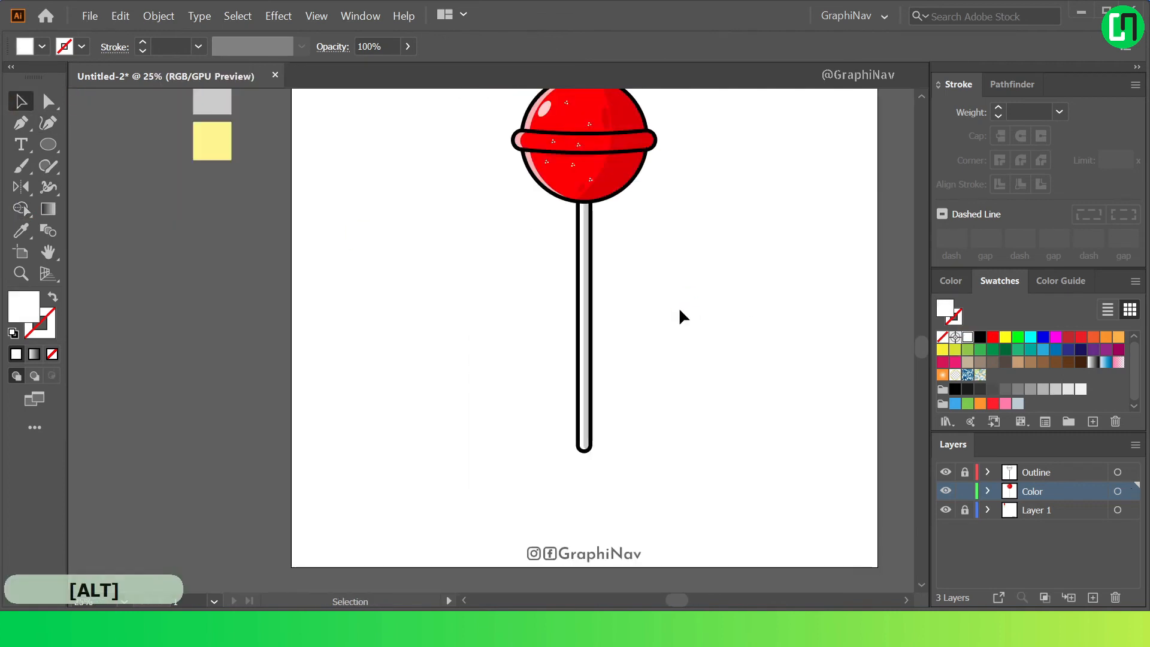
Draw a closed four-point shape with a slanted lower edge across the stick's top, just beneath the head, using the Pen tool
left_click(20, 124)
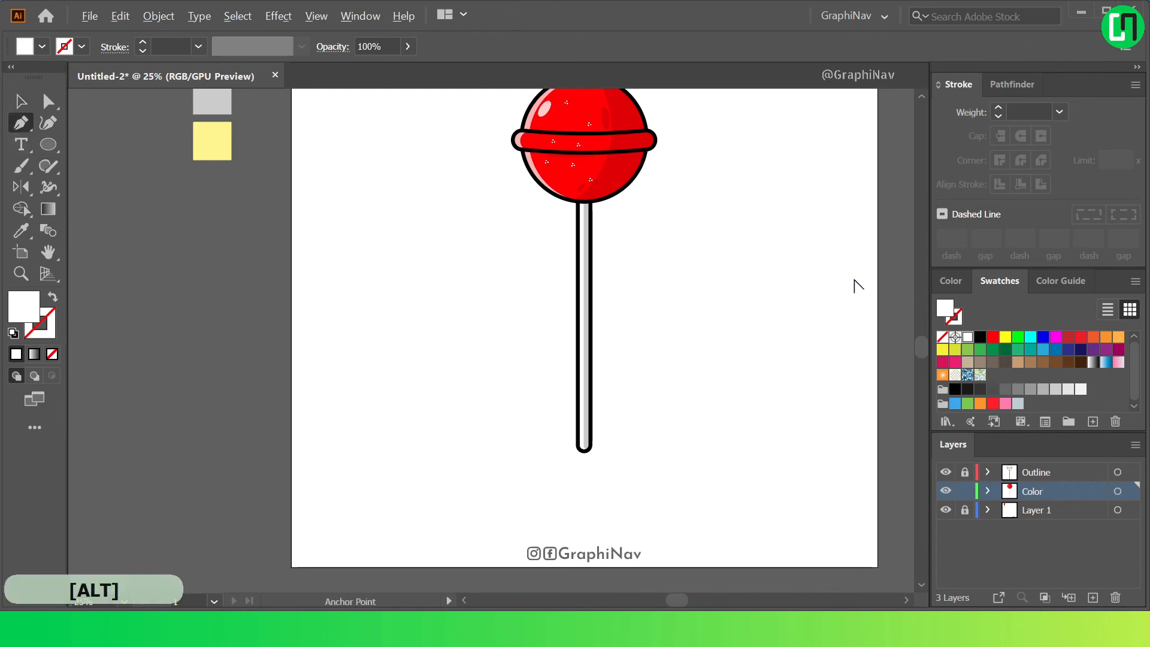
scroll(855, 278, "up", 2, "alt")
scroll(284, 134, "up", 1, "alt")
left_click(307, 120)
left_click(308, 218)
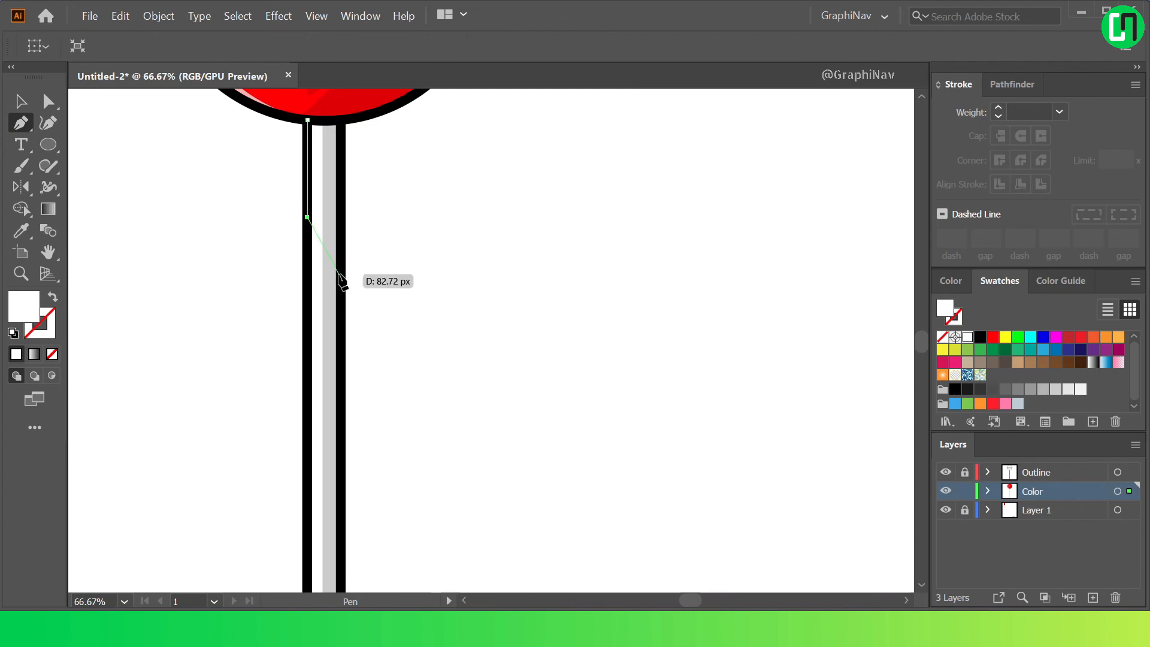
left_click(340, 275)
left_click(341, 122)
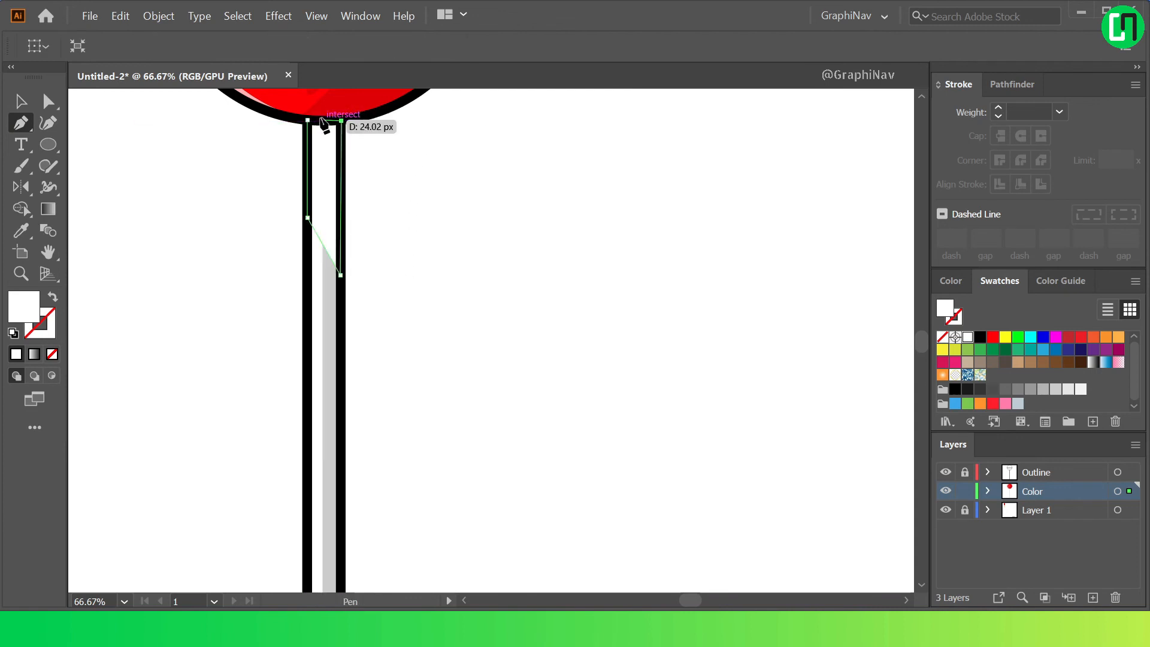
left_click(306, 120)
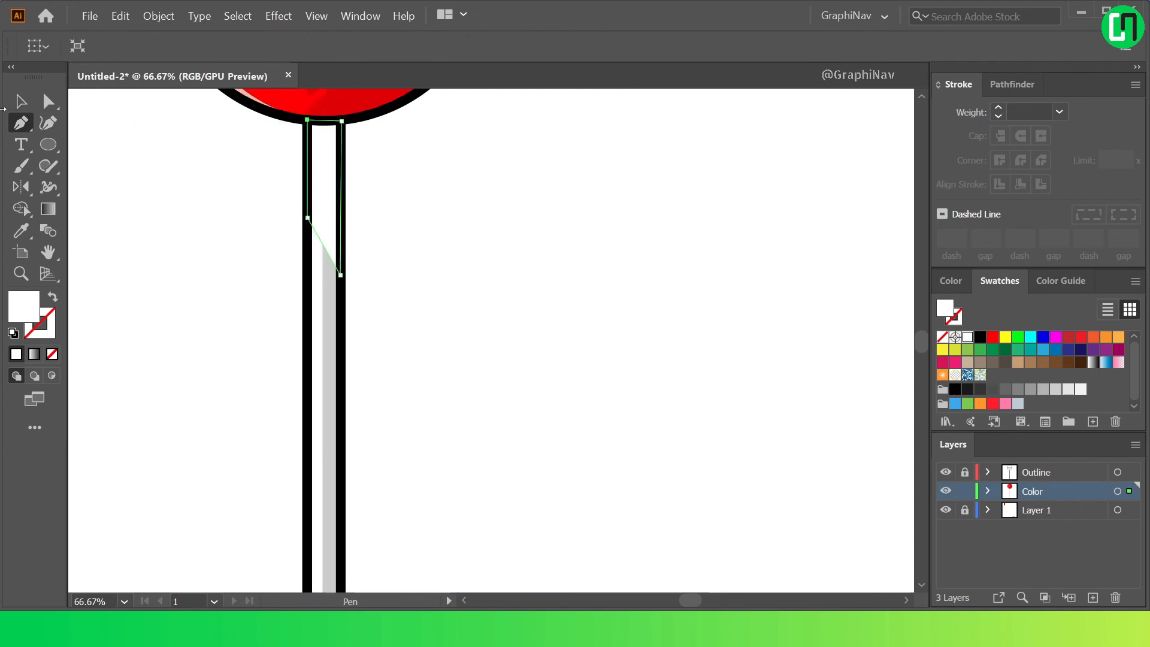
Fill the slanted shape at the stick's top with the gray swatch R=179 G=179 B=179
left_click(20, 103)
left_click(331, 162)
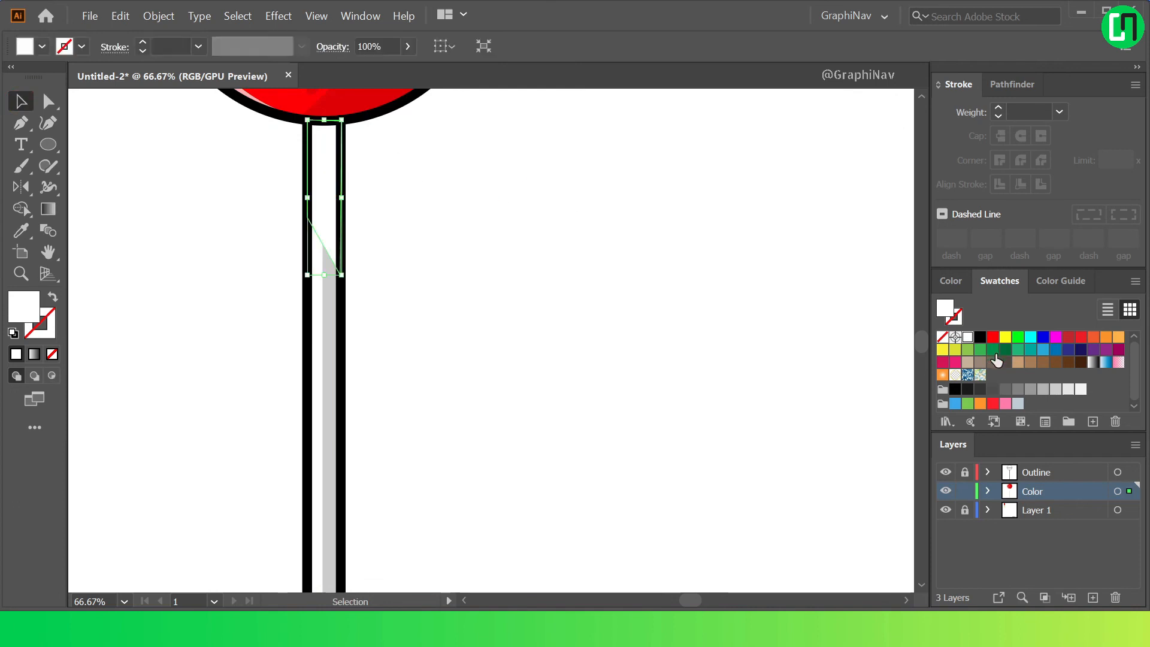
left_click(1018, 390)
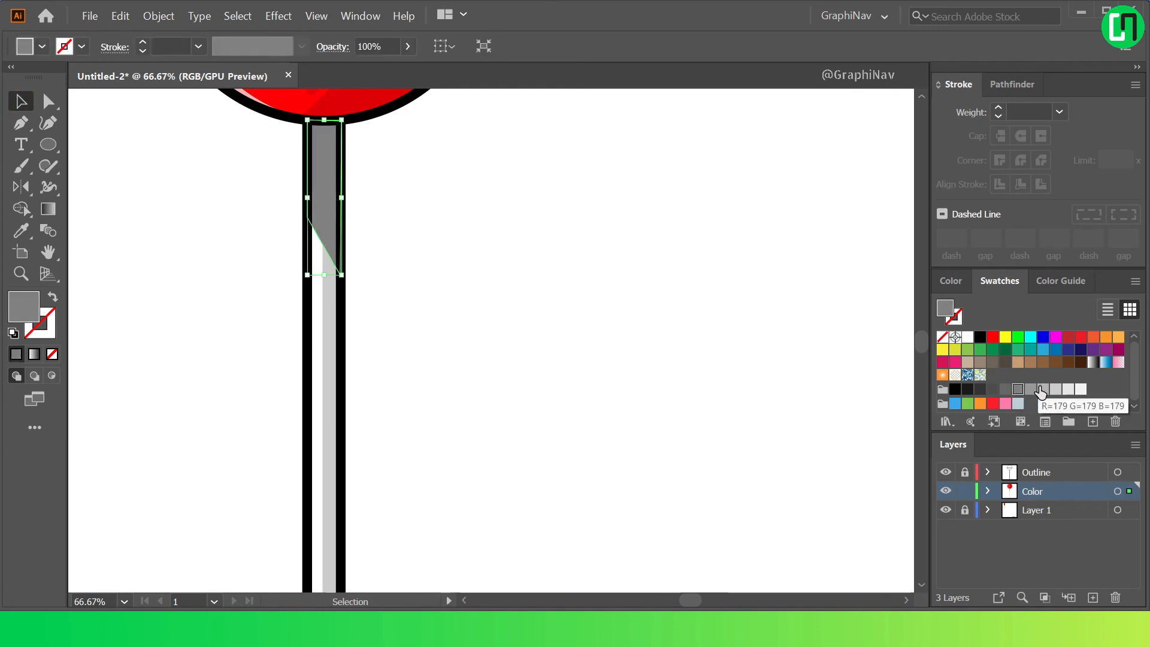
left_click(1043, 390)
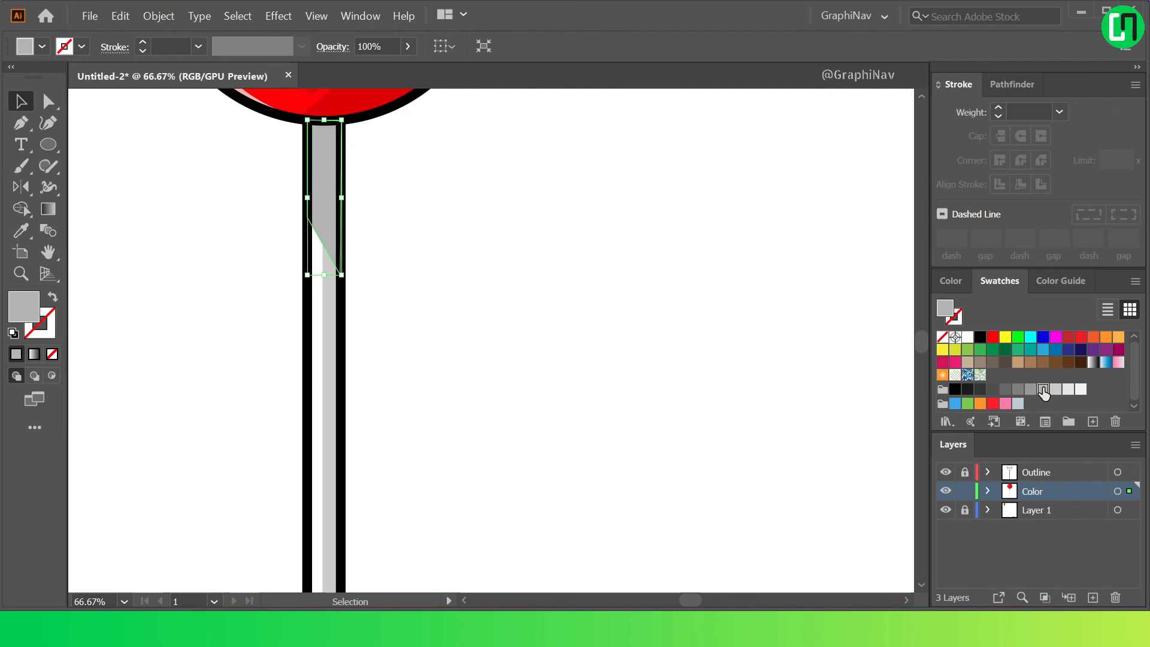
left_click(734, 461)
key("ctrl+0")
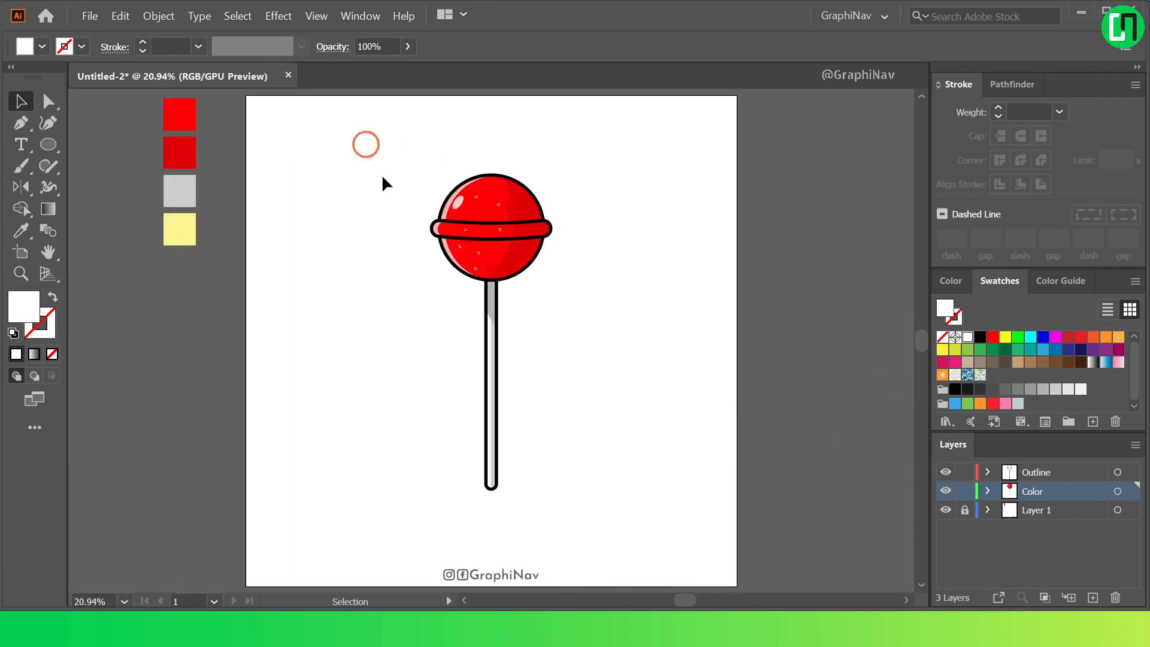
Rotate the whole lollipop counterclockwise so the stick points to the lower right, and recenter it on the artboard
left_click_drag(588, 507, 605, 458)
left_click_drag(465, 251, 475, 271)
left_click(771, 423)
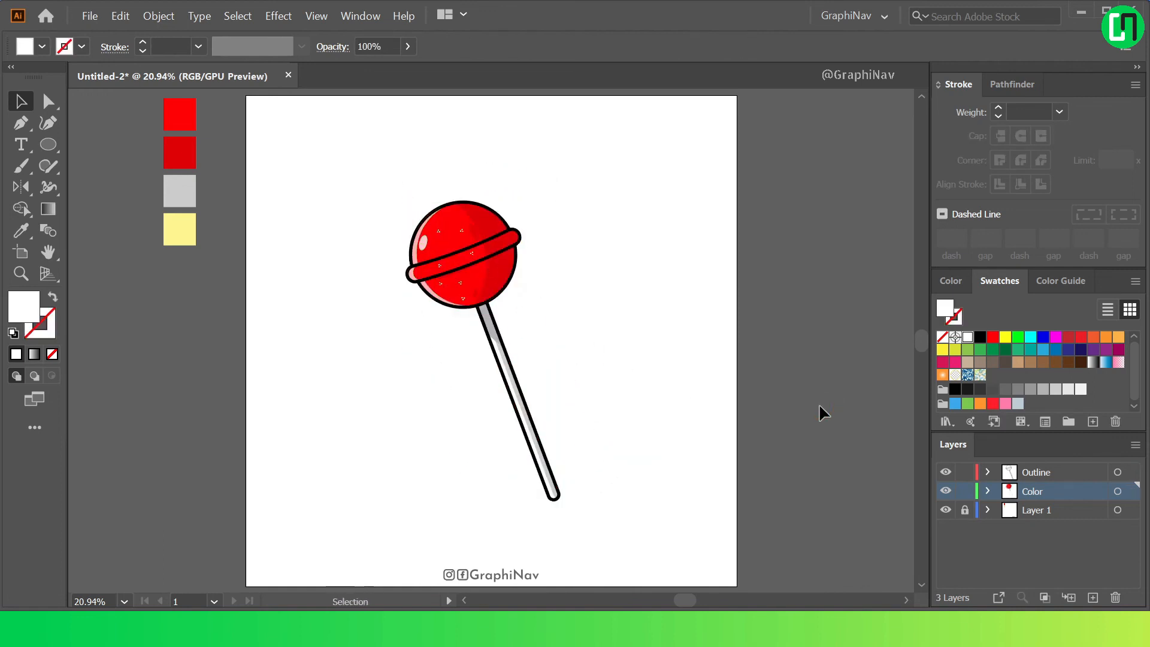
Add a rectangle covering the whole artboard on a new bottom layer, filled with the palette's pale yellow
key("Delete")
left_click_drag(47, 144, 122, 148)
left_click_drag(276, 139, 737, 587)
left_click(125, 329)
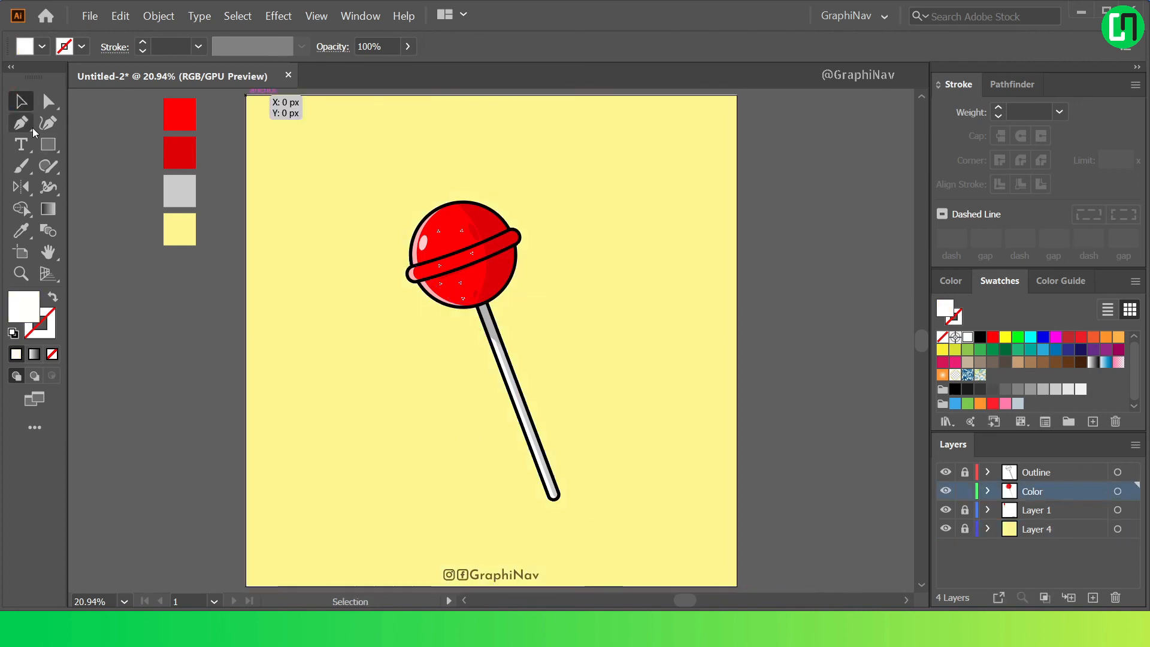
Draw a long, slim white ellipse on the Color layer and fit it along the left part of the tilted band
left_click_drag(41, 143, 168, 188)
scroll(462, 257, "up", 8)
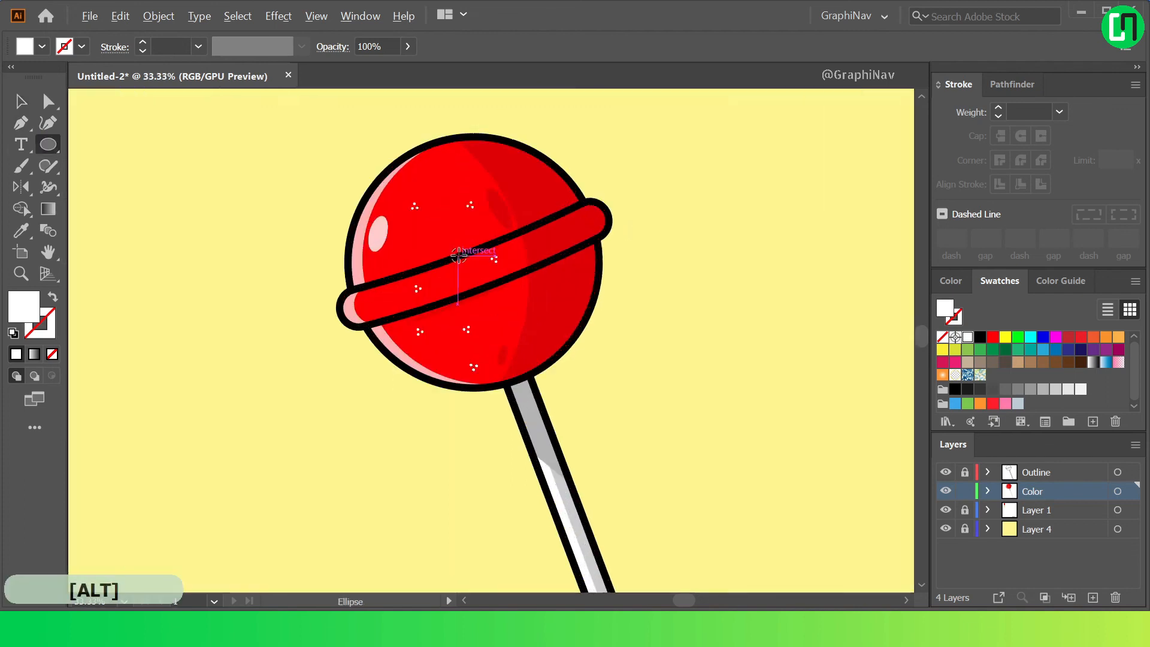
left_click_drag(231, 321, 610, 264)
scroll(610, 264, "down", 4)
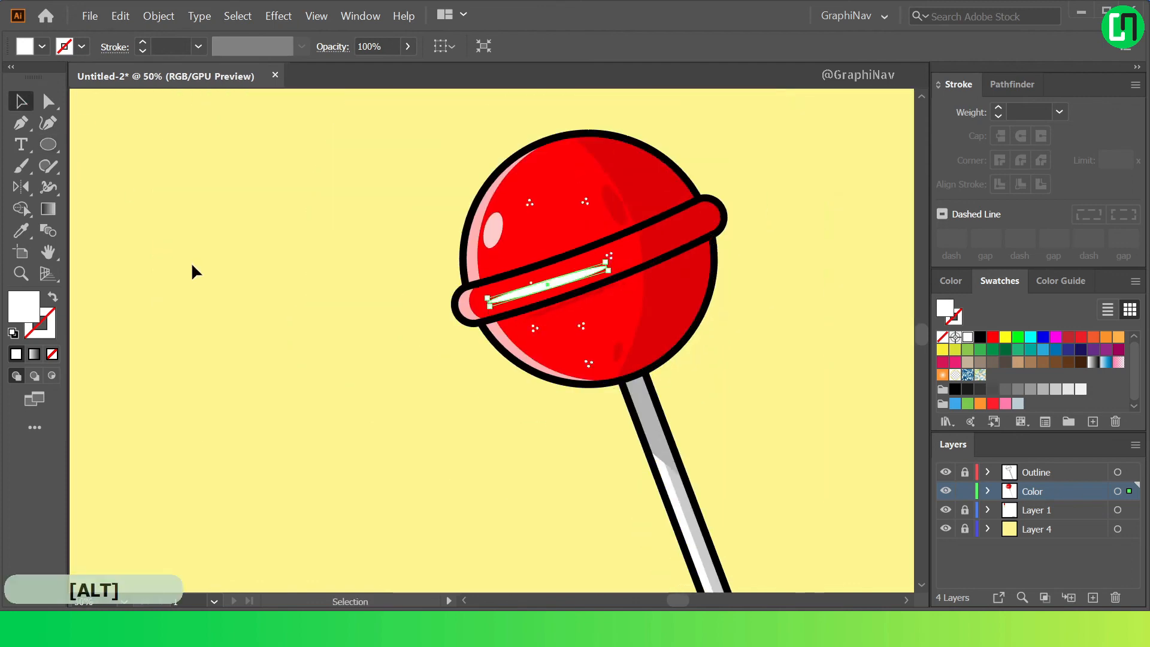
scroll(509, 264, "up", 2)
left_click_drag(623, 308, 705, 271)
left_click_drag(705, 269, 705, 270)
left_click(265, 390)
Set the opacity of the band's white ellipse to 78%
scroll(265, 390, "down", 4)
left_click(370, 355)
scroll(378, 42, "down", 16)
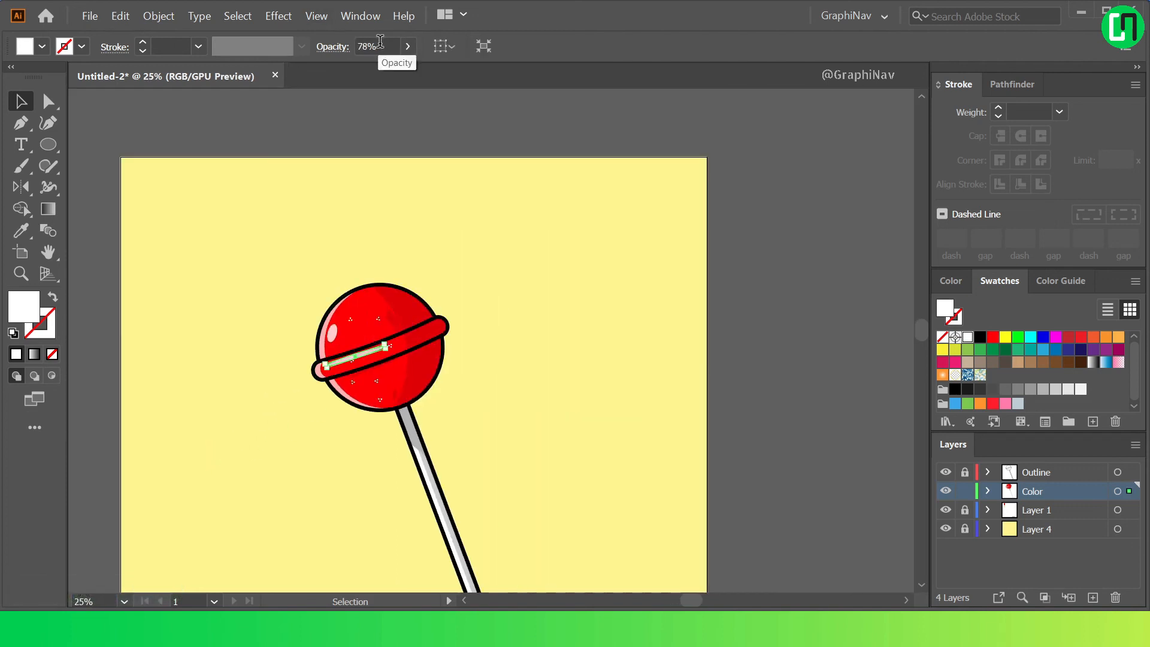